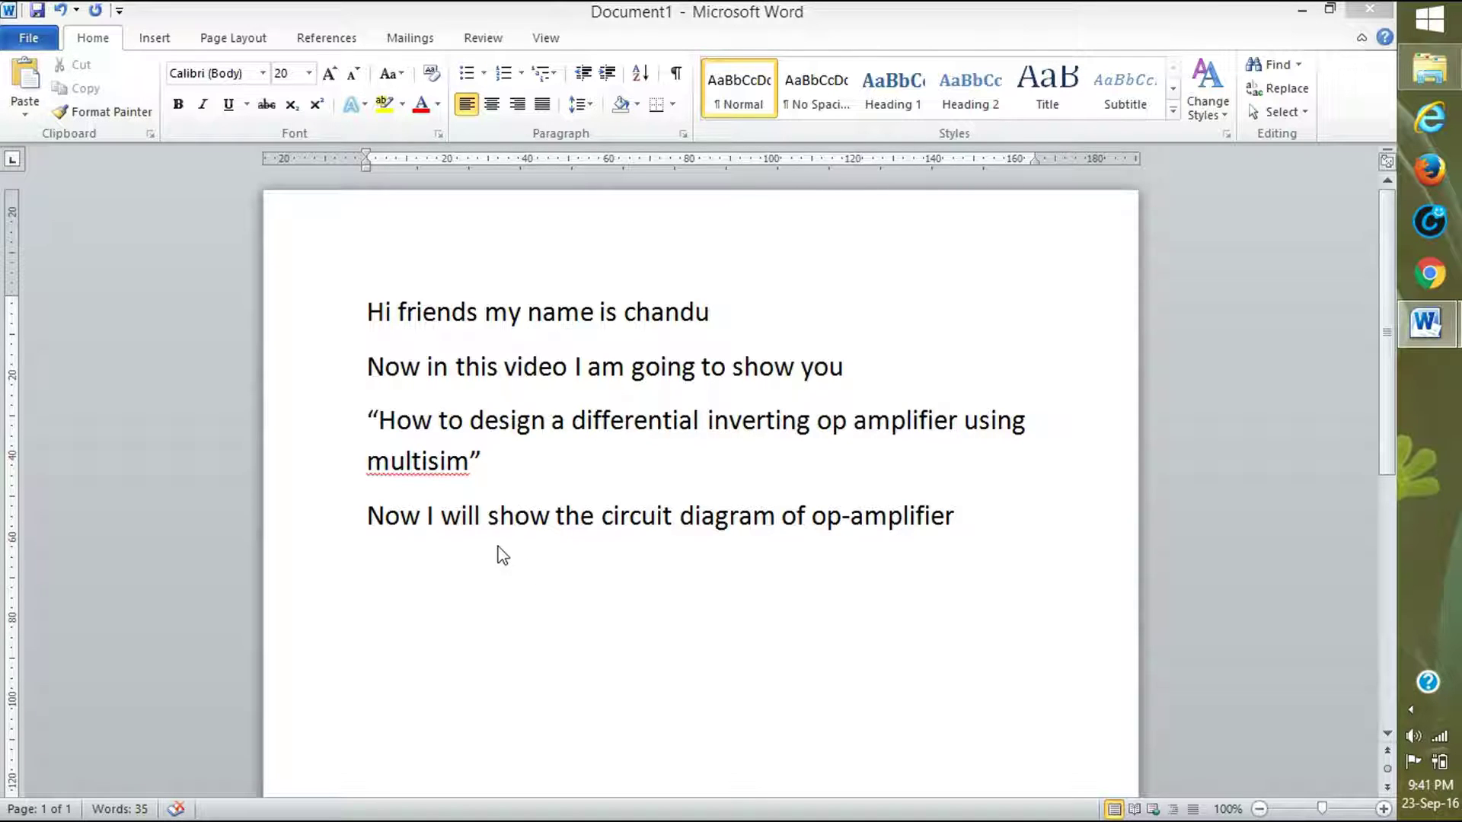
# Bring up the Word document and scroll from the 741 pinout to the page-2 differential circuit.
pyautogui.moveTo(1425, 327)
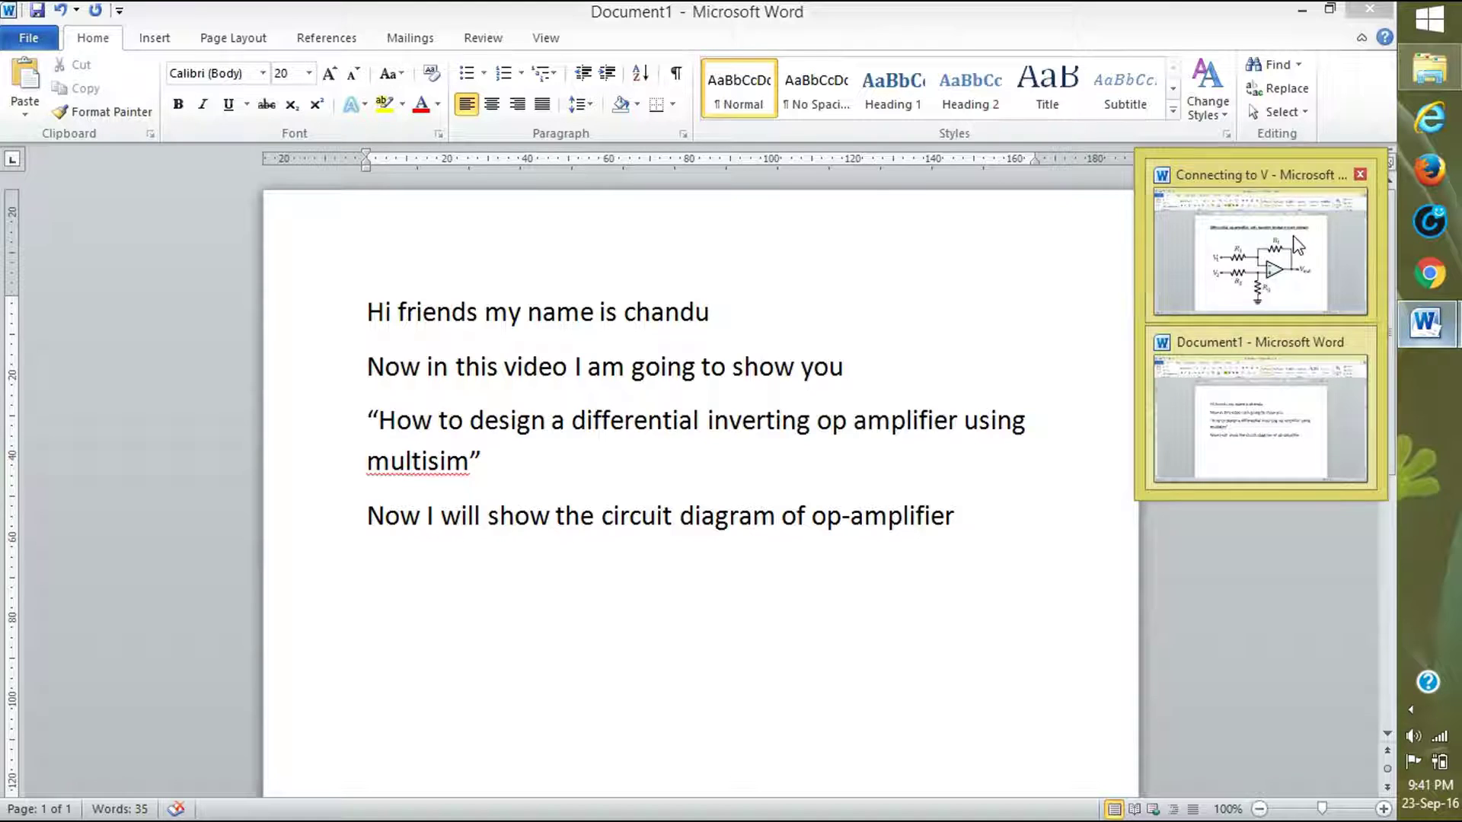
pyautogui.click(1300, 244)
pyautogui.scroll(20, 886, 306)
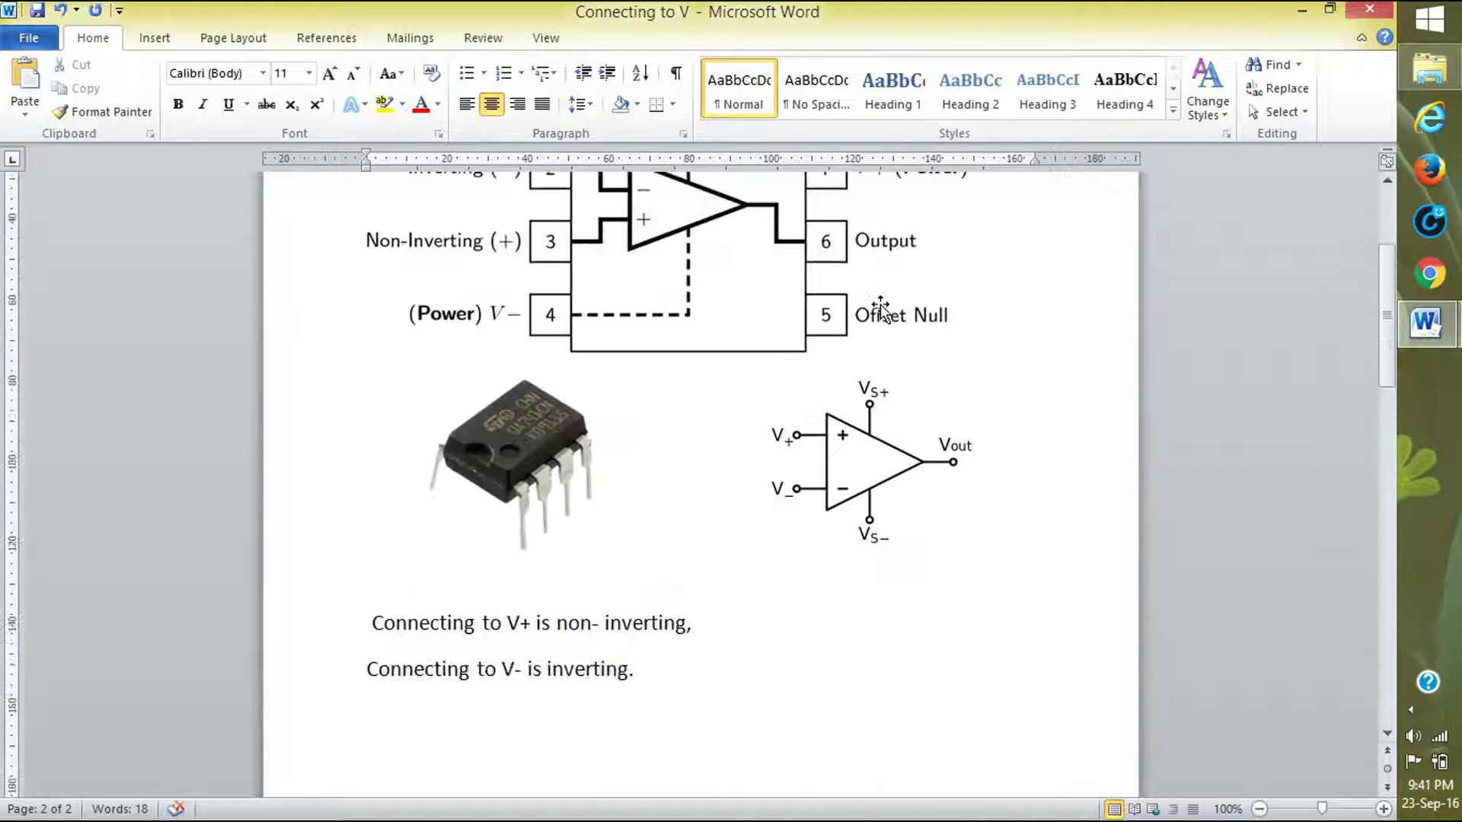
pyautogui.scroll(4, 845, 358)
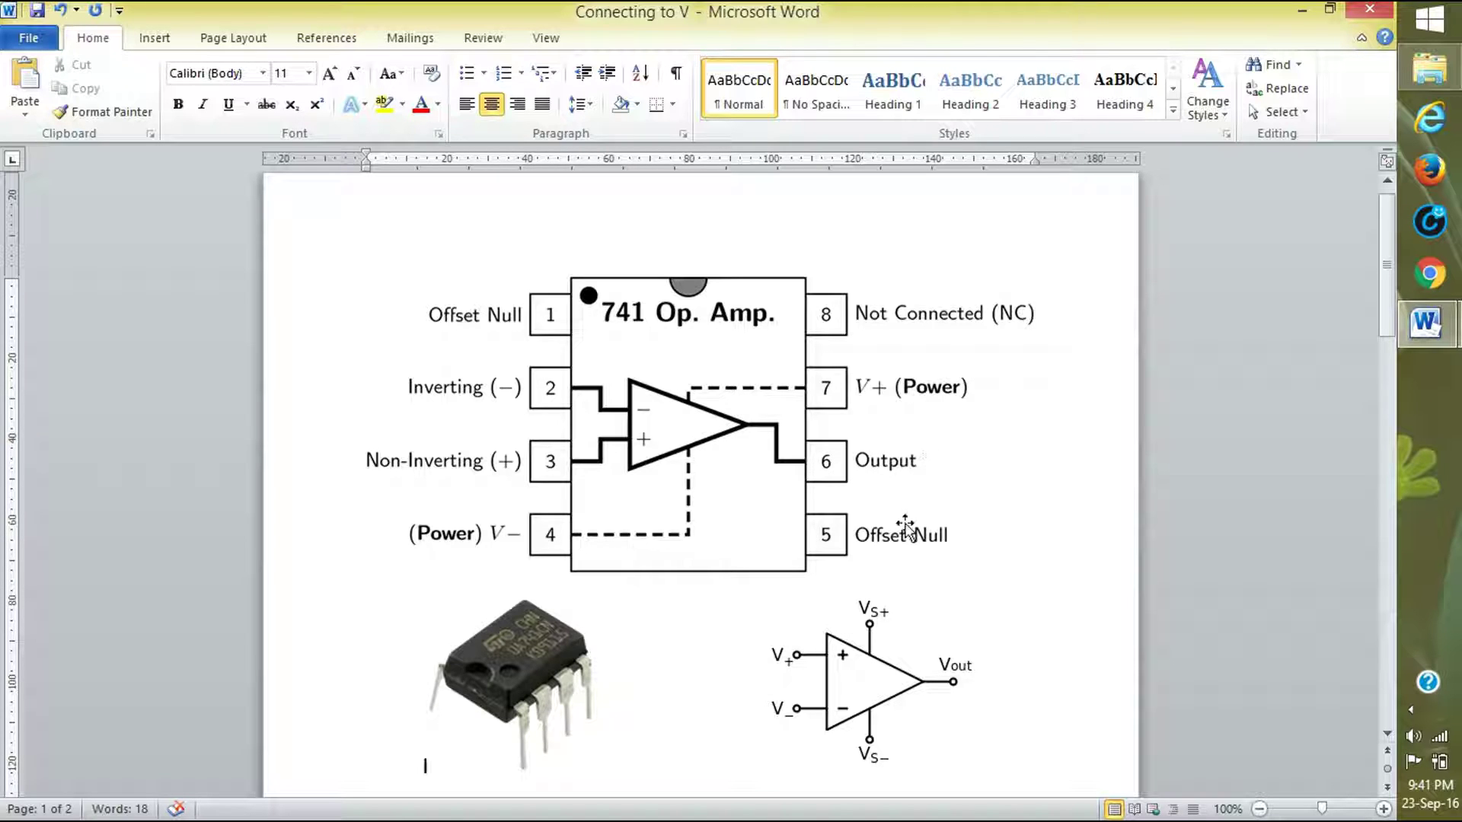
pyautogui.scroll(-3, 849, 785)
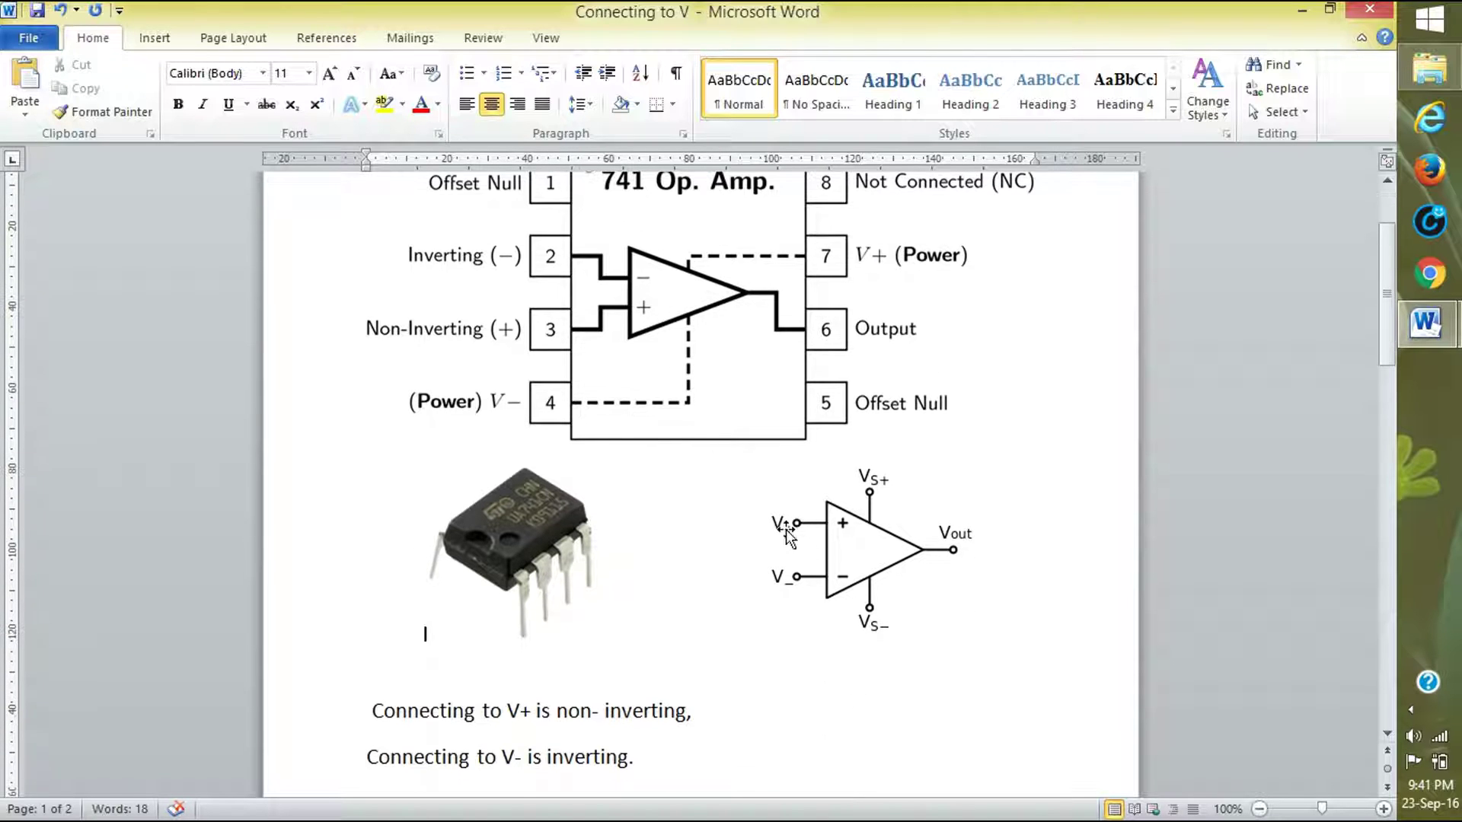
pyautogui.scroll(-15, 854, 569)
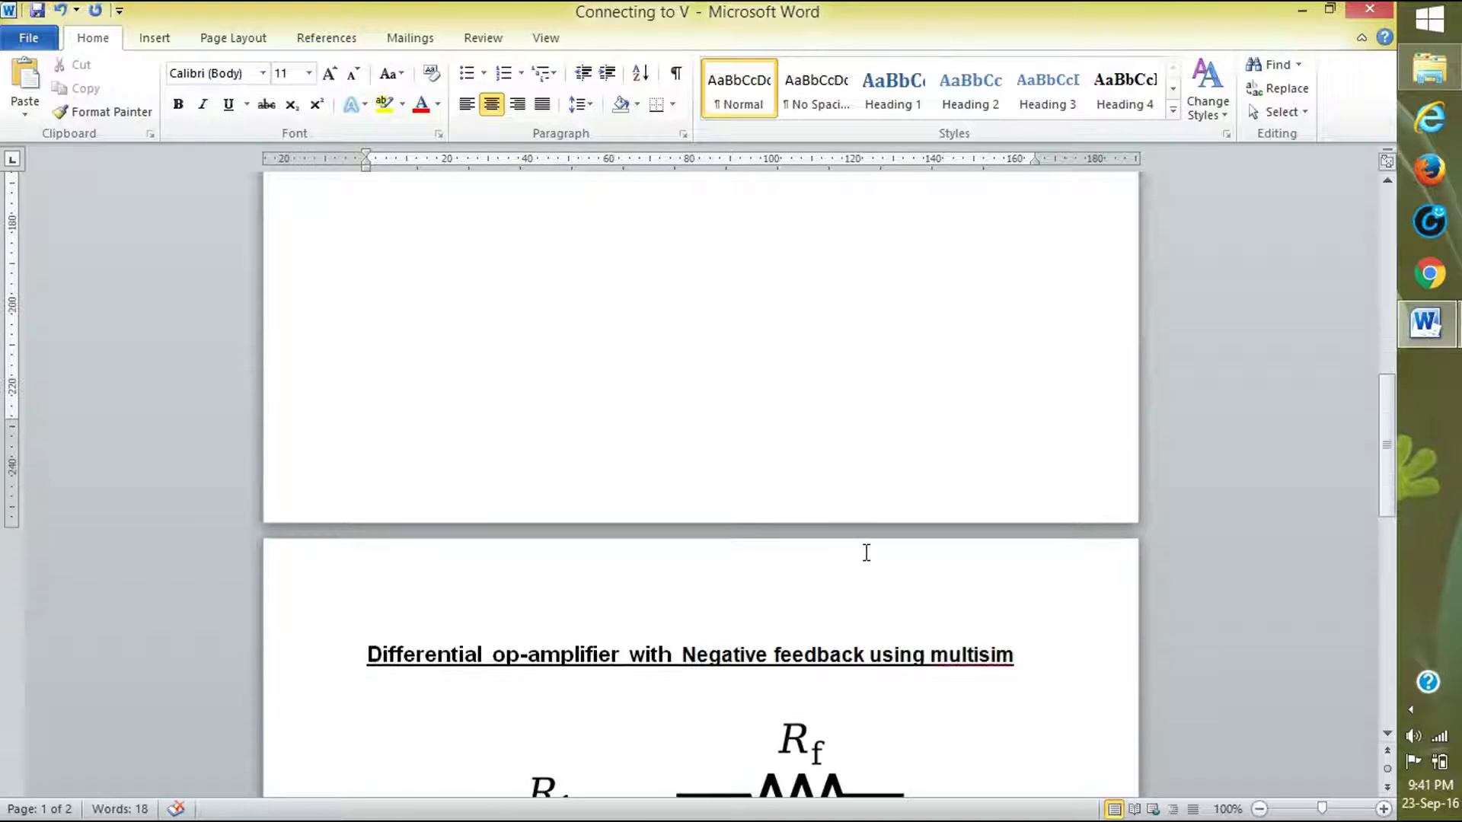
pyautogui.scroll(-7, 866, 553)
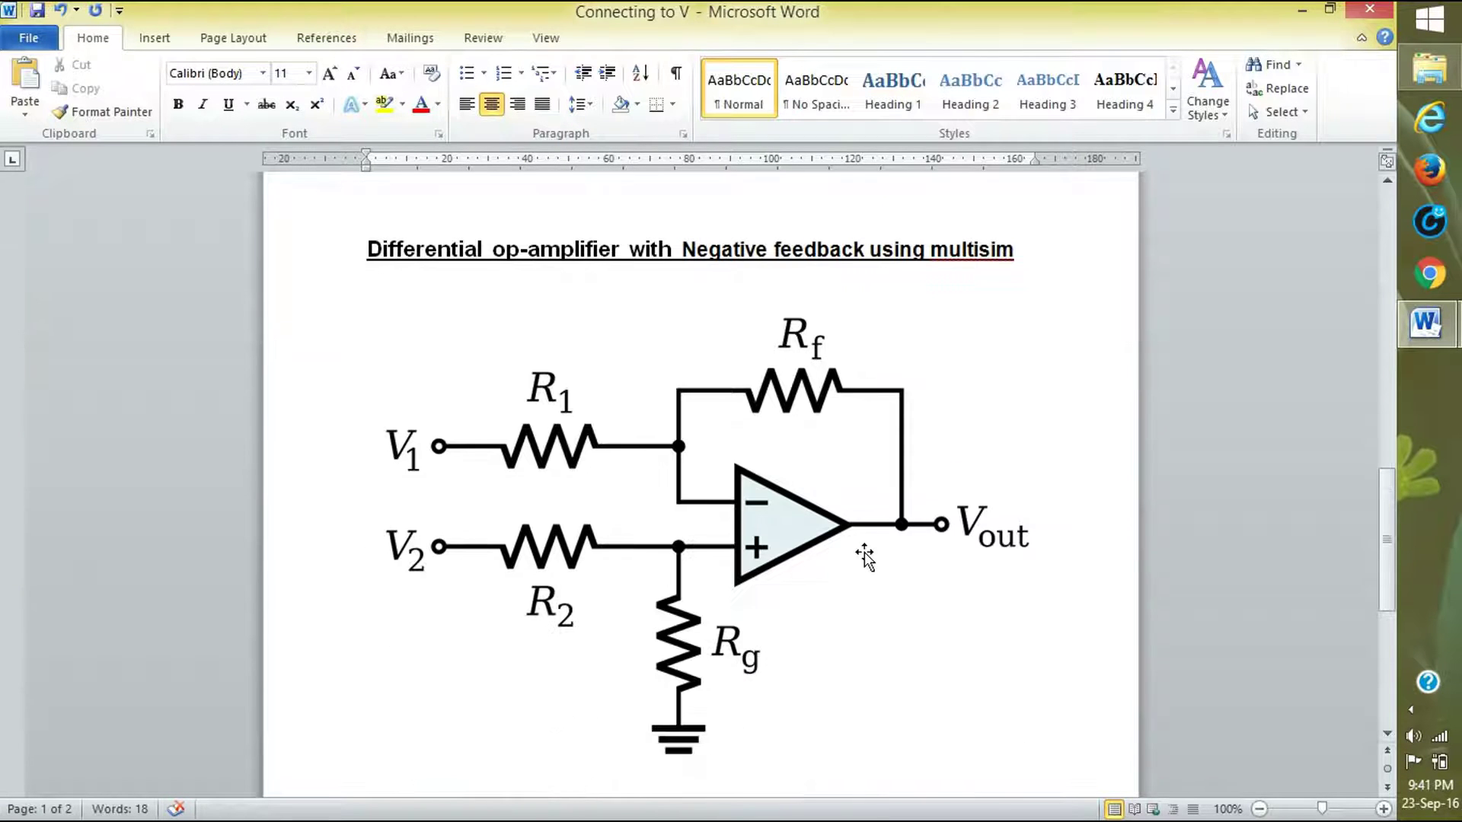
pyautogui.scroll(-1, 865, 551)
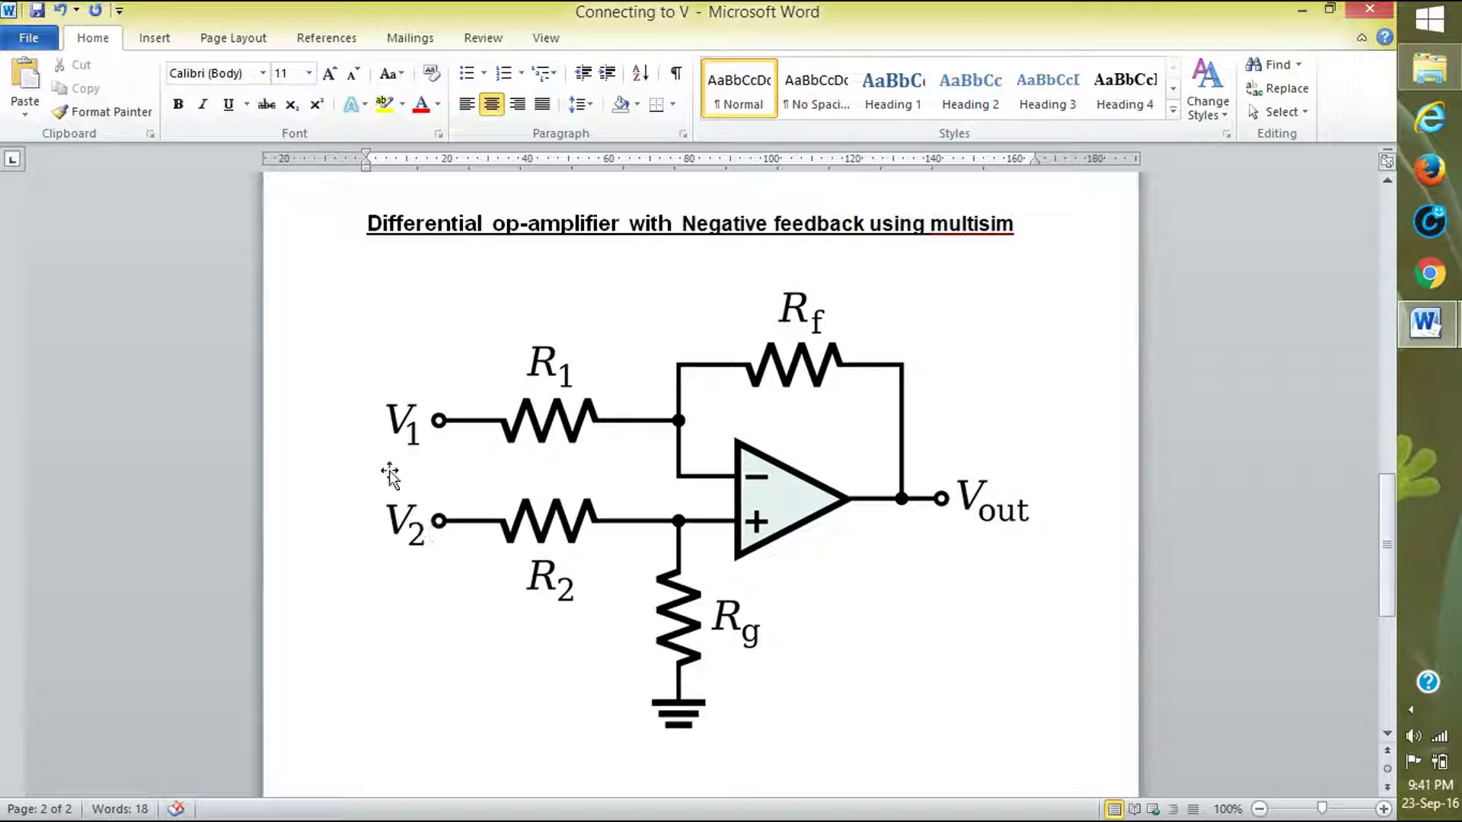
pyautogui.scroll(3, 630, 455)
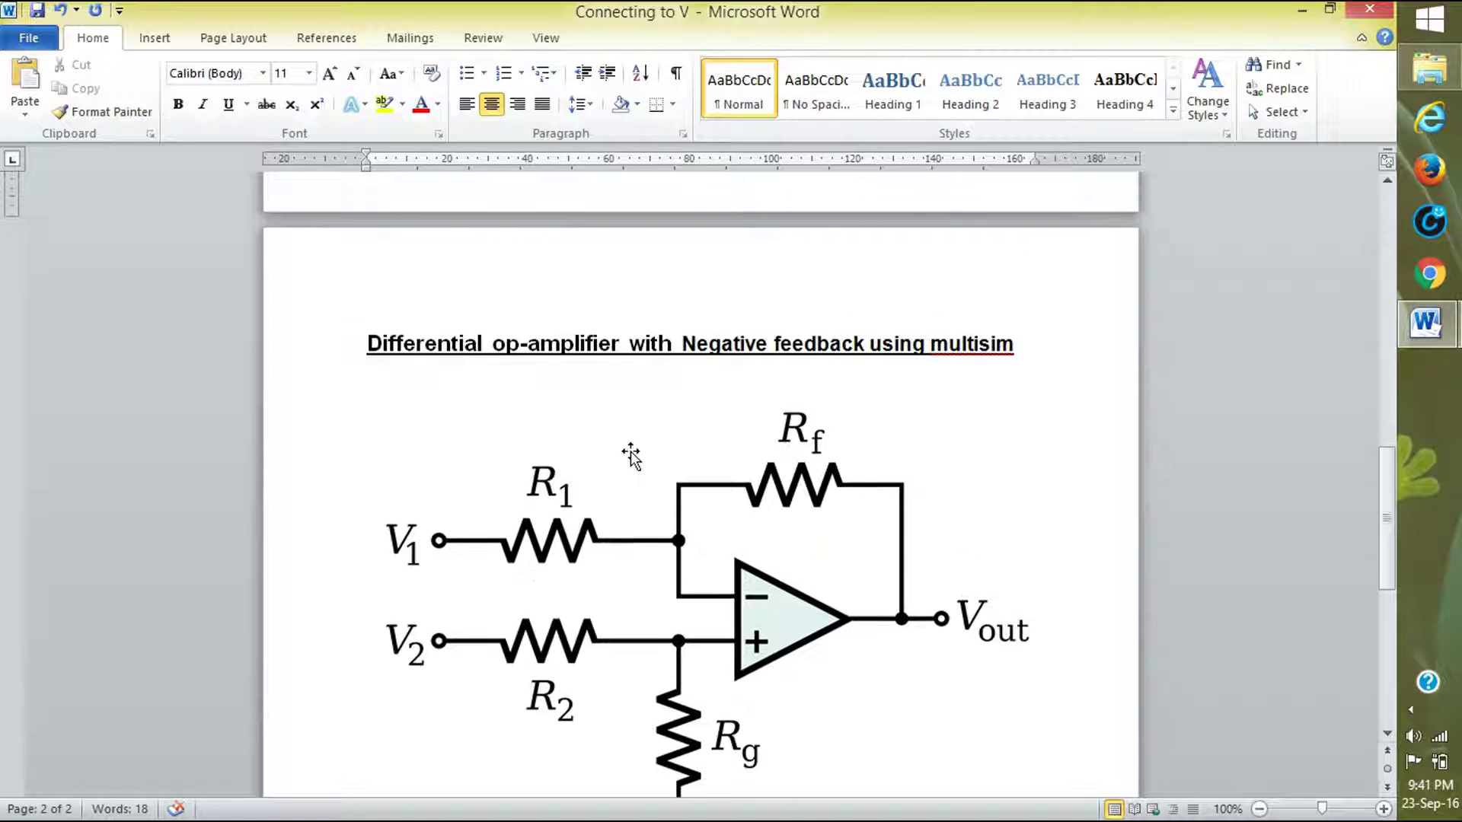
pyautogui.scroll(-2, 630, 454)
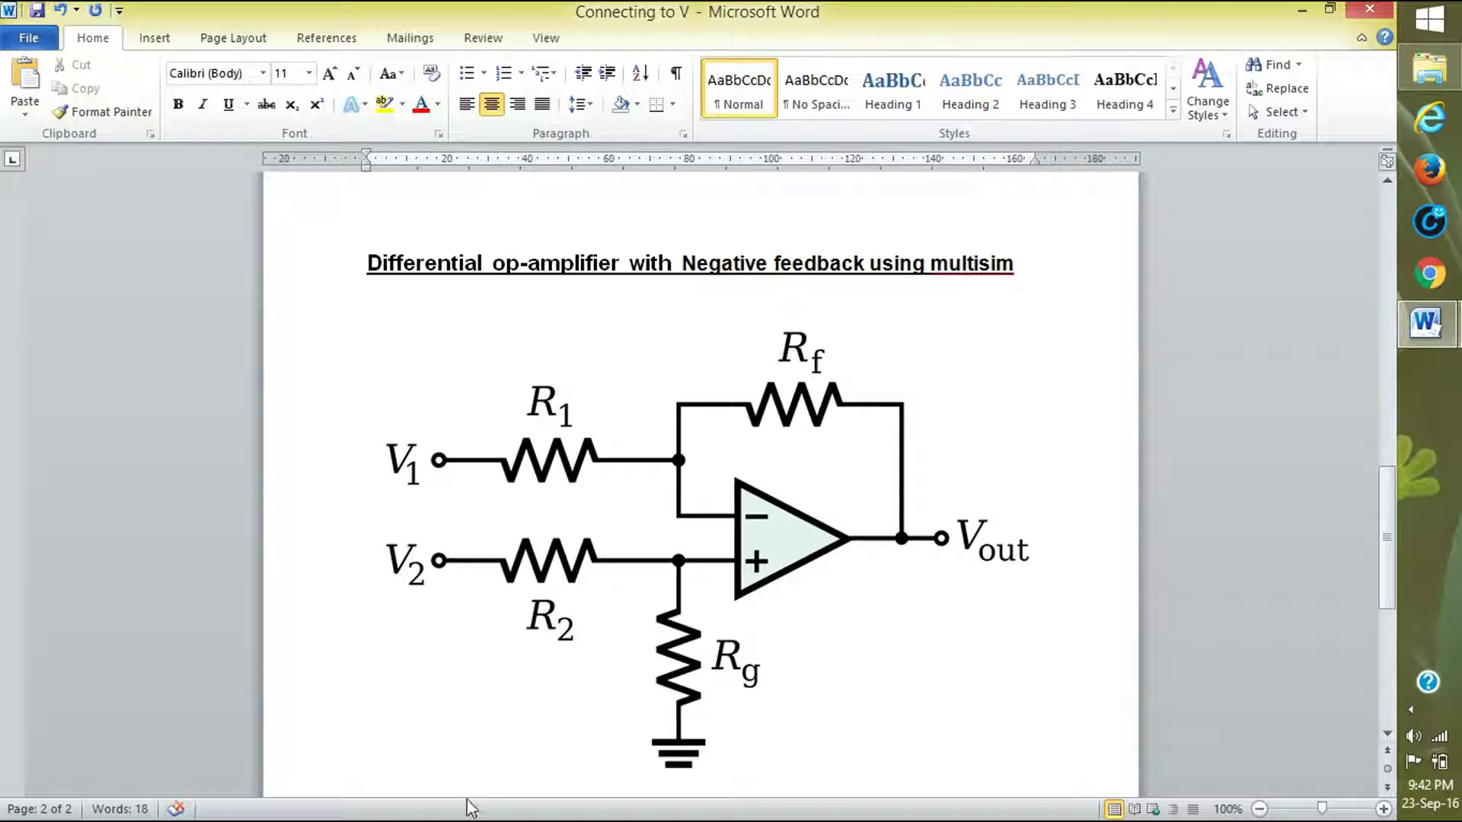
# Hide Word and launch Multisim 14.0 without extending the evaluation, opening a blank Design1.
pyautogui.press('super+d')
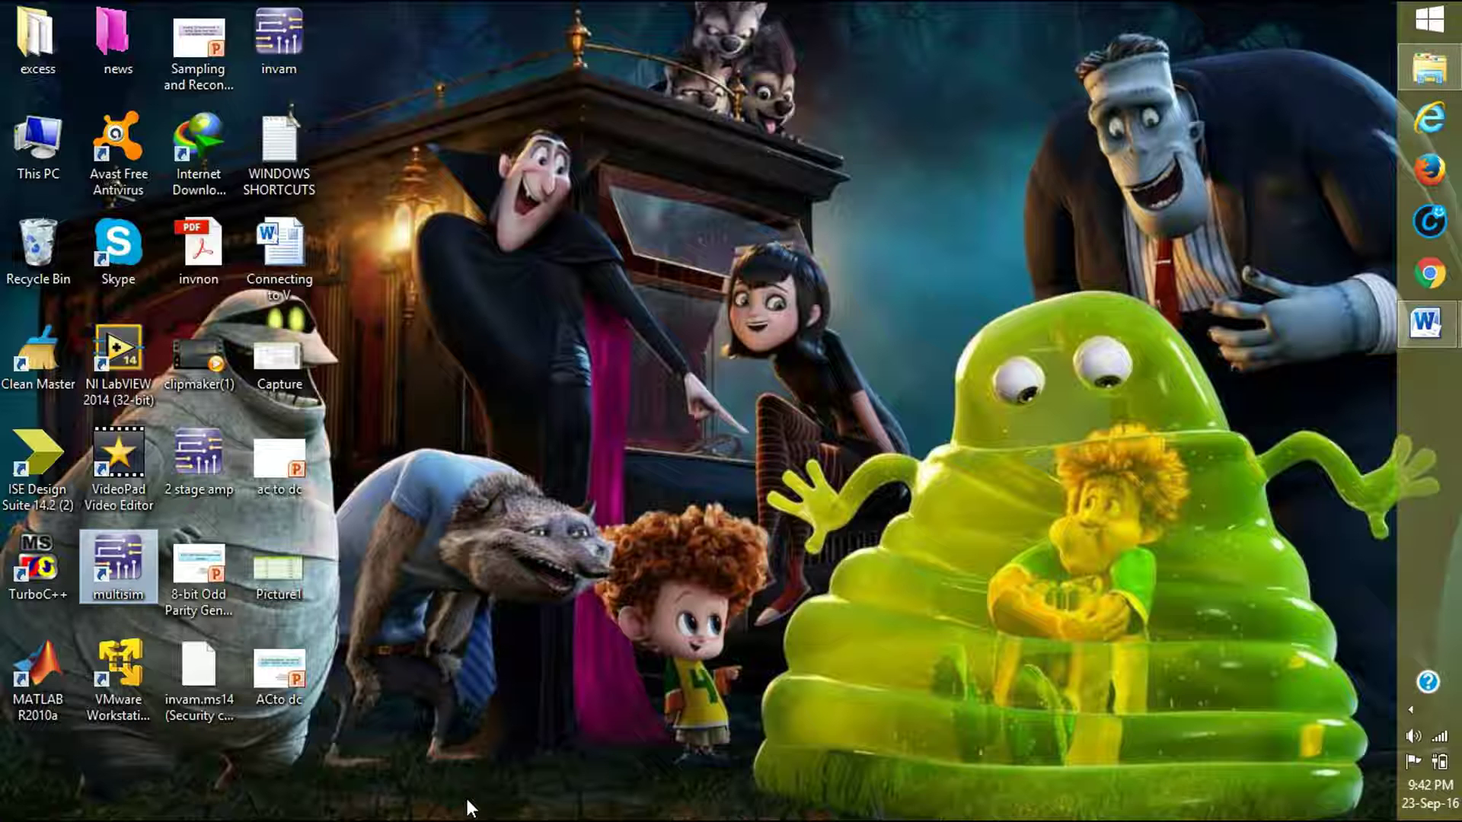
pyautogui.doubleClick(111, 565)
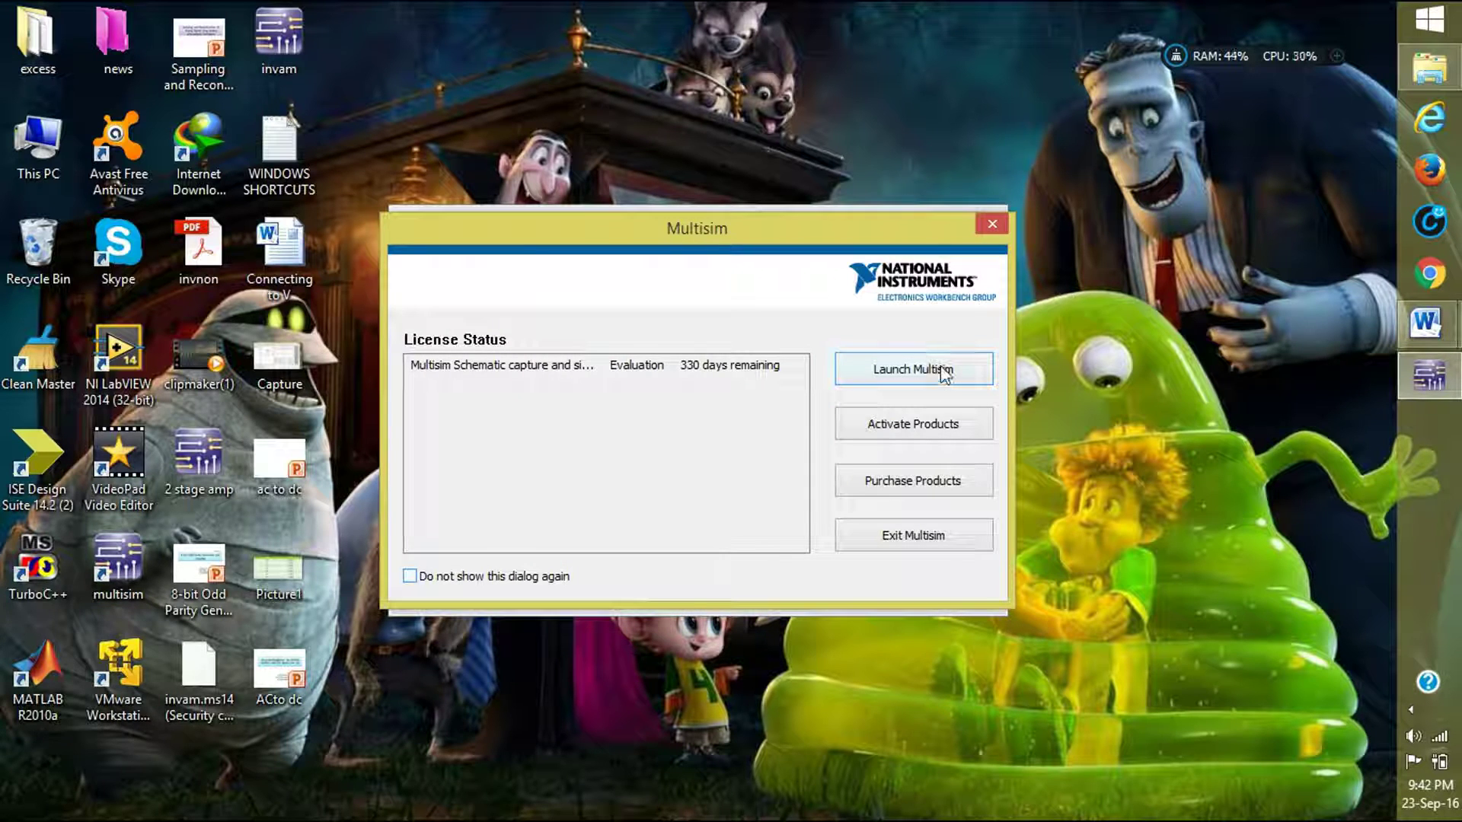
pyautogui.click(945, 373)
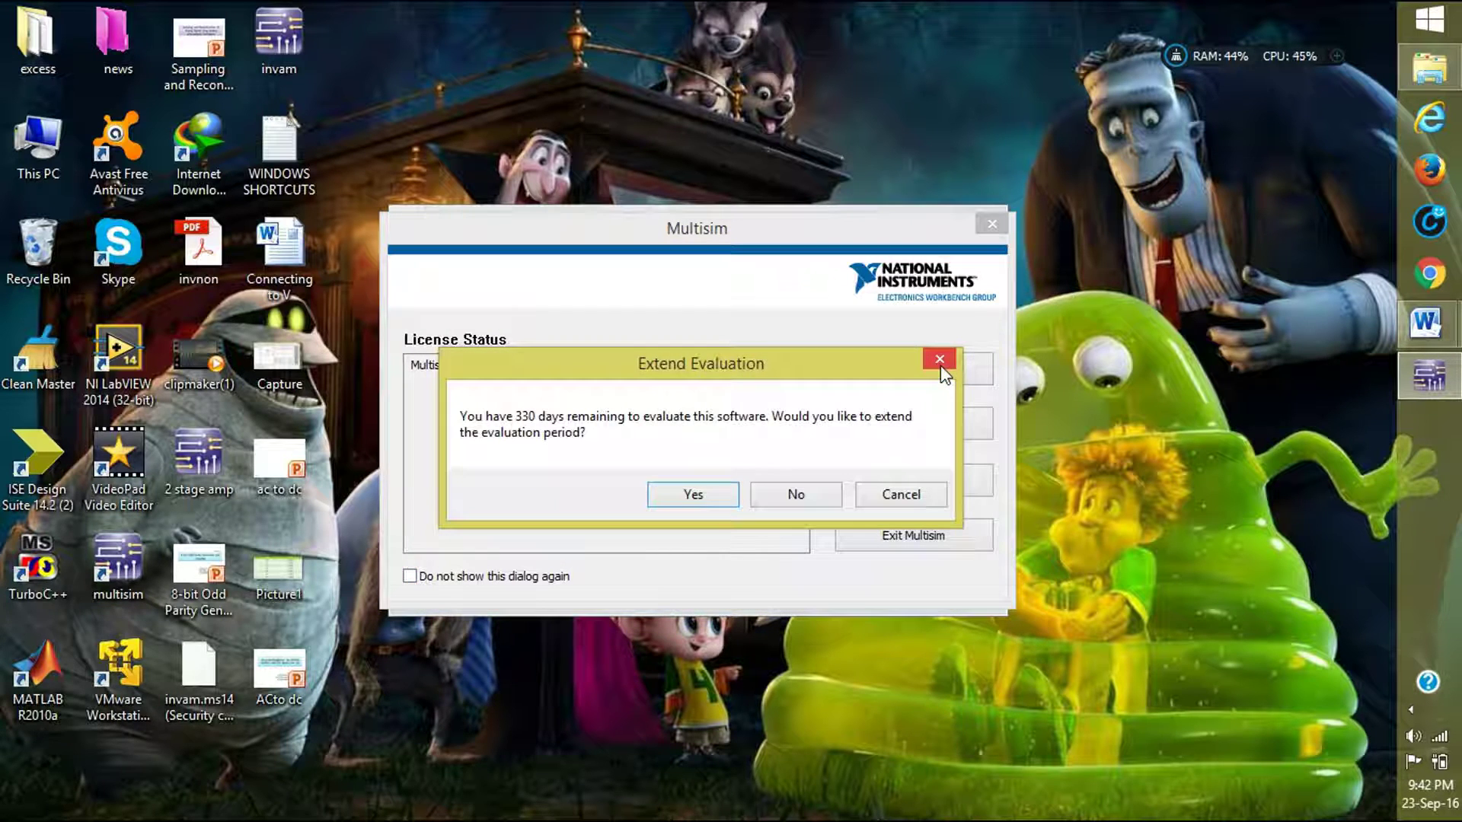
pyautogui.click(794, 496)
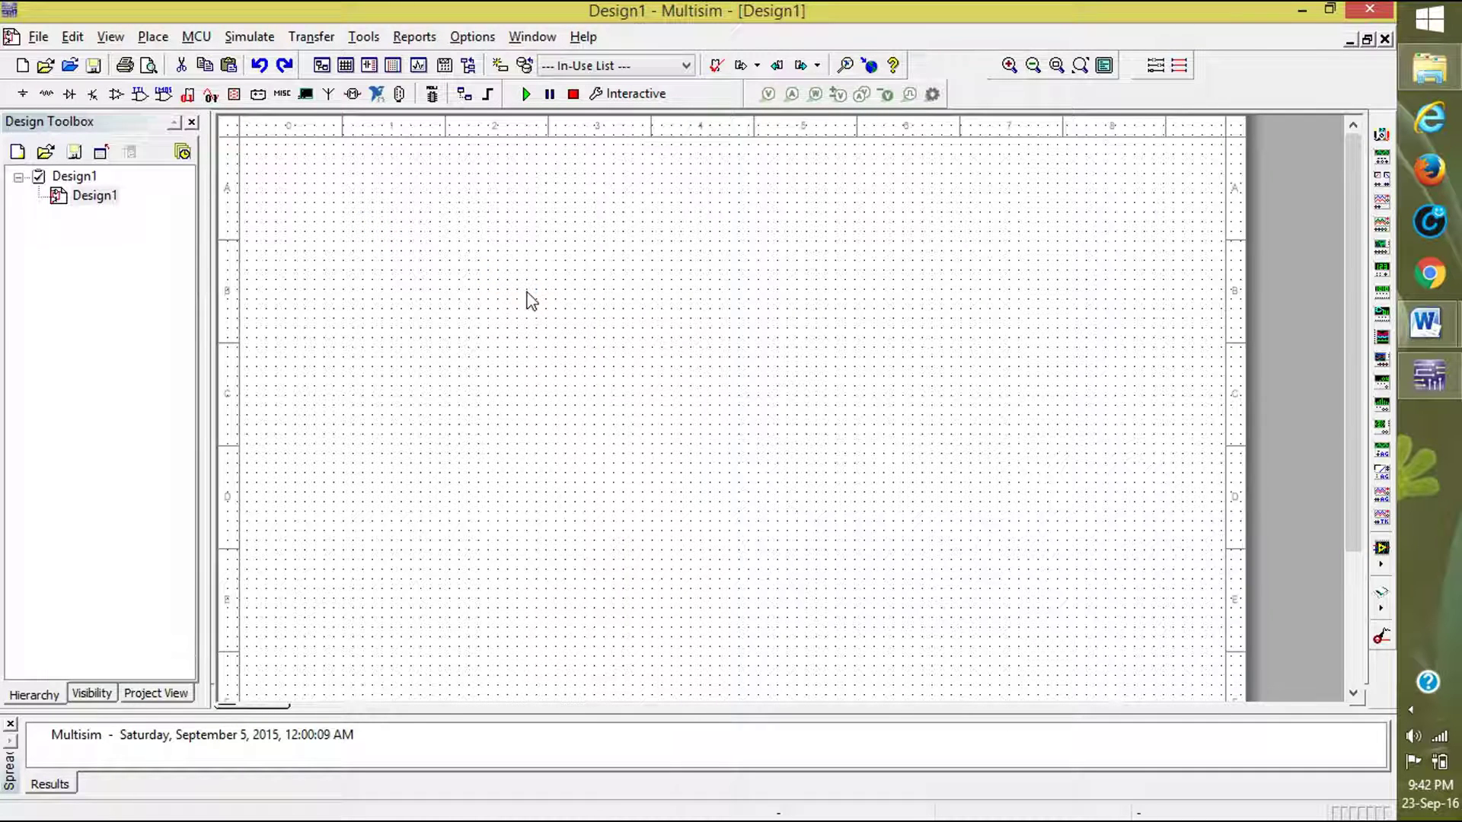
# Place a 741 op-amp from the OPAMP family onto the Design1 schematic.
pyautogui.rightClick(628, 381)
pyautogui.click(744, 15)
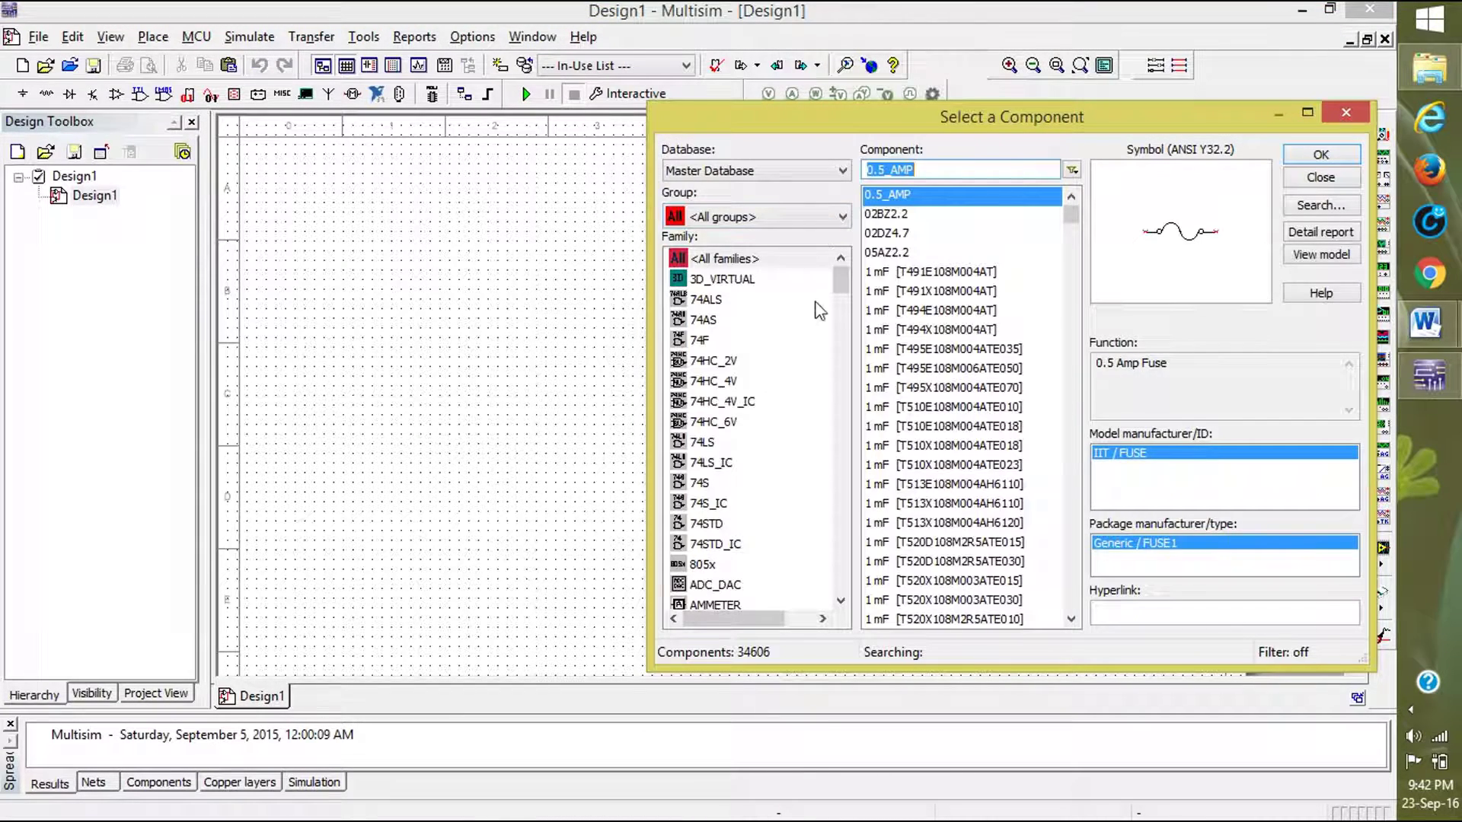
pyautogui.moveTo(838, 278); pyautogui.dragTo(842, 455)
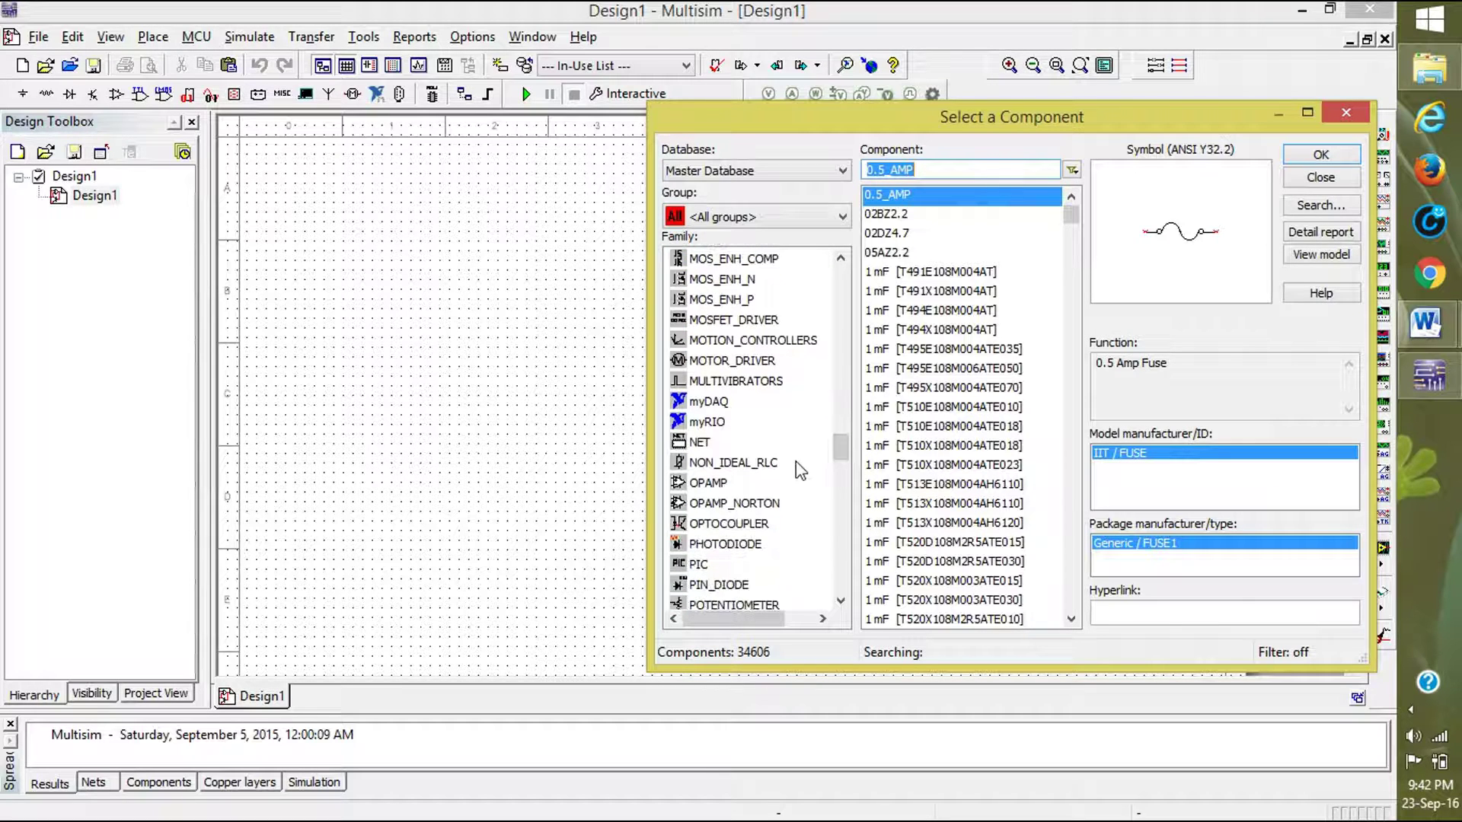
pyautogui.click(737, 484)
pyautogui.click(884, 293)
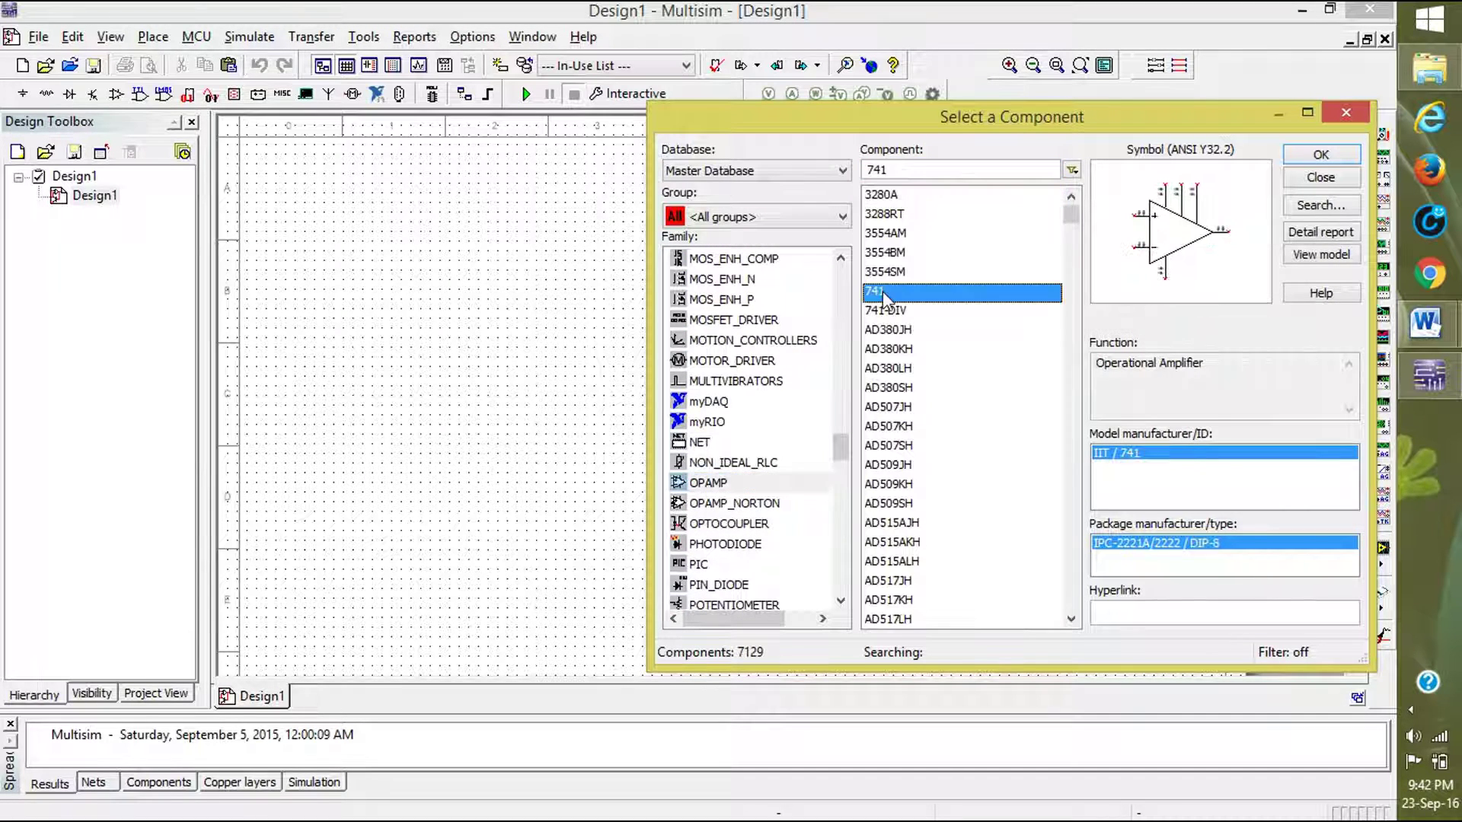
pyautogui.click(1321, 155)
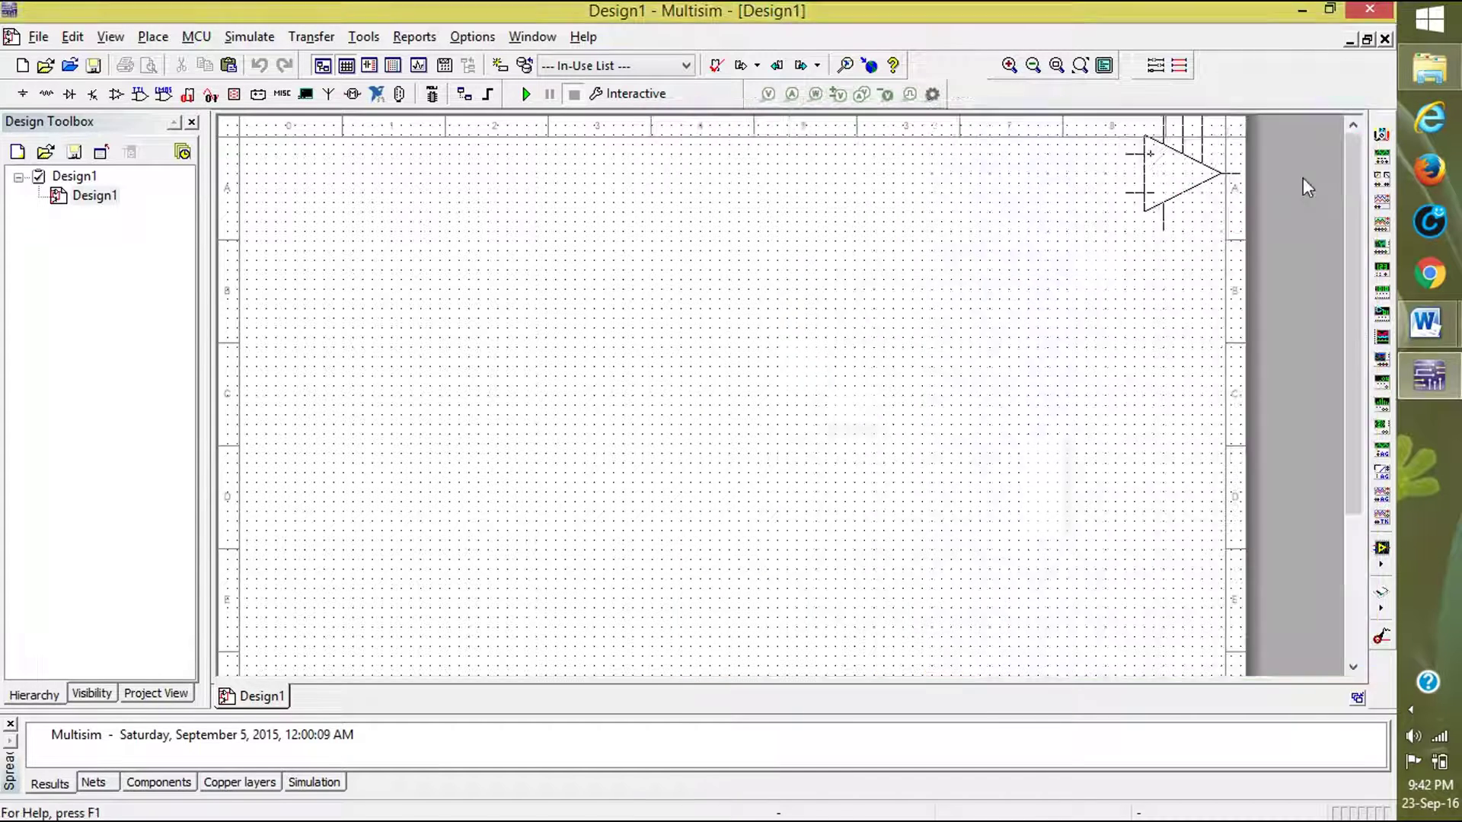
pyautogui.click(683, 345)
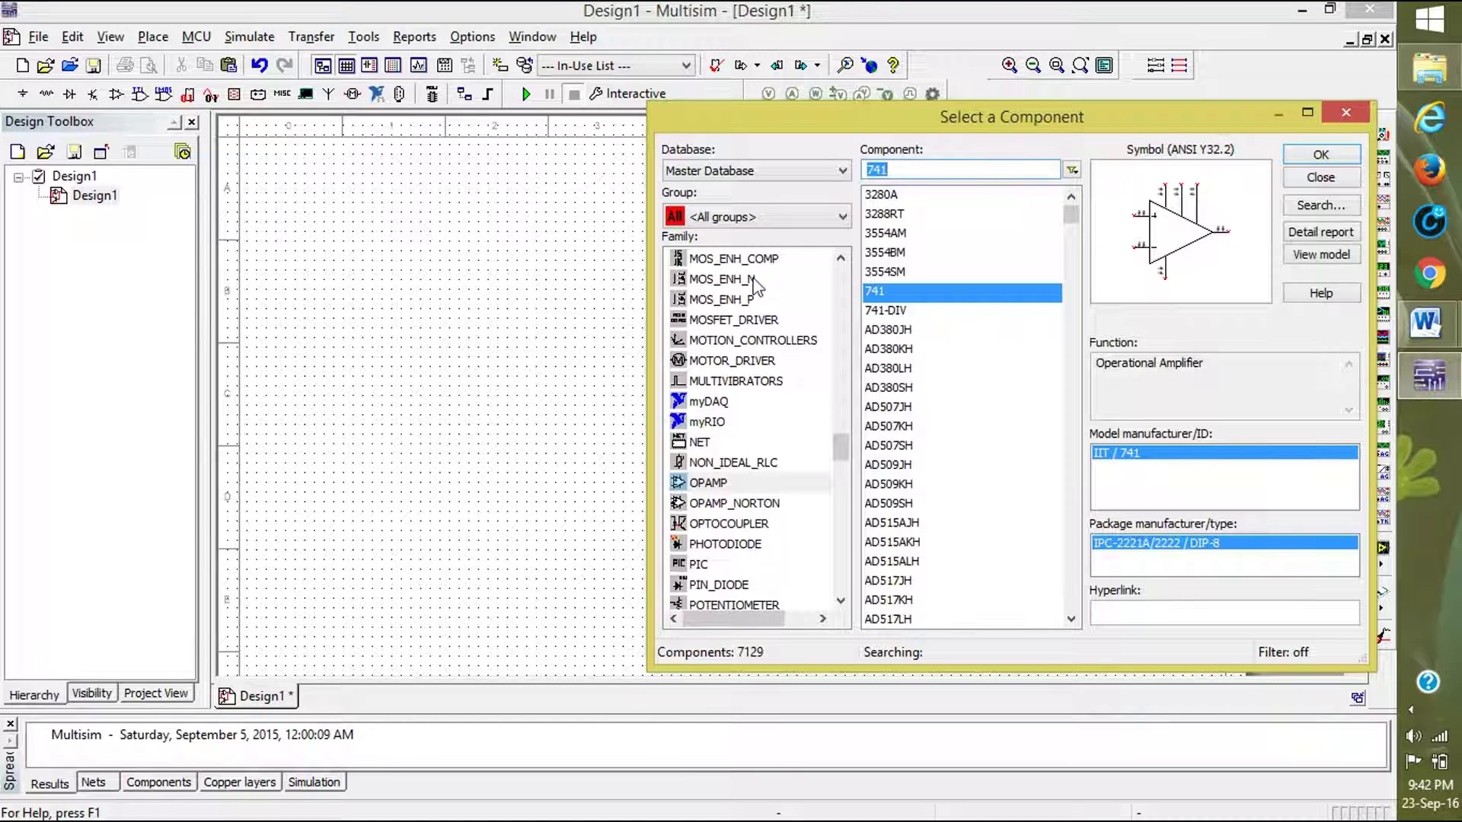
# Place AC voltage sources V1 and V2 (1 Vpk, 1 kHz, 0°) from the Sources group beside the op-amp.
pyautogui.click(754, 217)
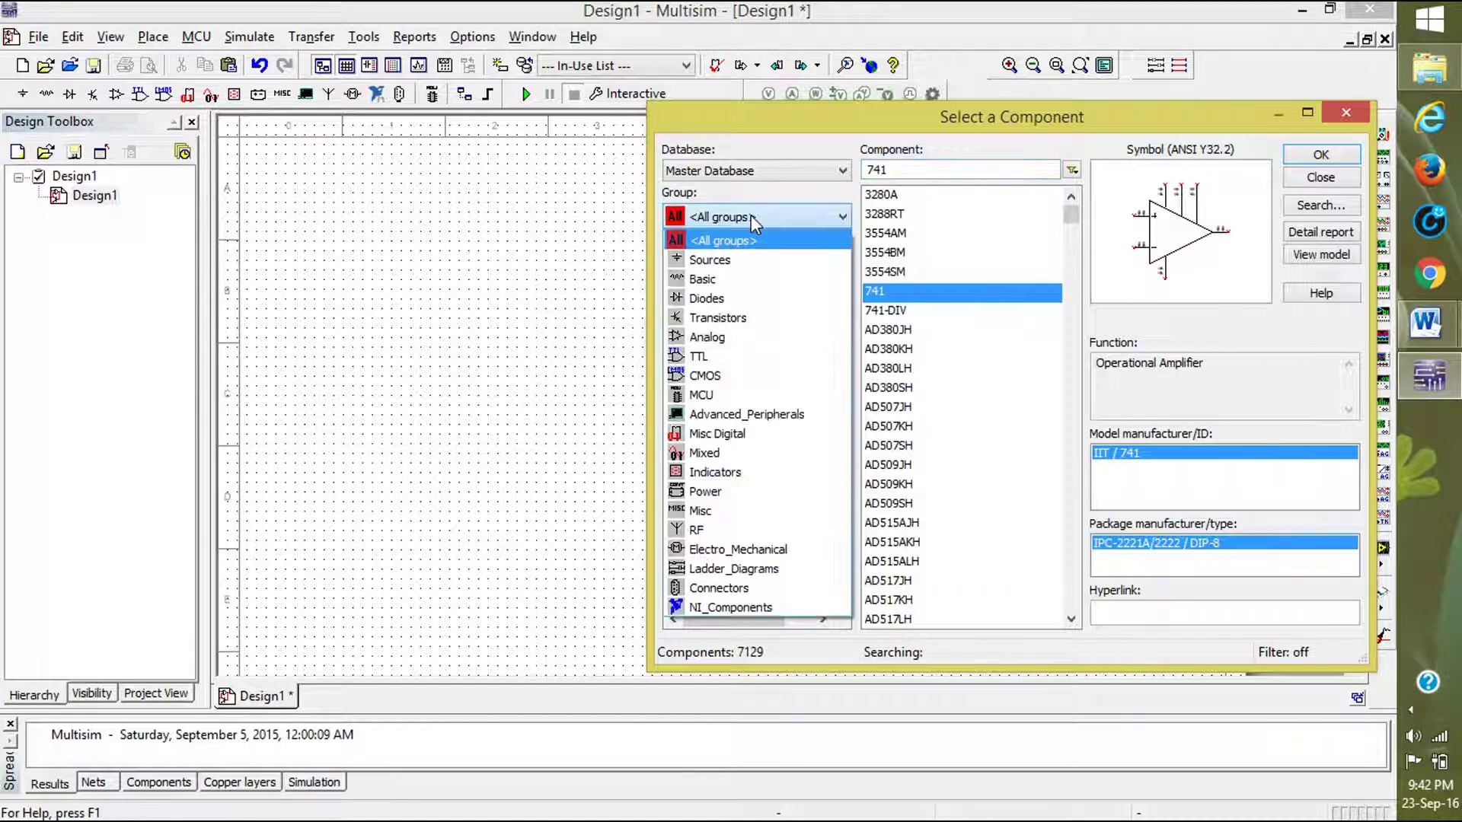
pyautogui.click(748, 261)
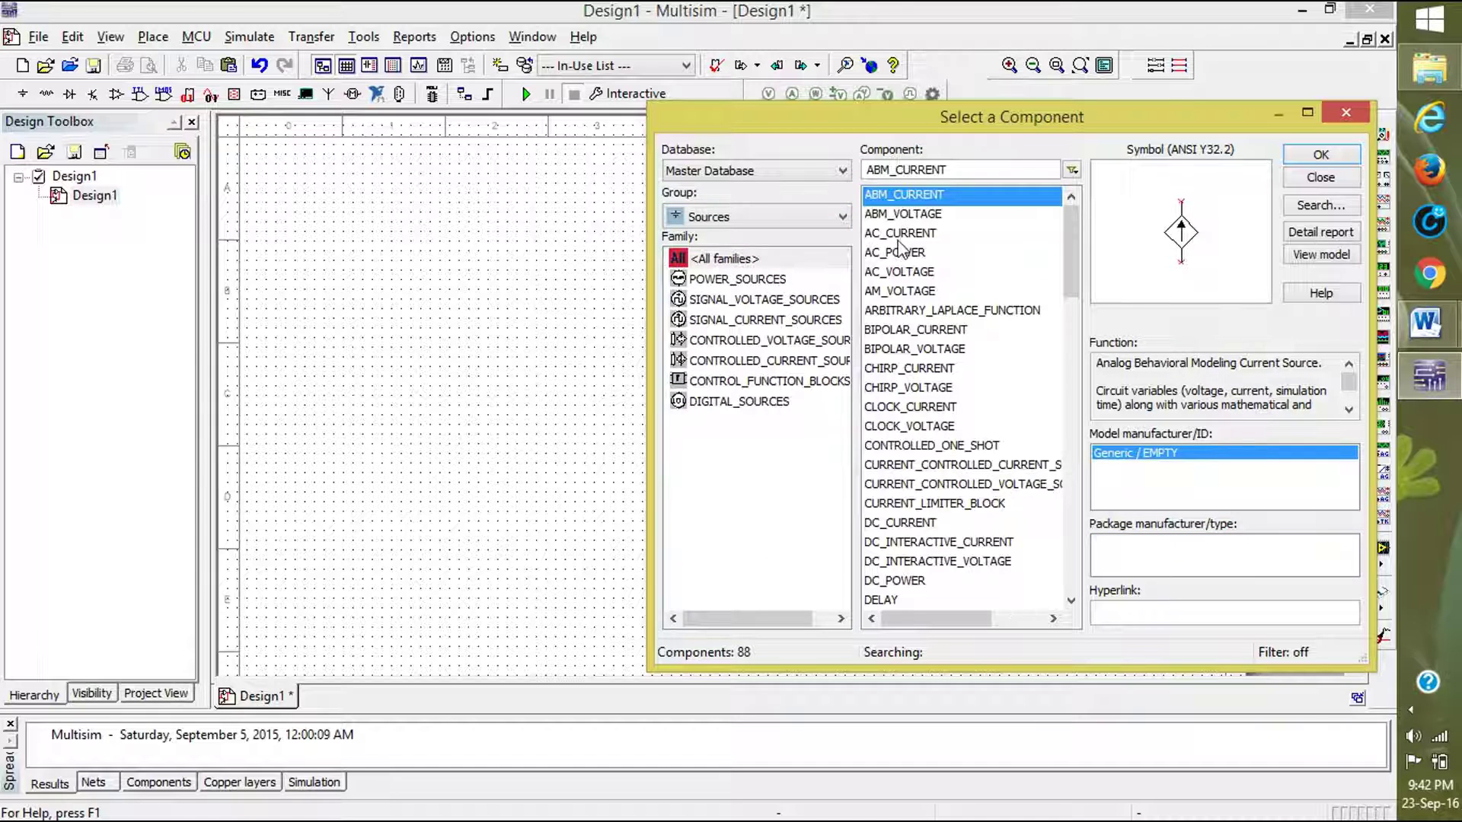
pyautogui.click(901, 275)
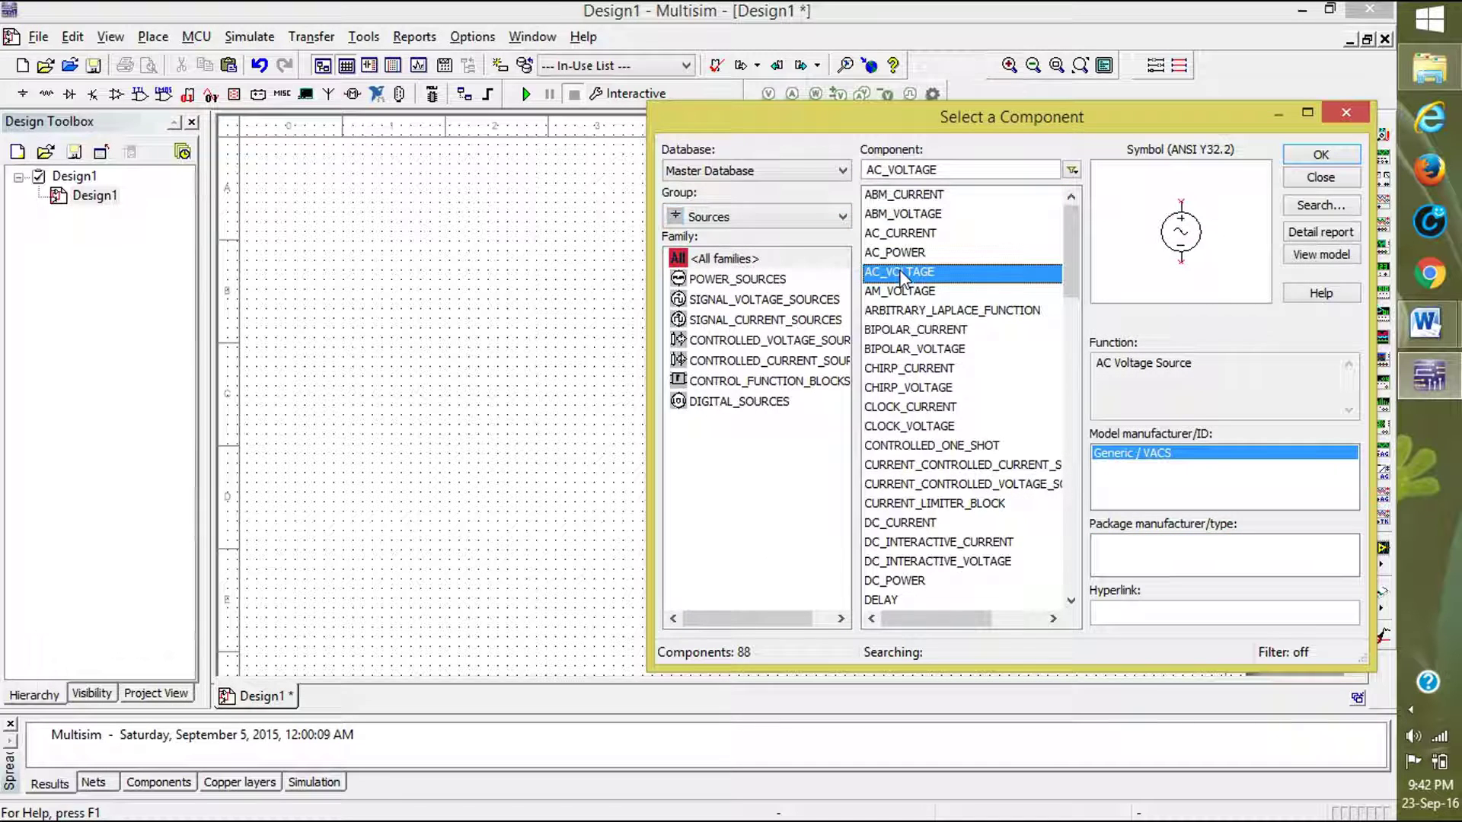
pyautogui.click(1321, 159)
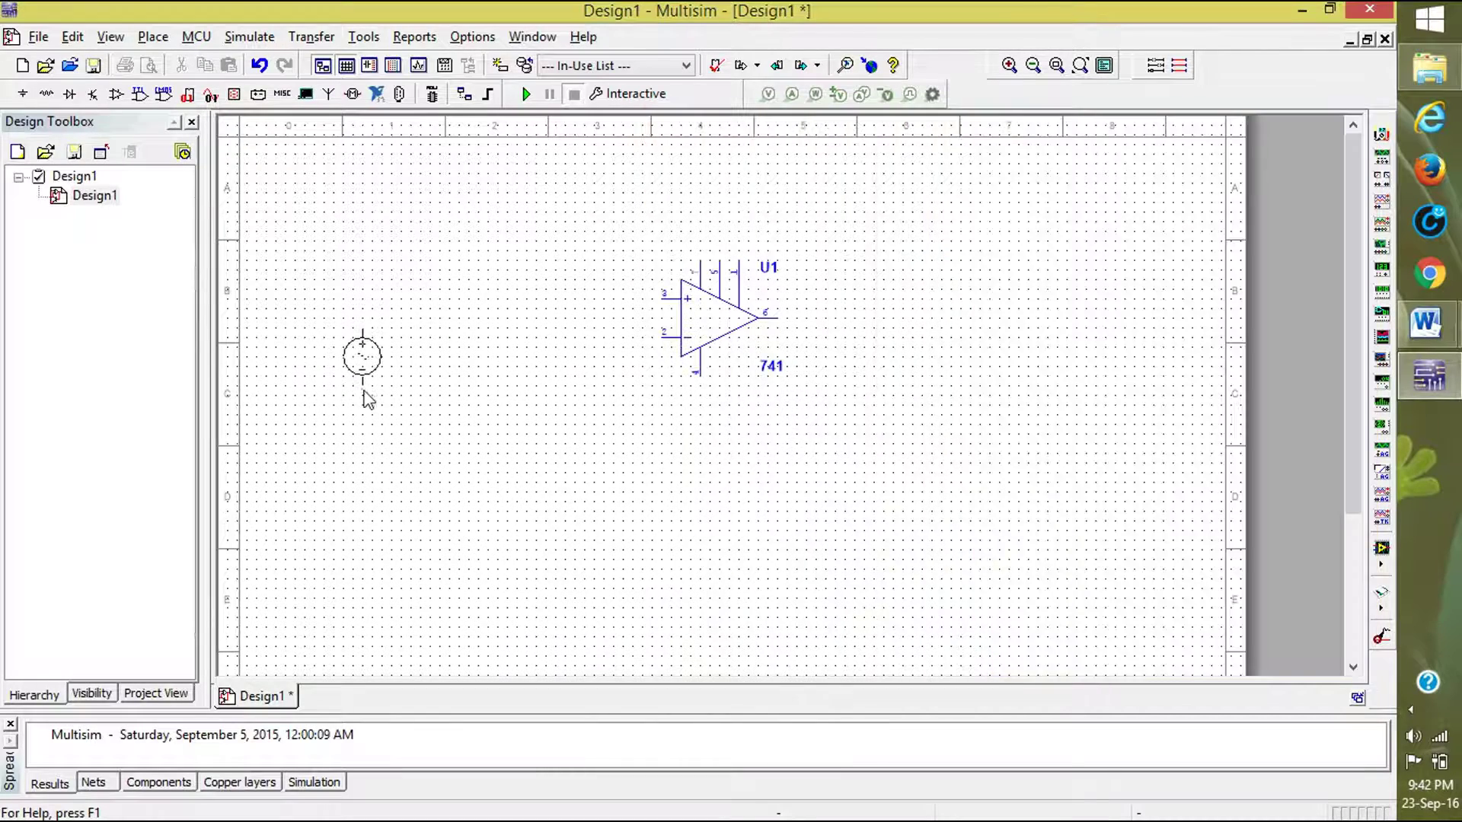
pyautogui.click(362, 427)
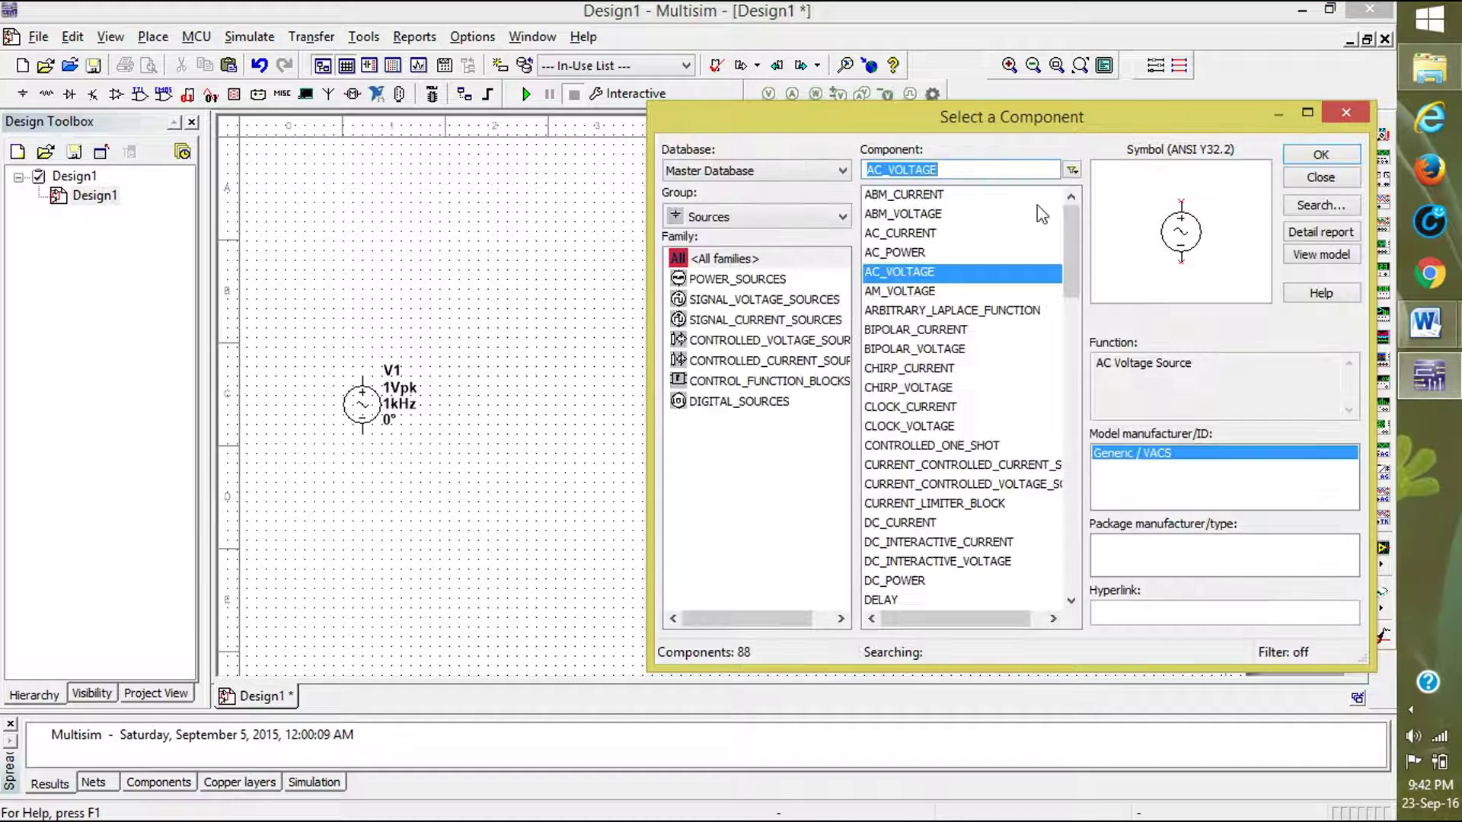
pyautogui.write('741')
pyautogui.click(1321, 155)
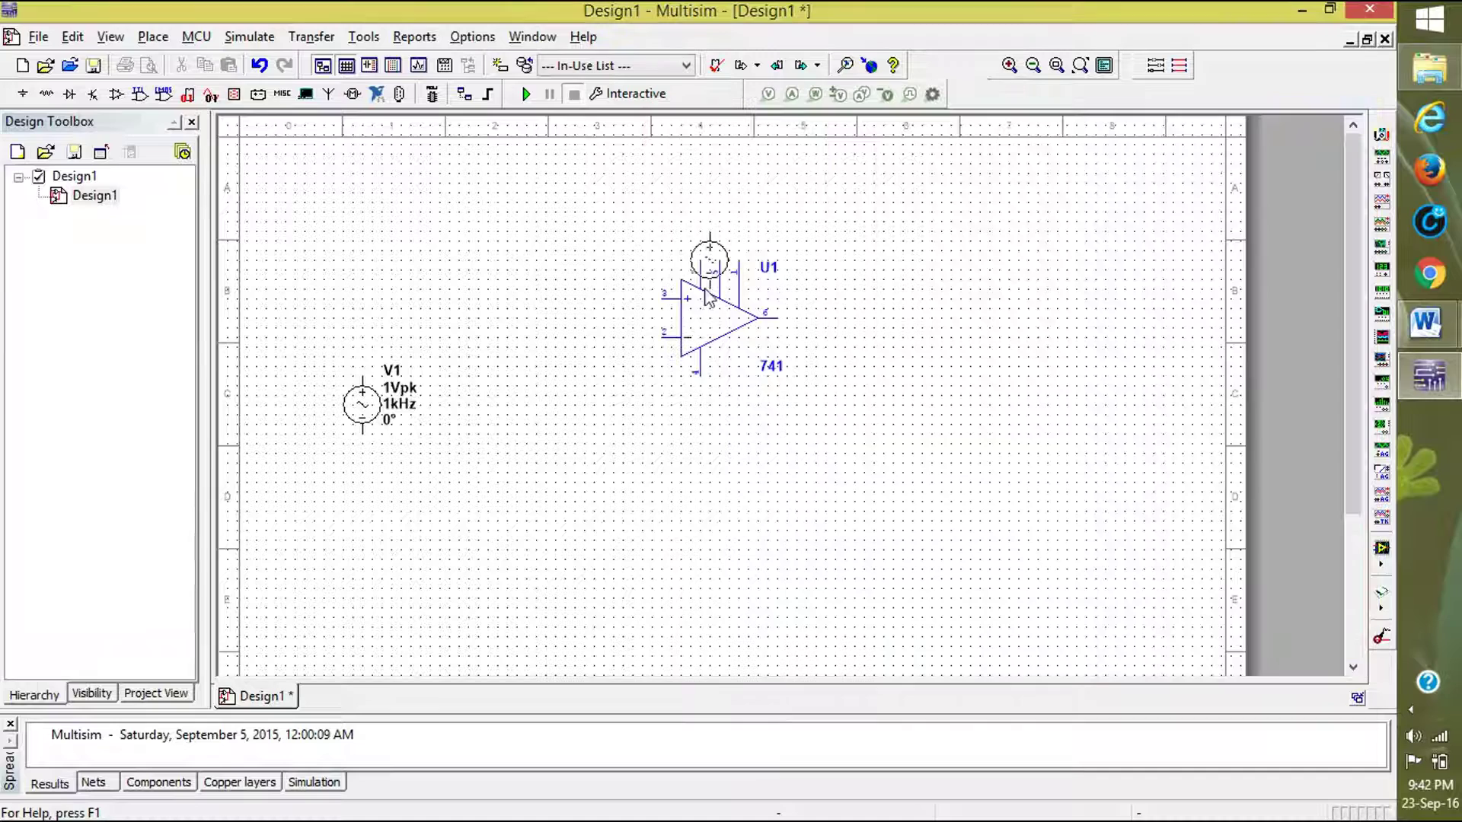
pyautogui.click(489, 431)
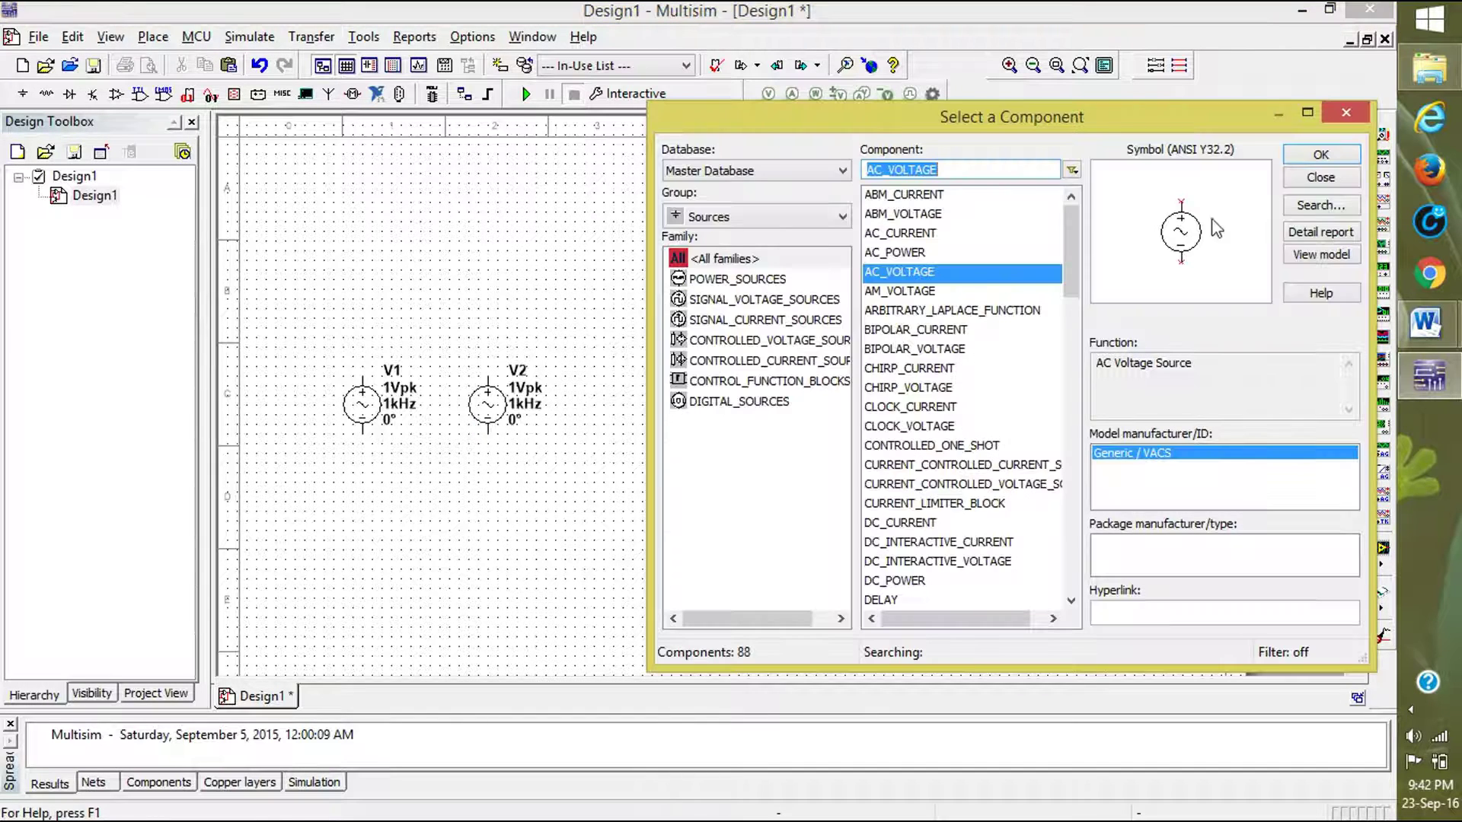
pyautogui.moveTo(1071, 248); pyautogui.dragTo(1071, 305)
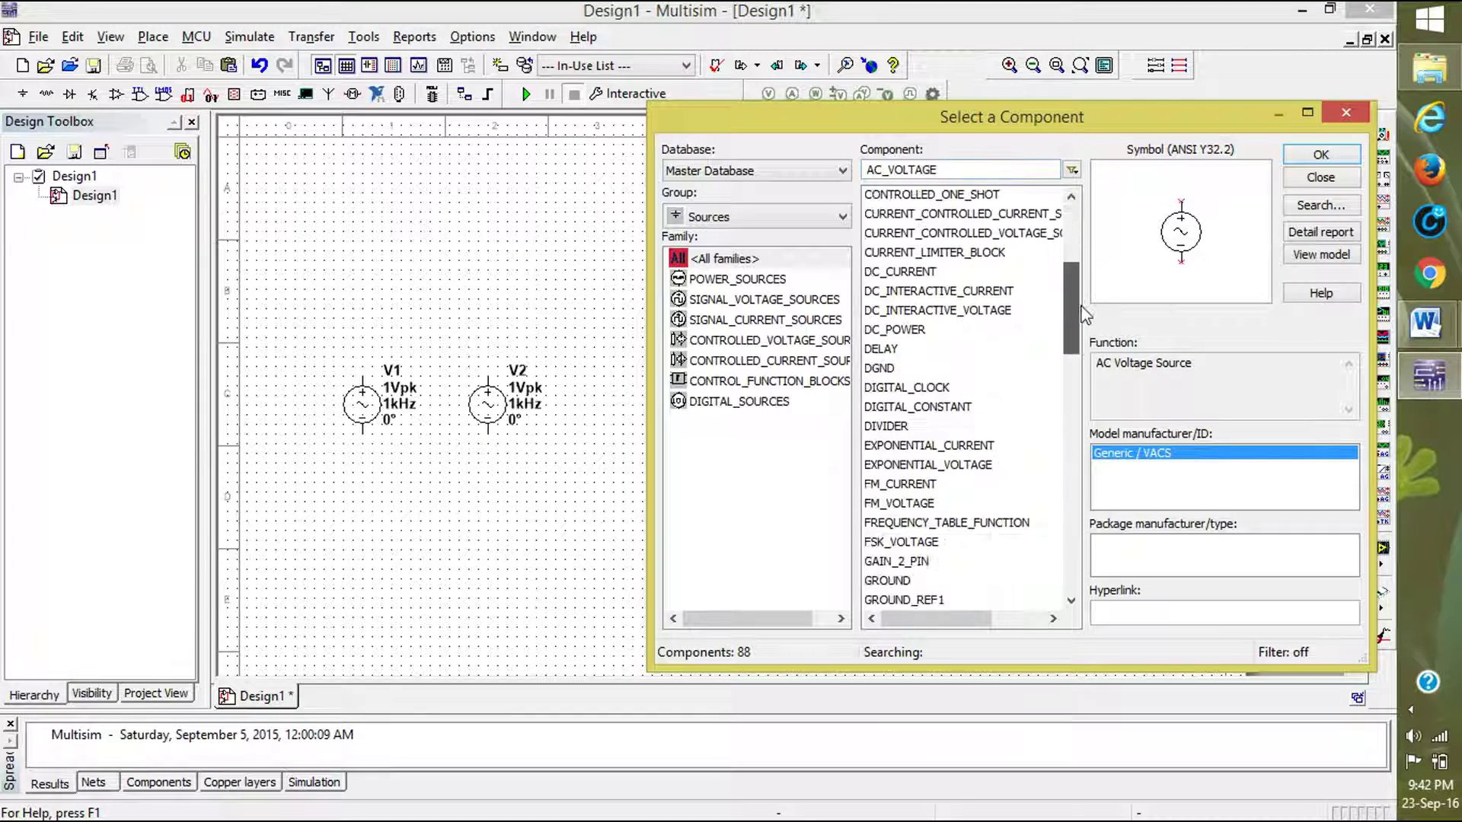
# Place a ground symbol on the left of the schematic.
pyautogui.click(887, 580)
pyautogui.click(1321, 154)
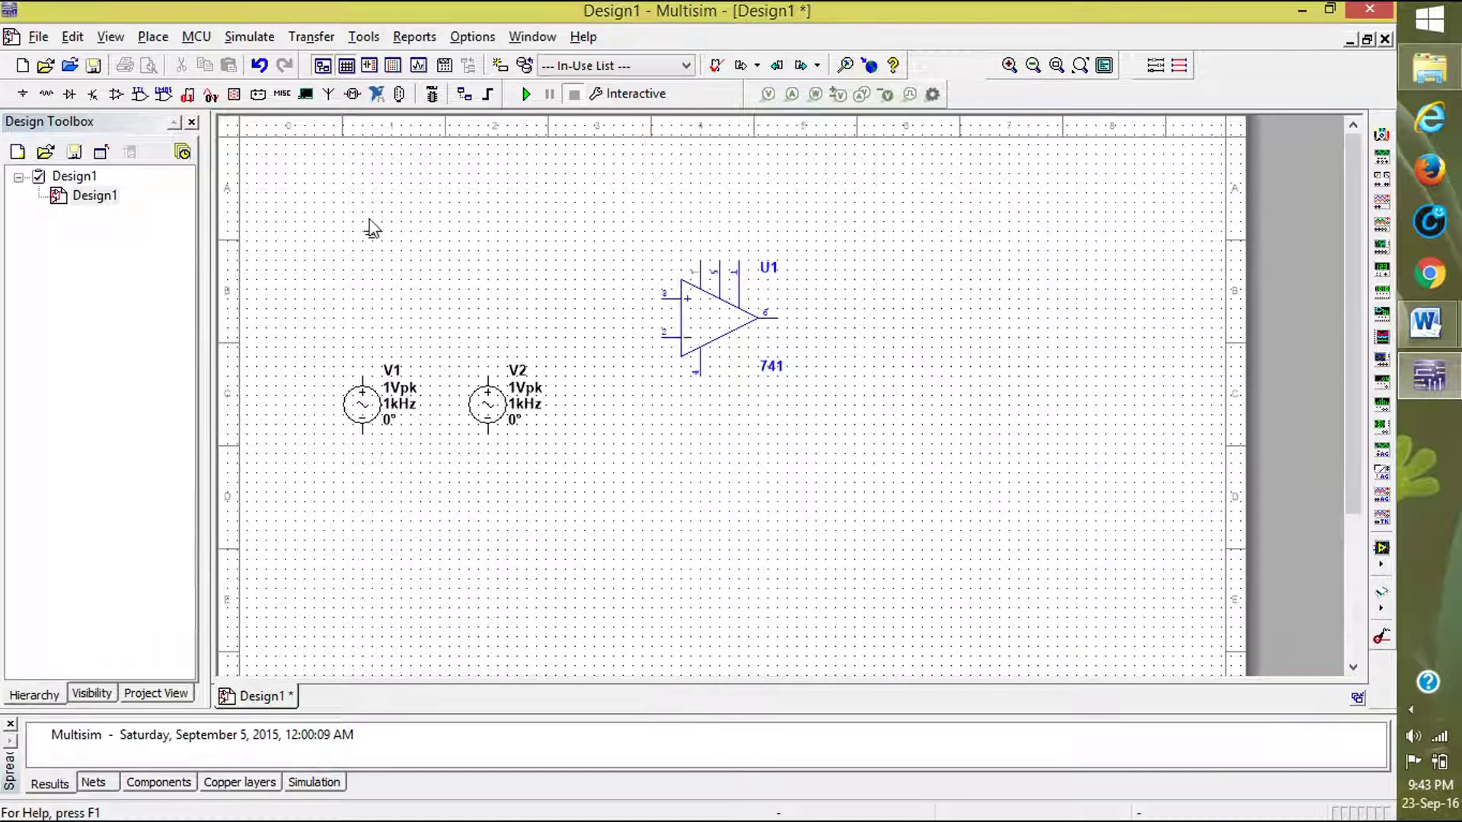
pyautogui.click(363, 254)
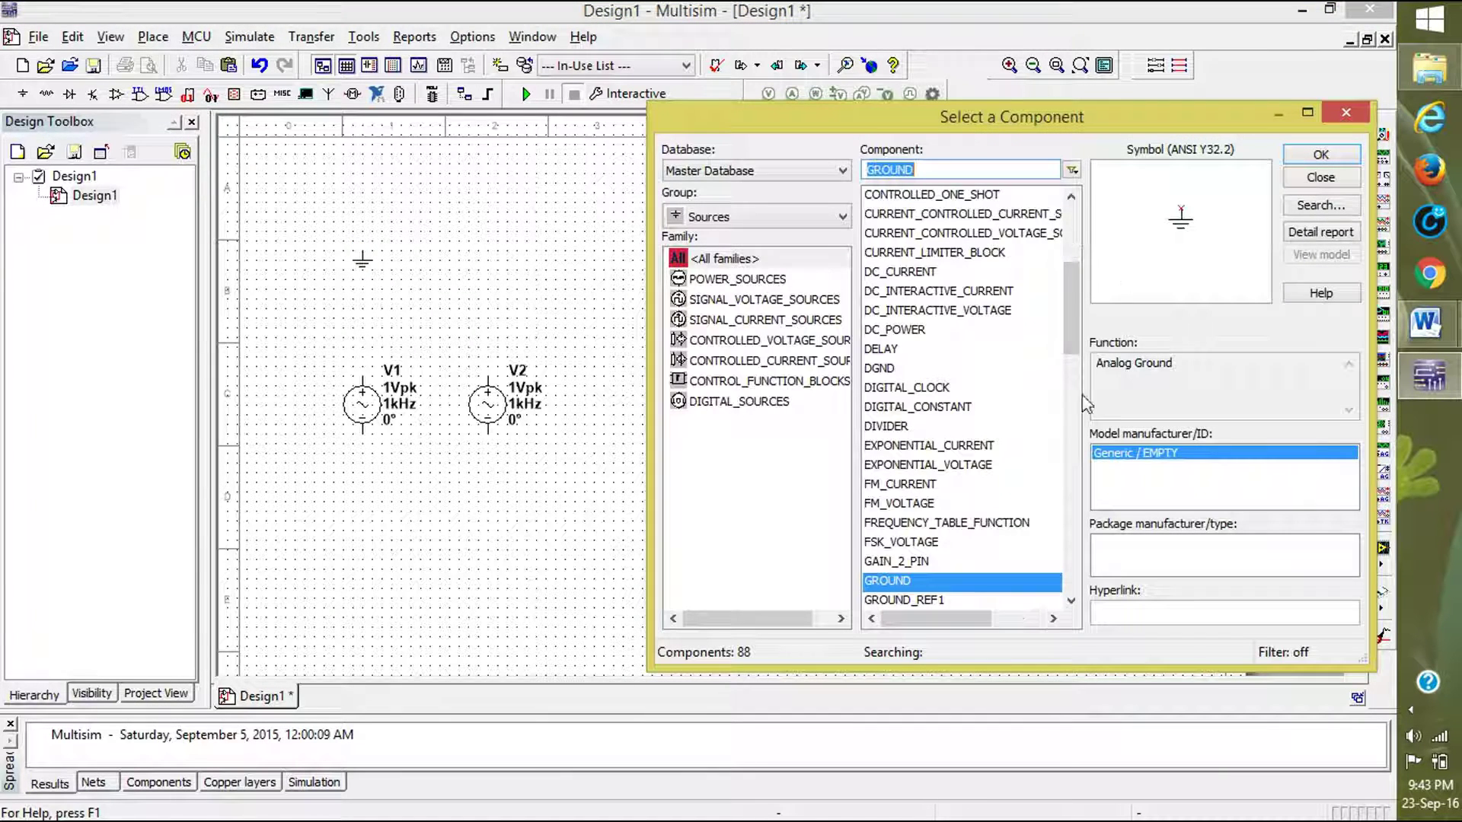
# Add a 5.0 V VCC supply above the 741 and a 5.0 V VDD supply below it.
pyautogui.moveTo(1072, 322); pyautogui.dragTo(1068, 506)
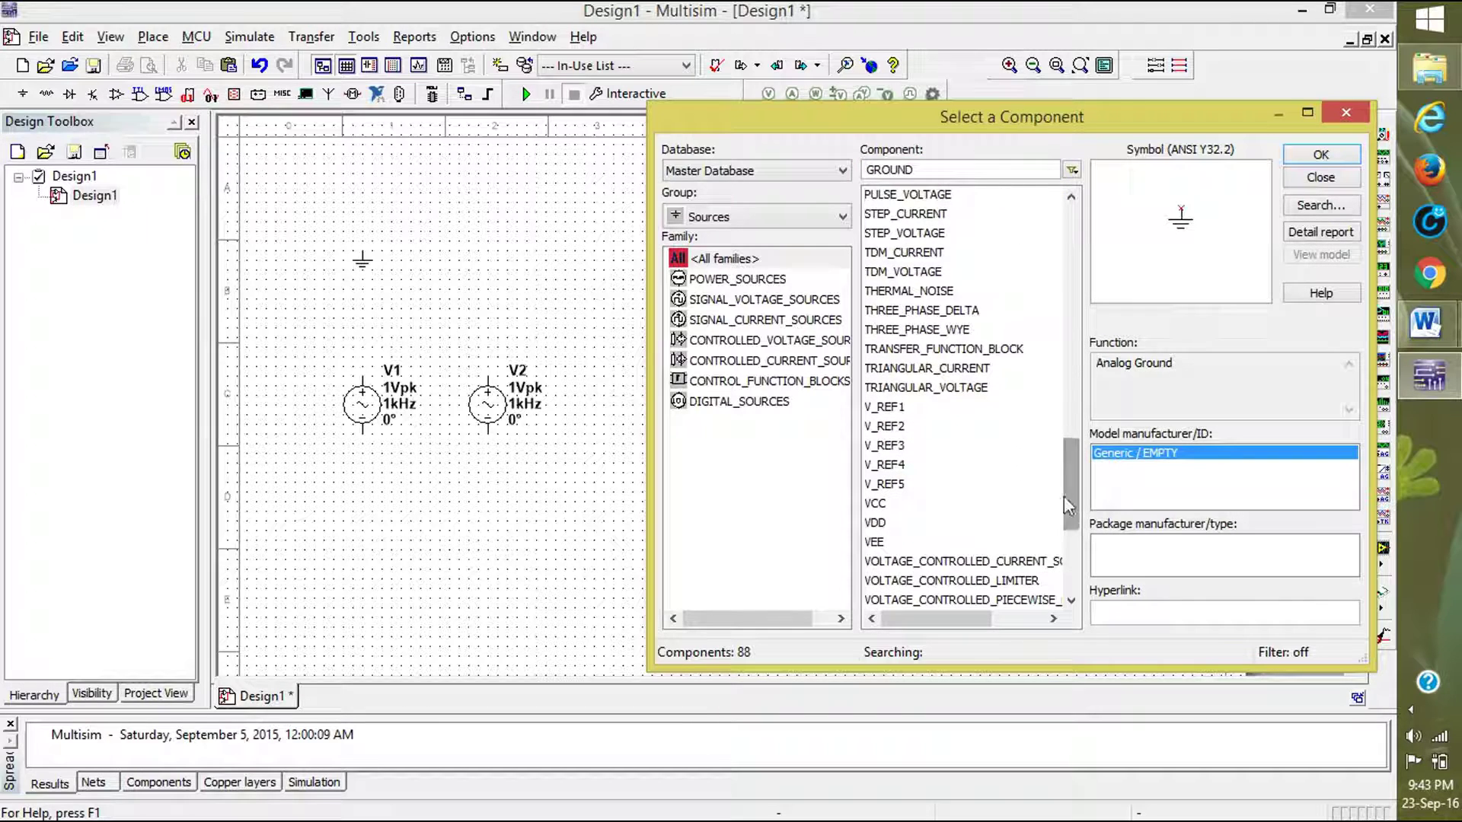
pyautogui.click(880, 505)
pyautogui.click(1321, 156)
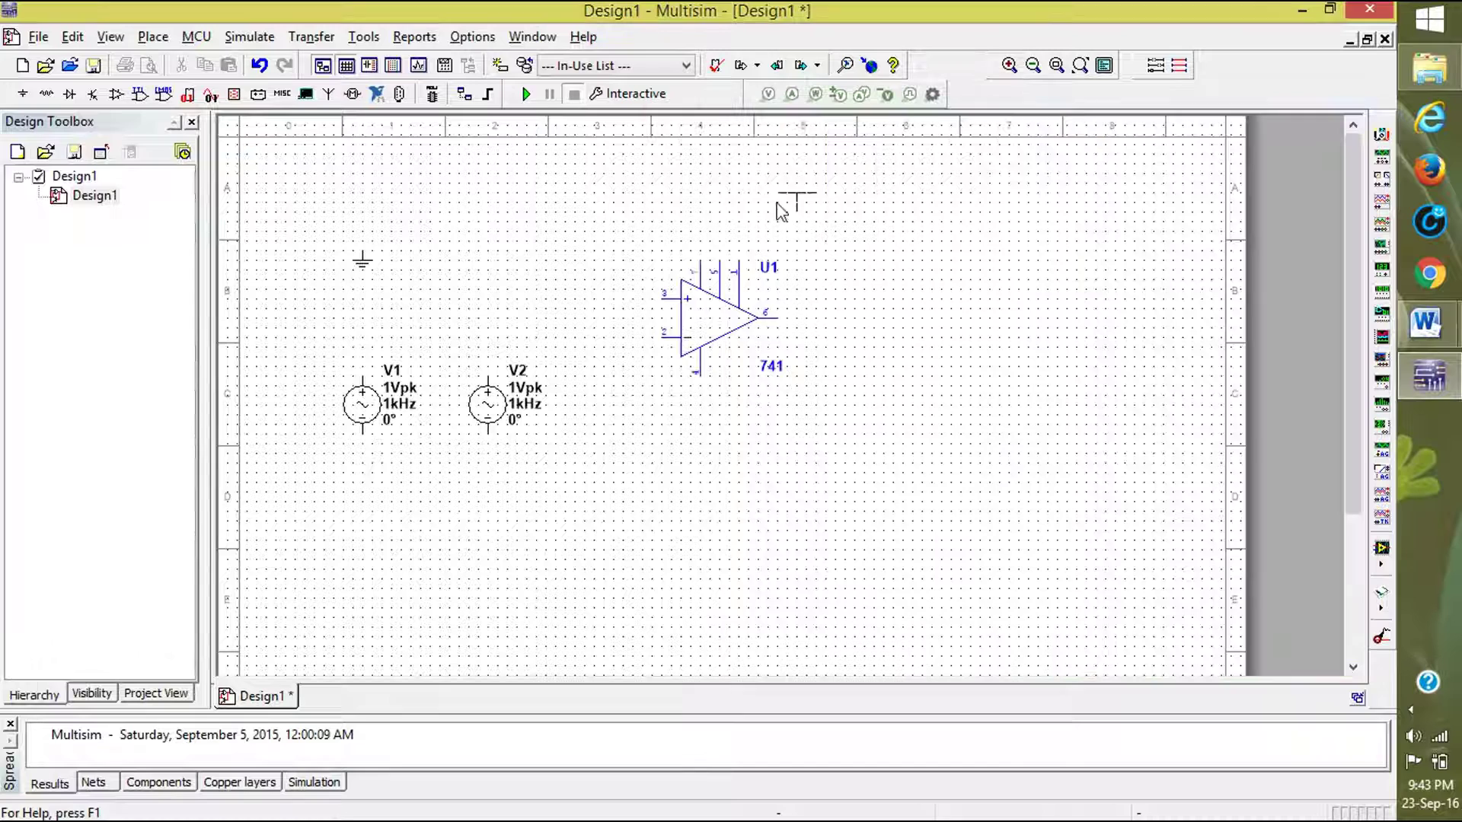
pyautogui.click(703, 264)
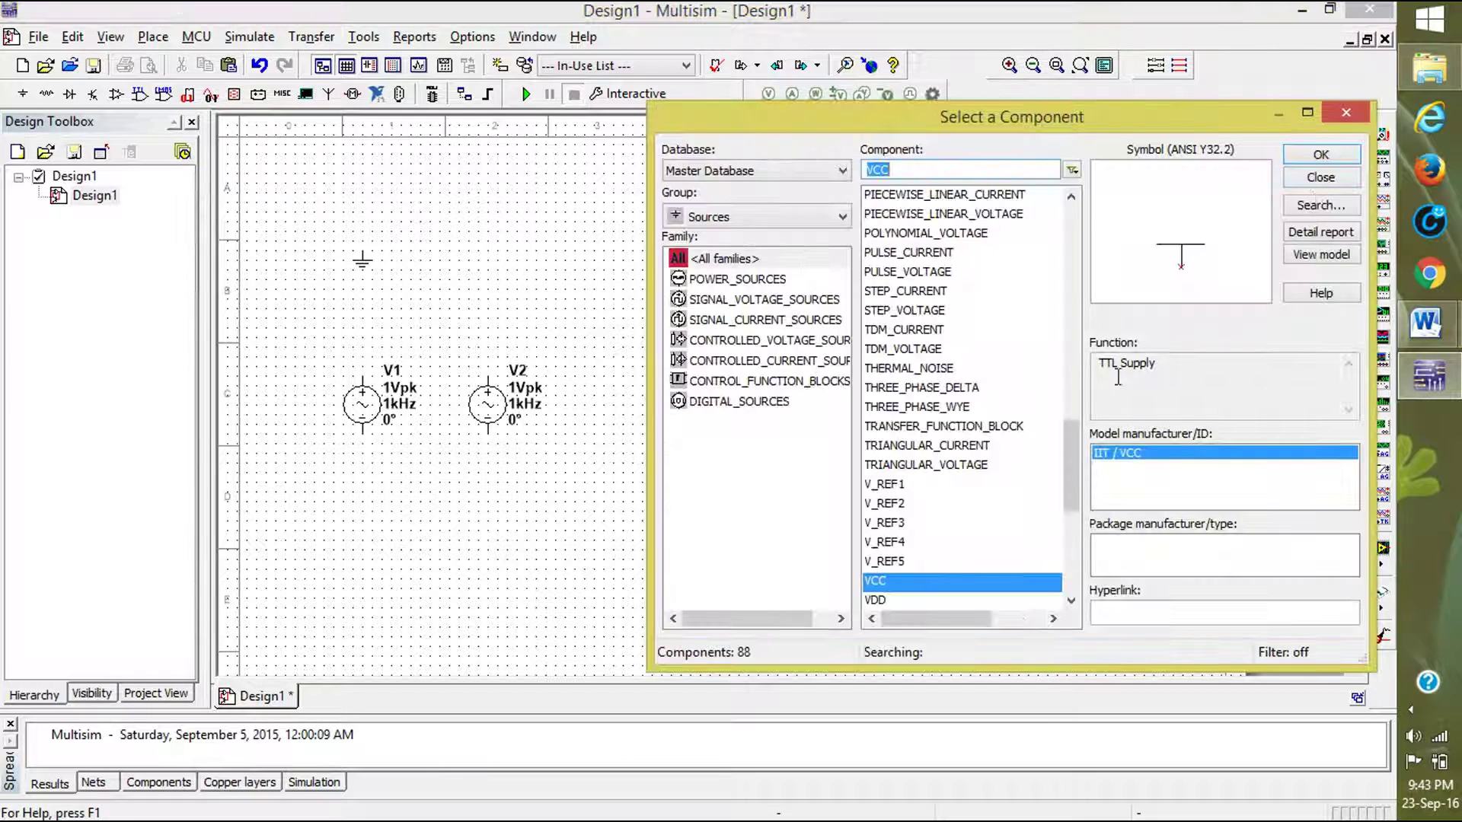
pyautogui.click(906, 600)
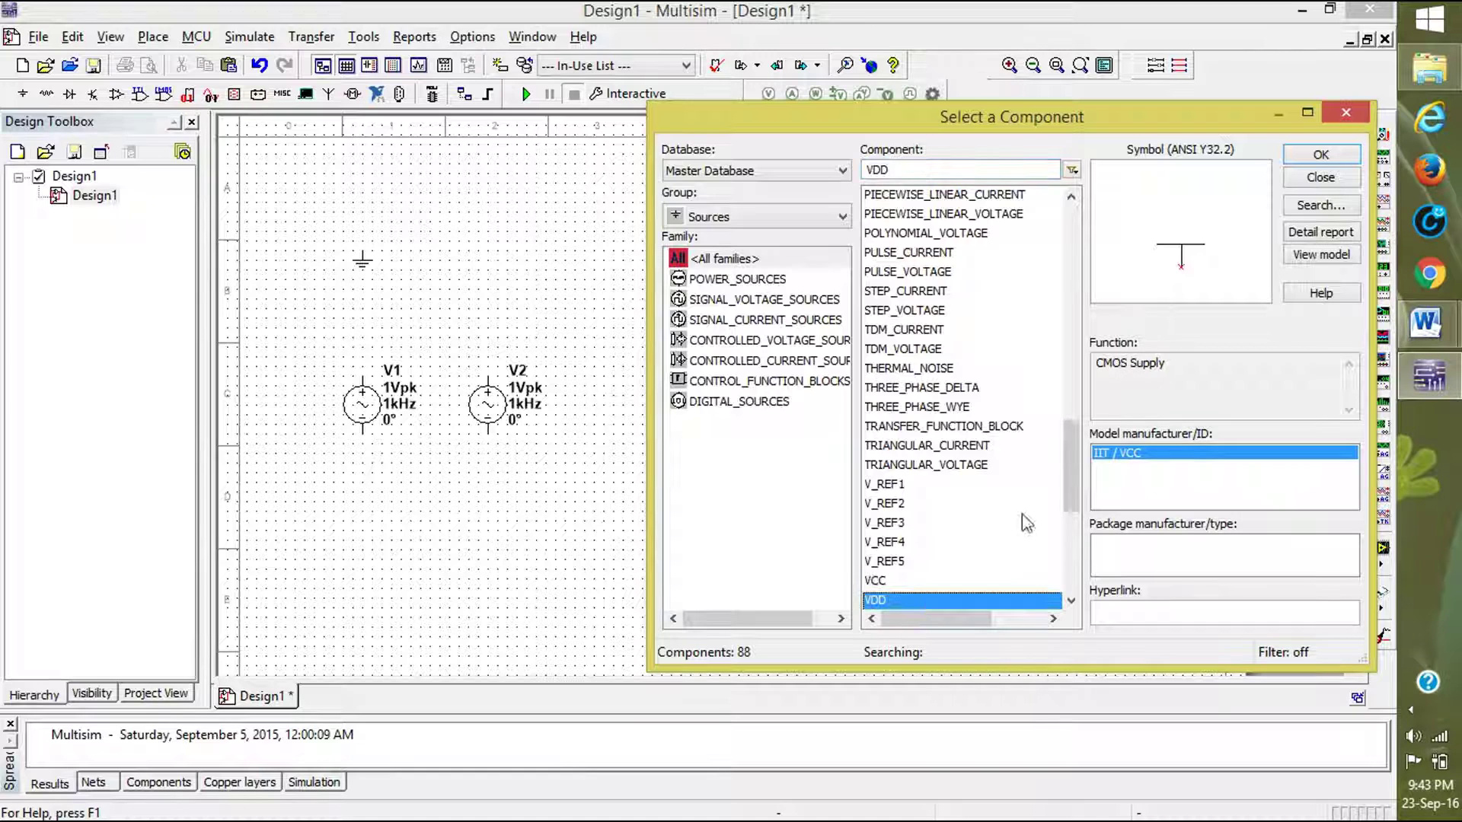
pyautogui.click(1320, 155)
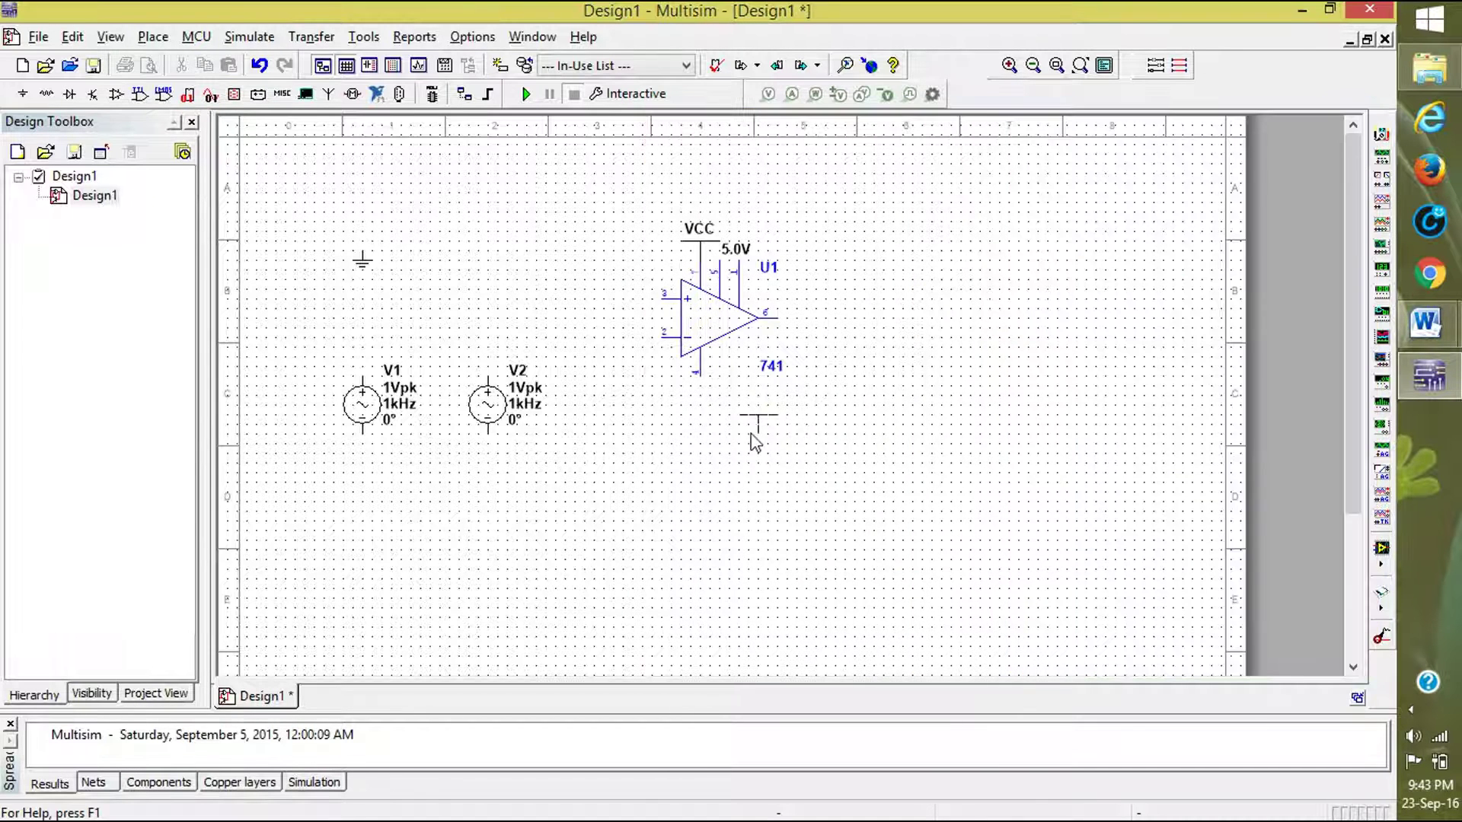
pyautogui.click(662, 392)
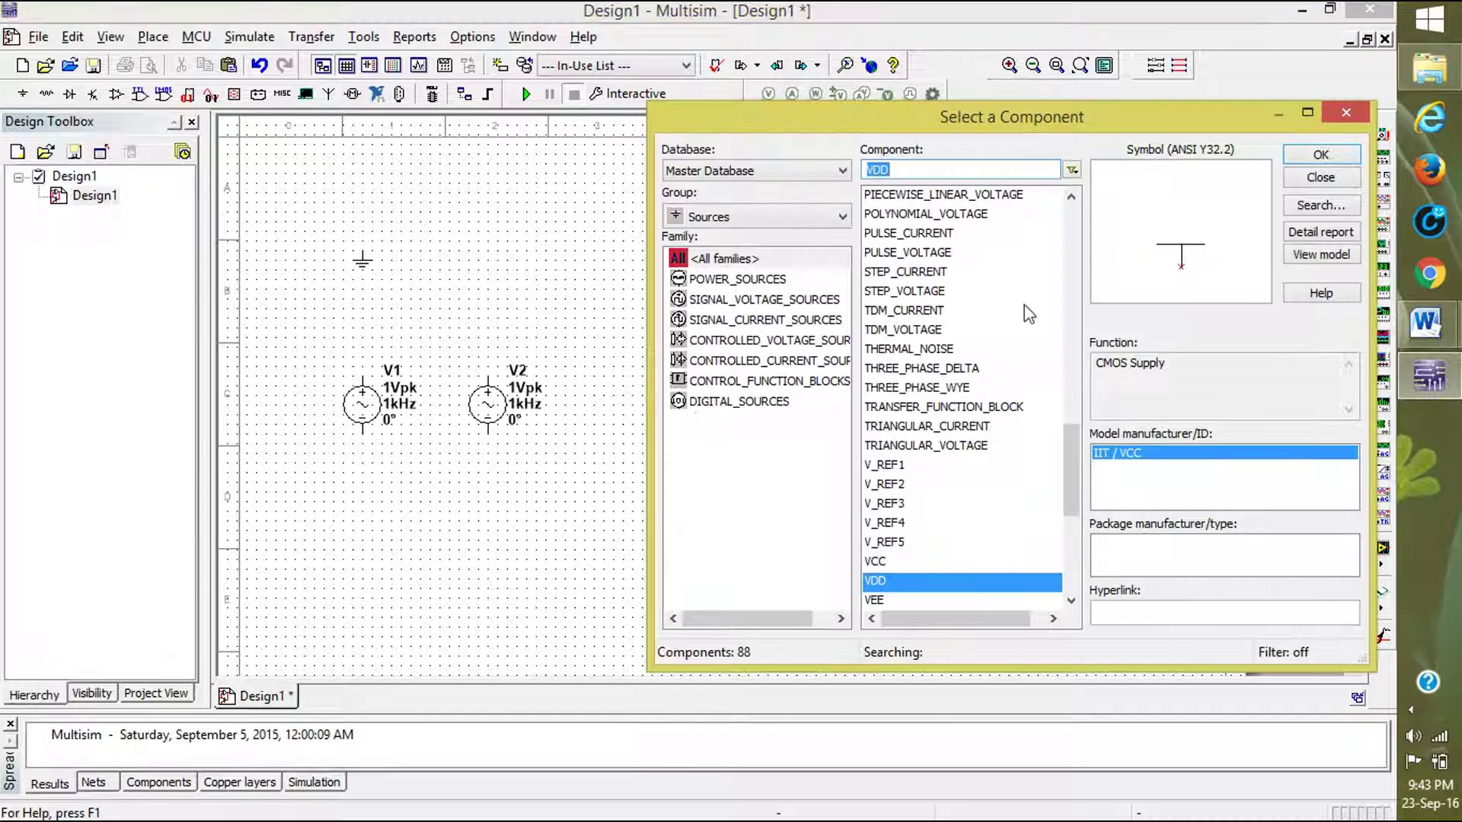
# Pick a 1 kΩ resistor from the Basic group's RESISTOR family and place R1 left of the op-amp.
pyautogui.click(766, 217)
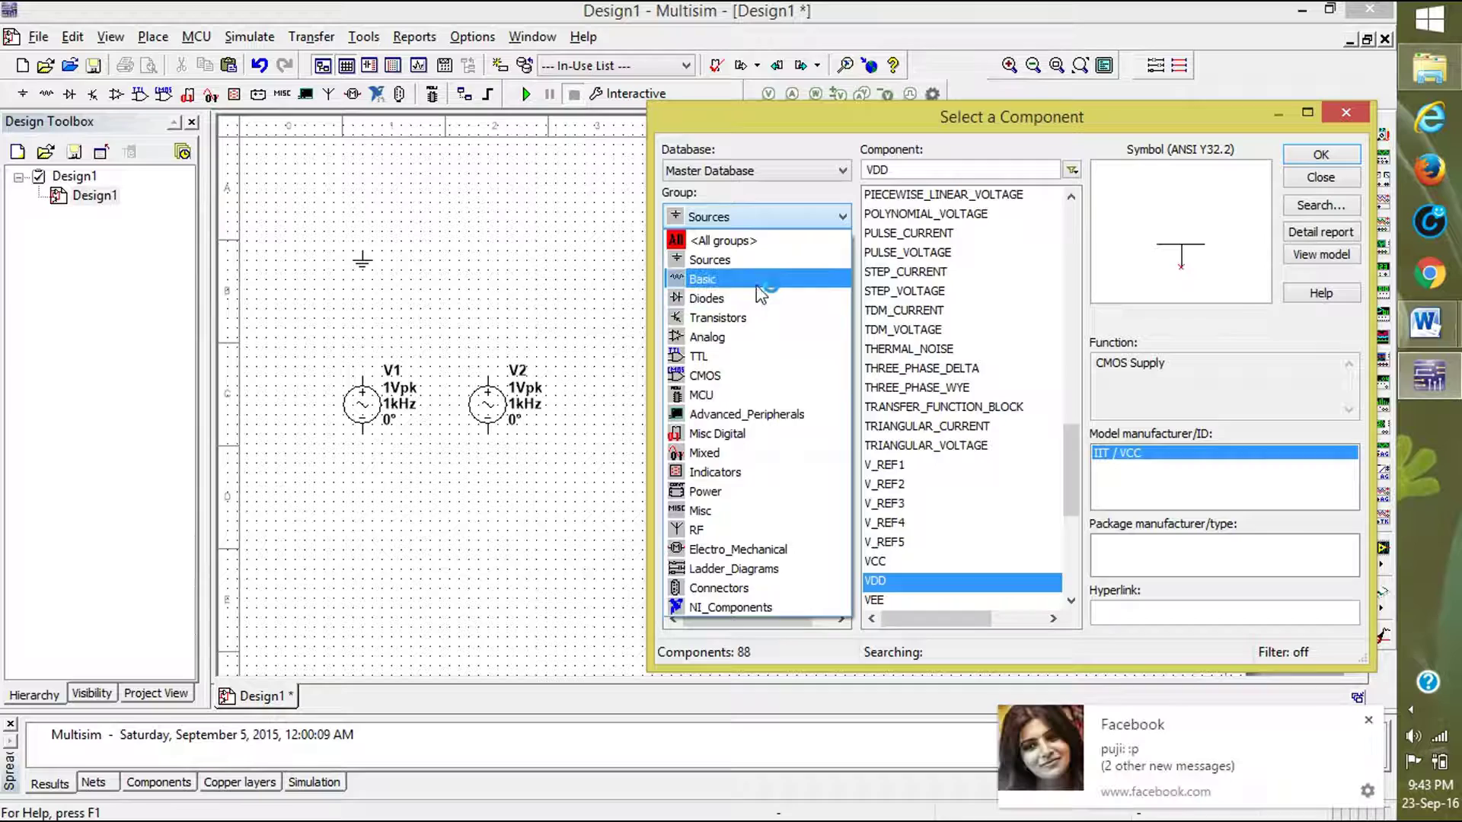
pyautogui.click(758, 279)
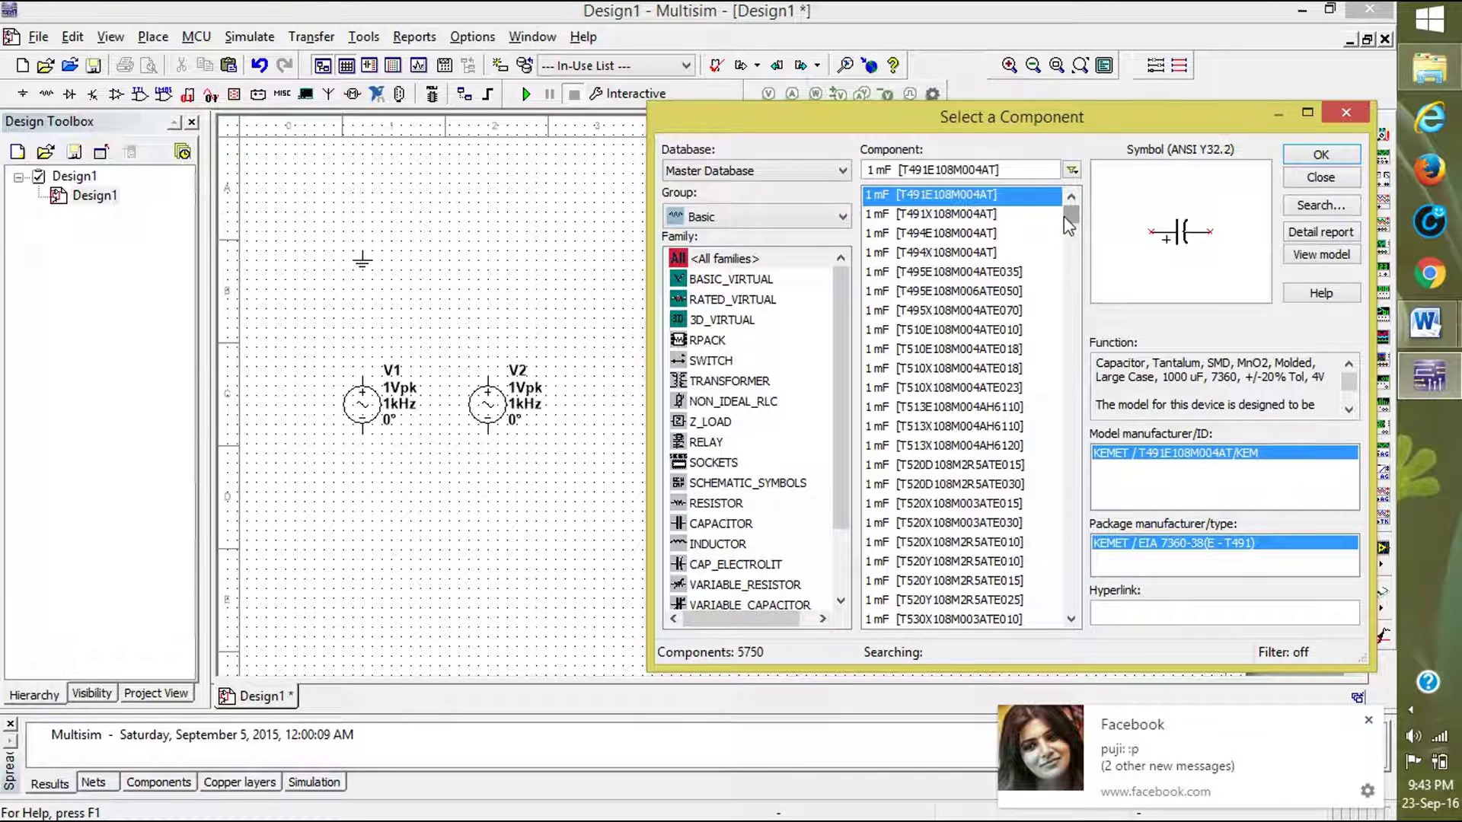
pyautogui.scroll(-15, 1059, 218)
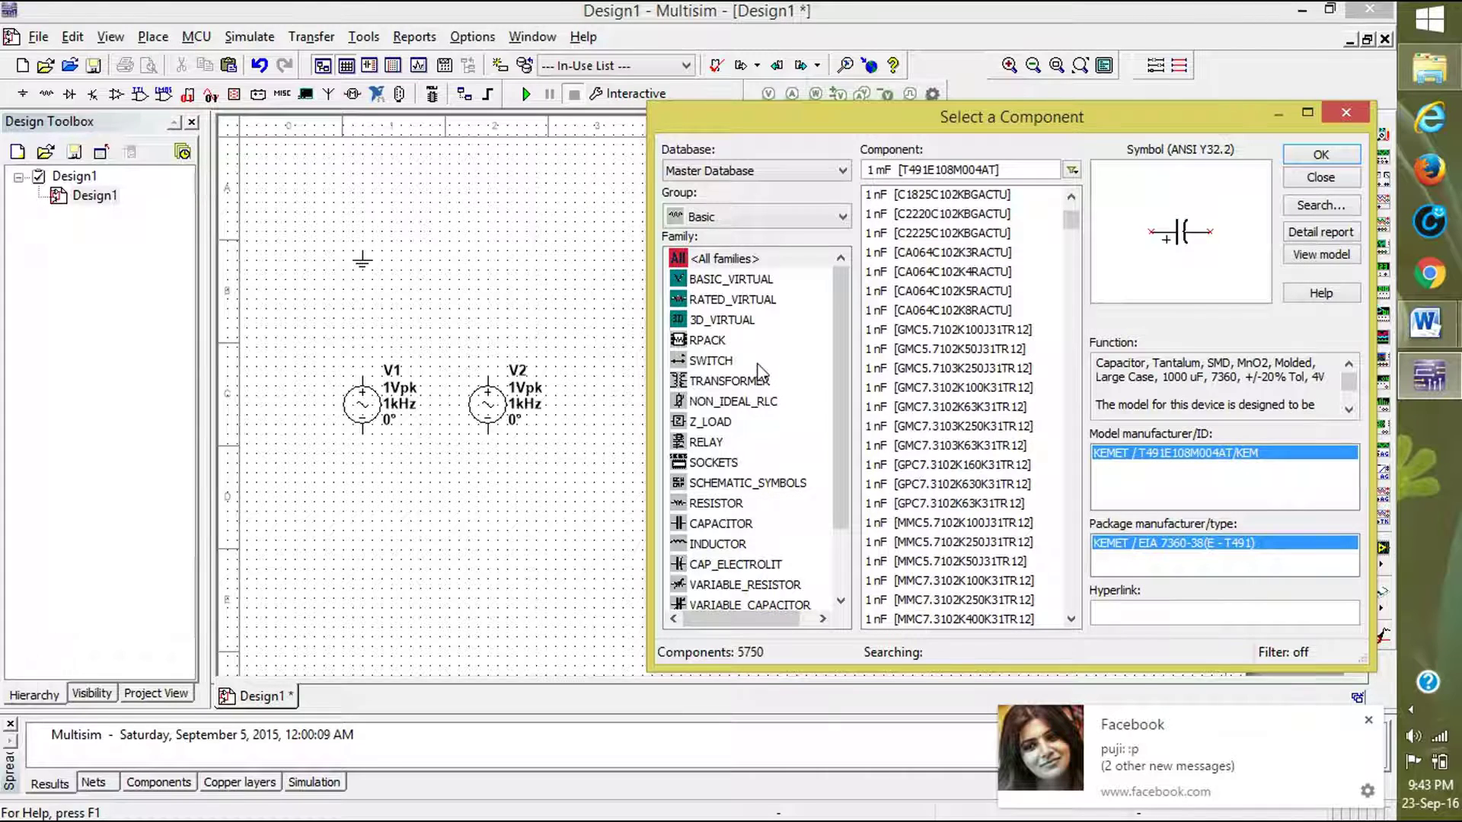
pyautogui.click(744, 502)
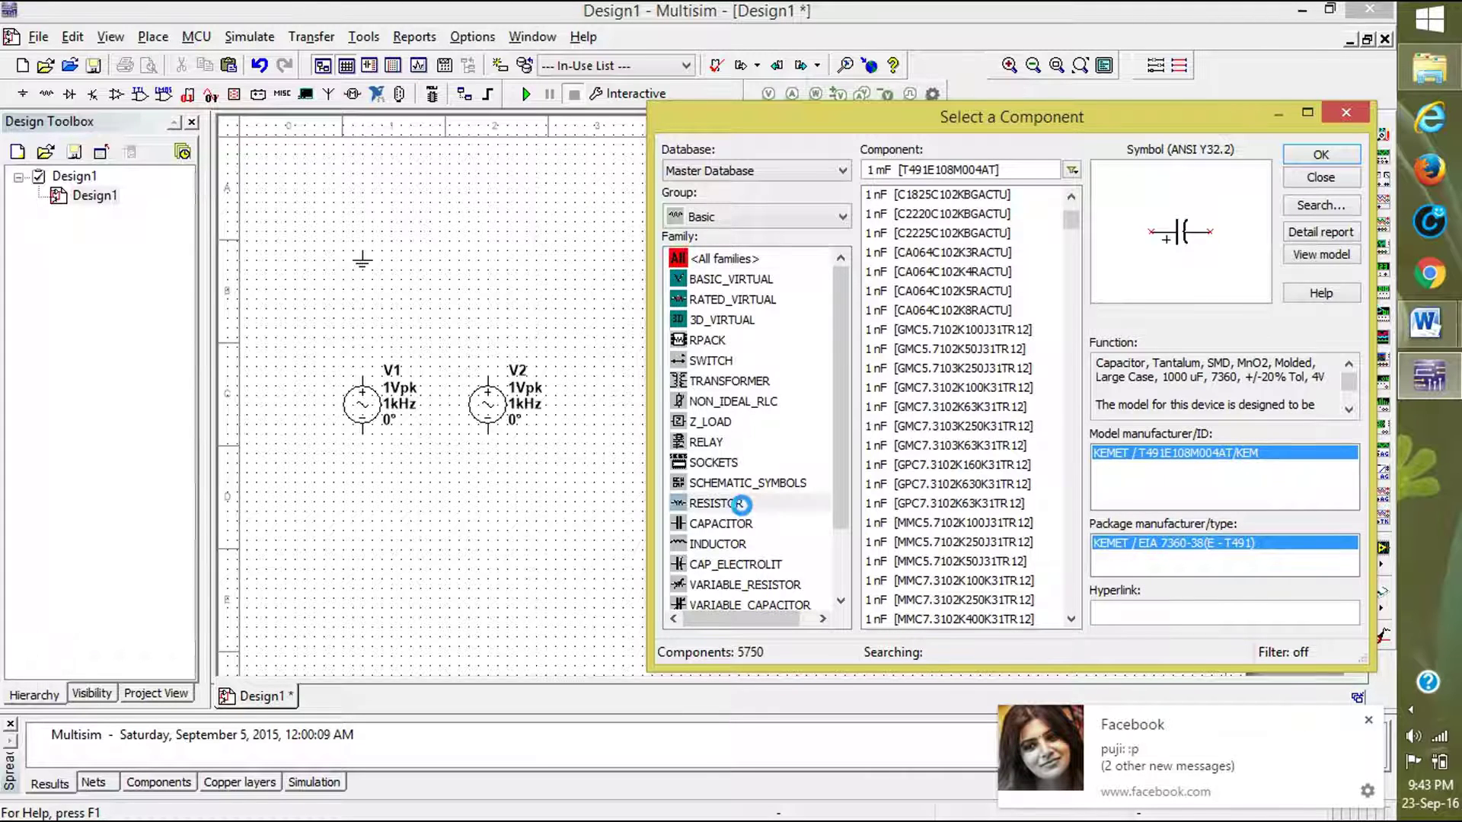
pyautogui.click(1368, 720)
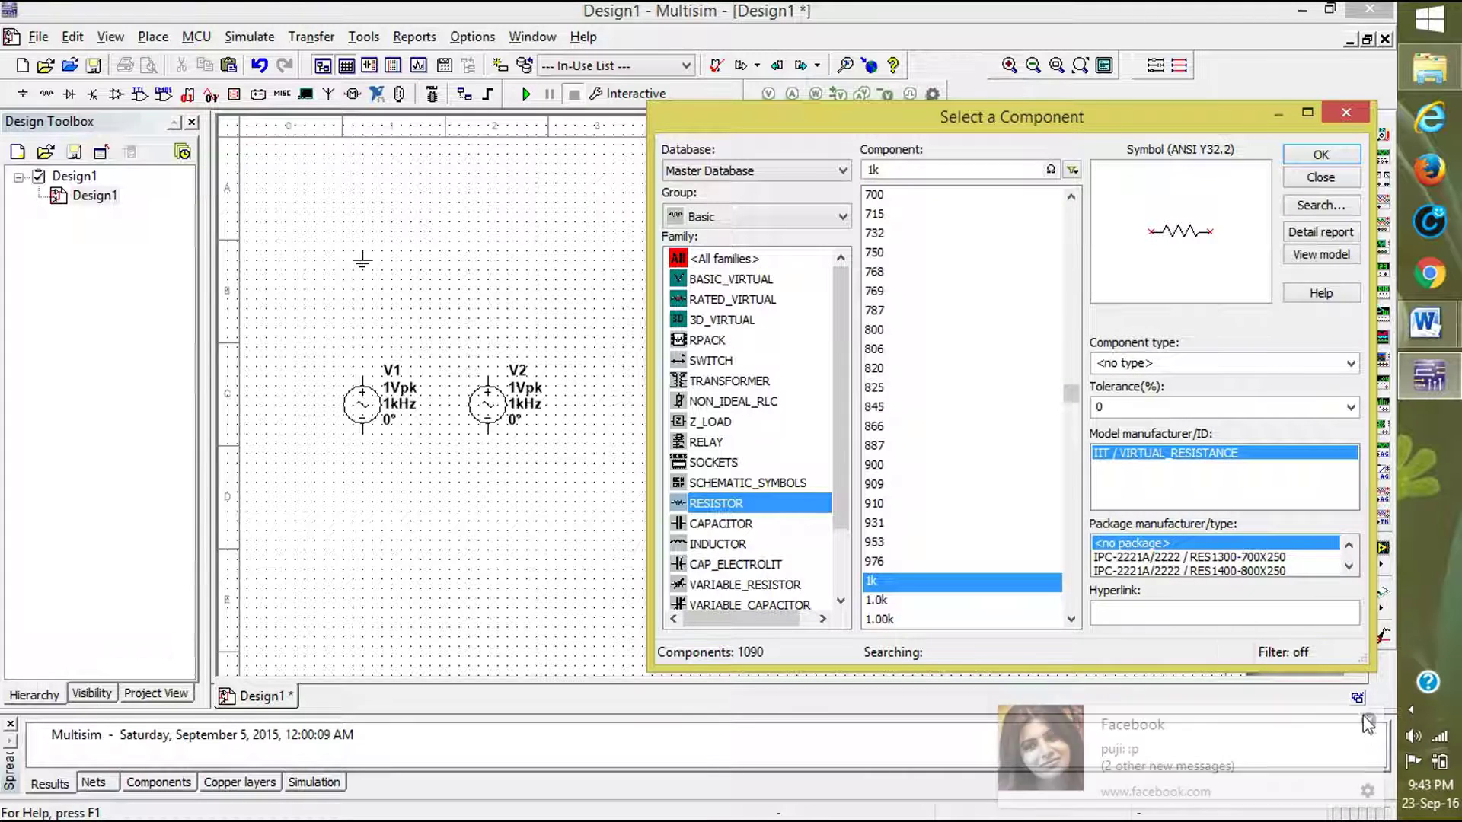
pyautogui.click(1321, 154)
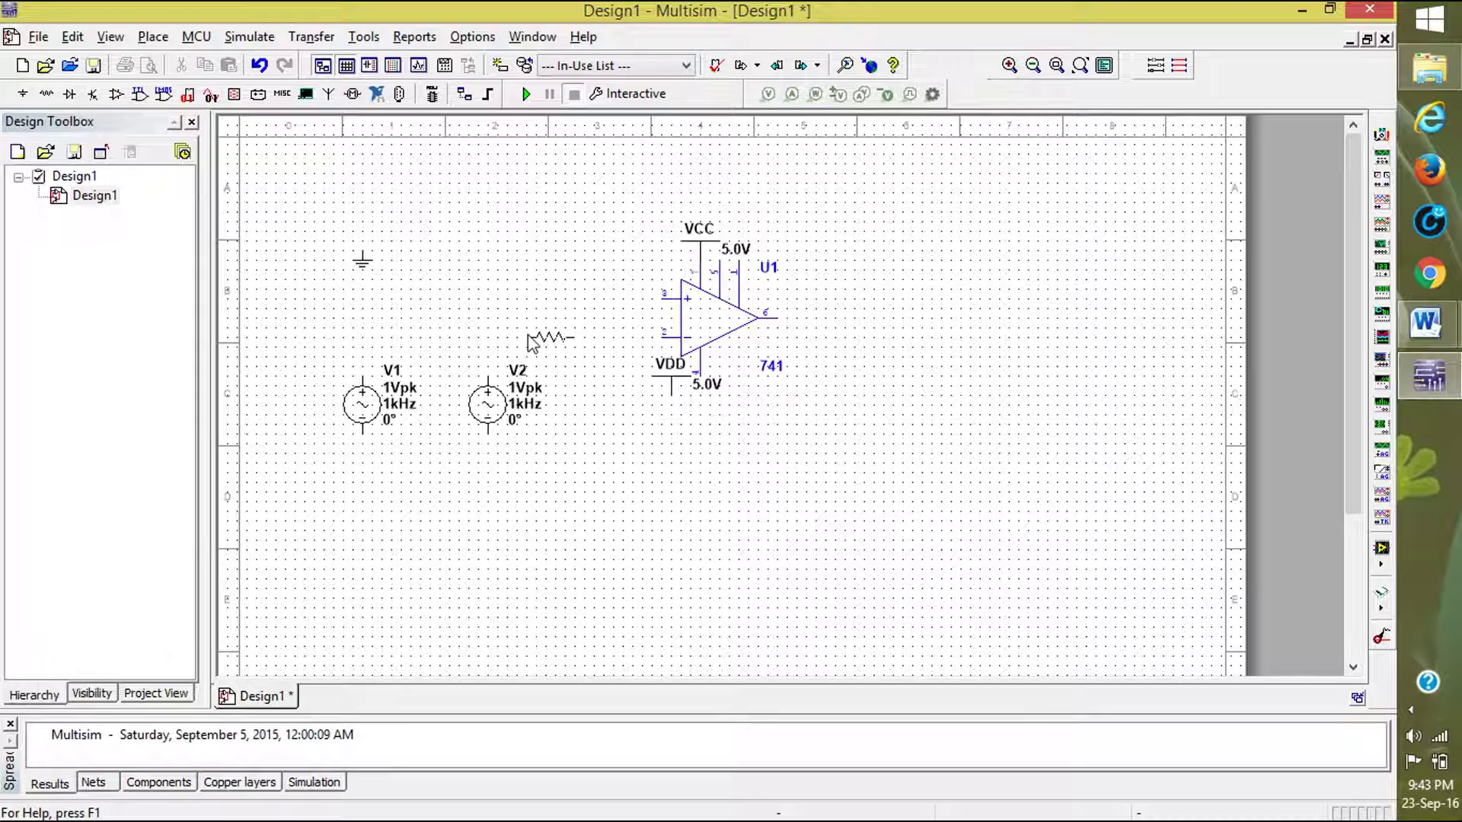
pyautogui.click(532, 347)
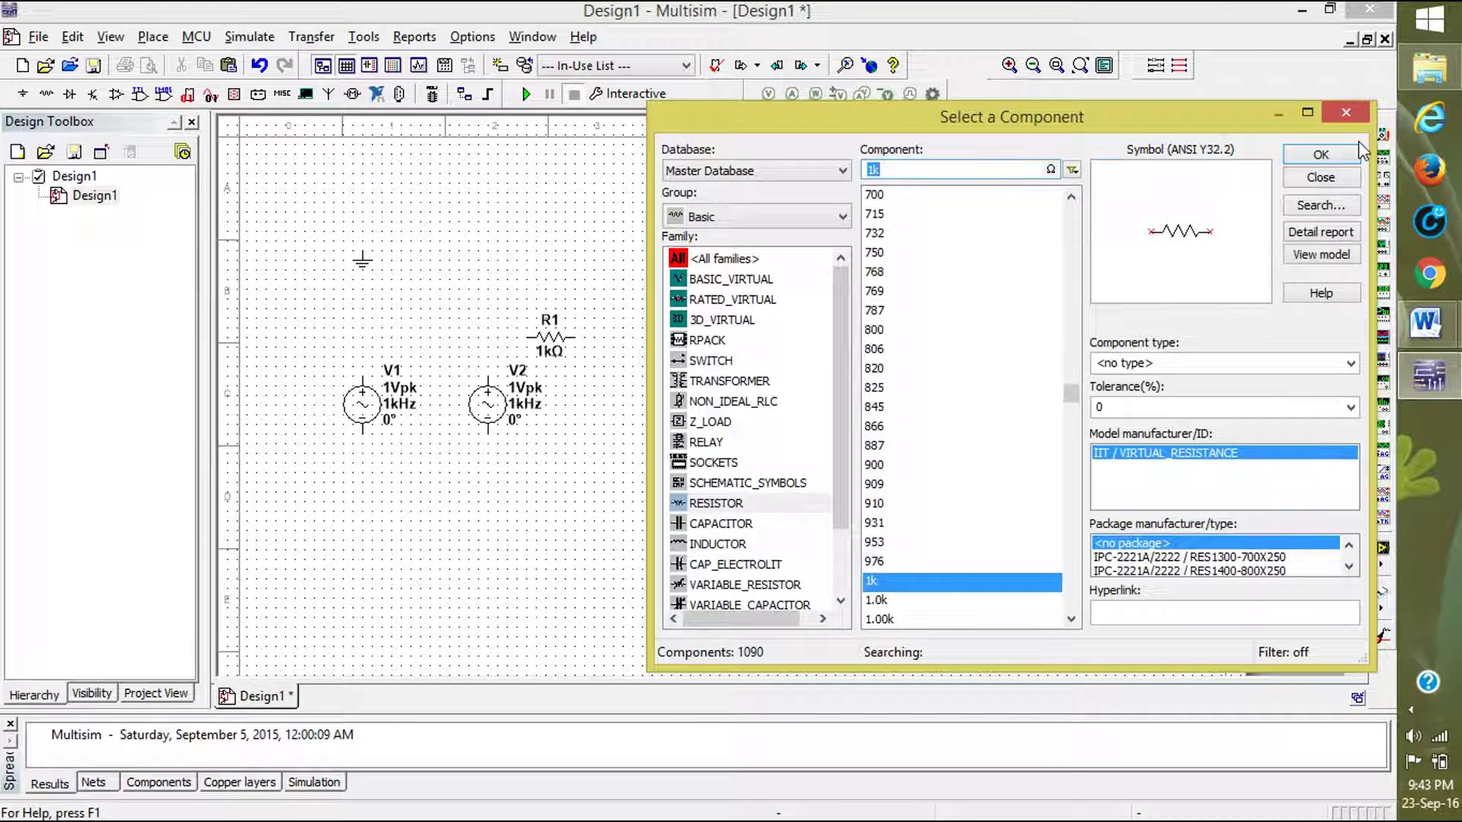
# Place three more 1 kΩ resistors: R2 above V1, R3 rotated below the op-amp, R4 above R1.
pyautogui.click(1321, 154)
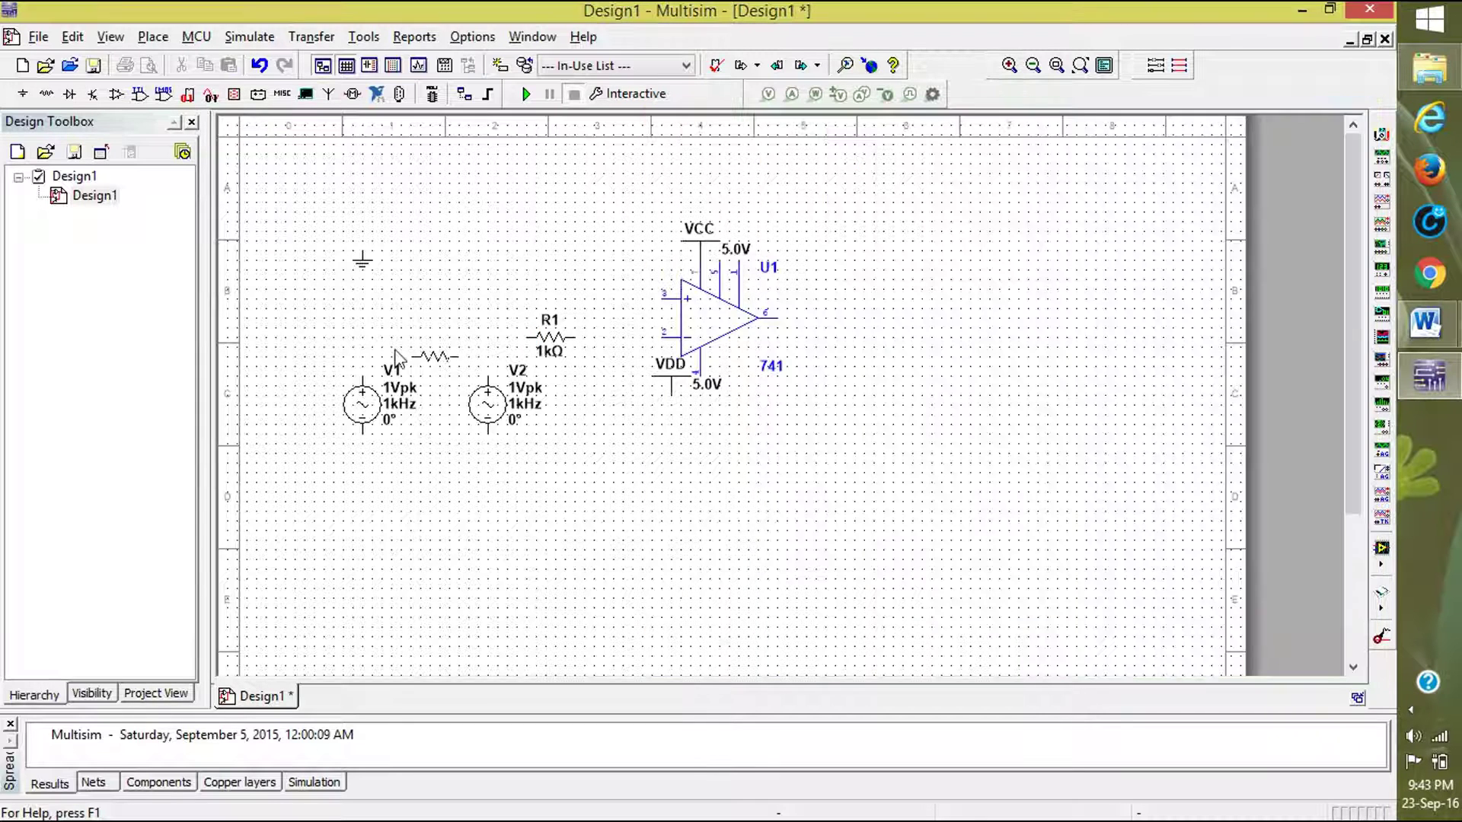
pyautogui.click(447, 334)
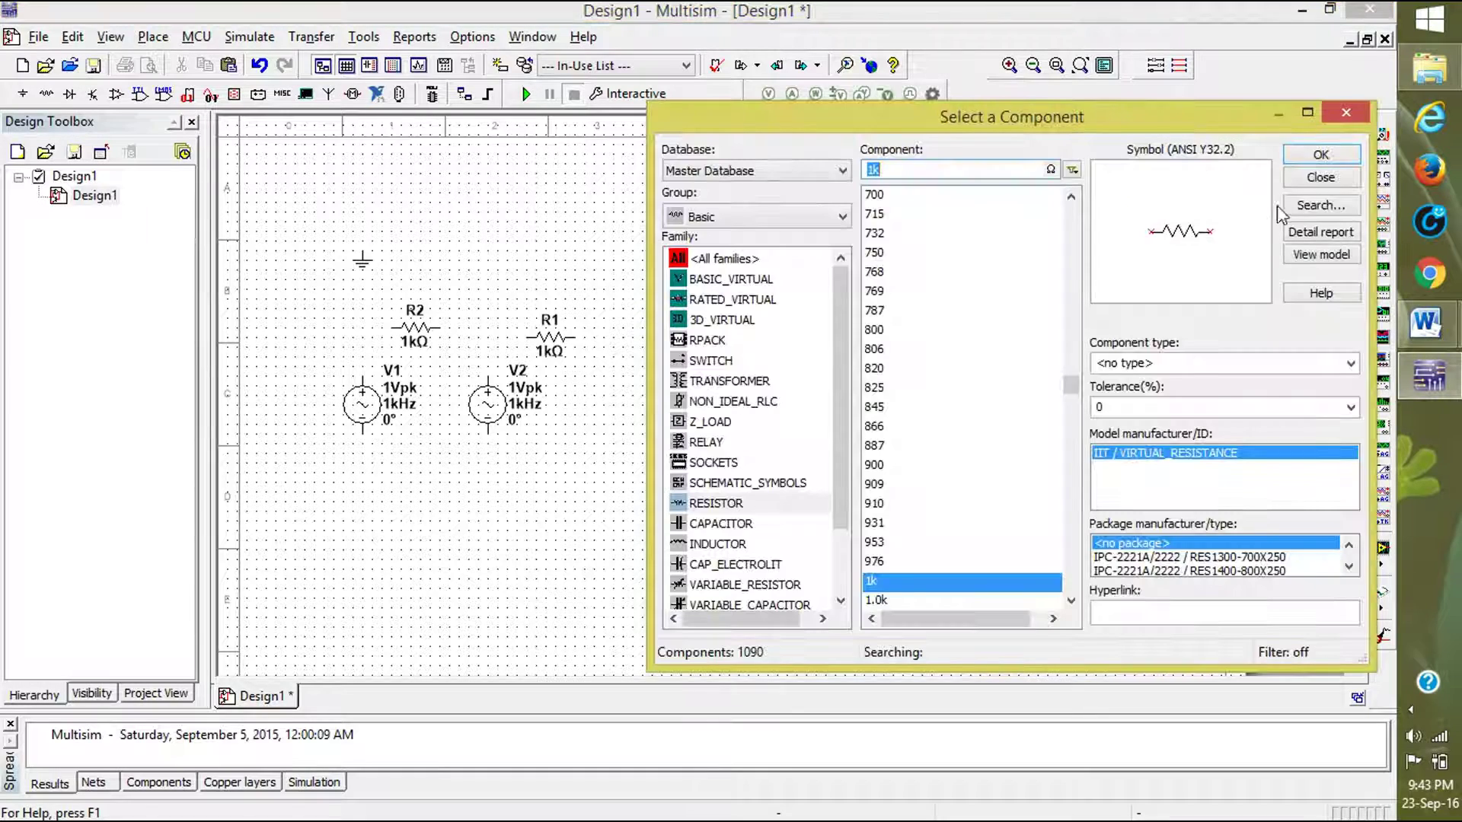
pyautogui.click(1296, 156)
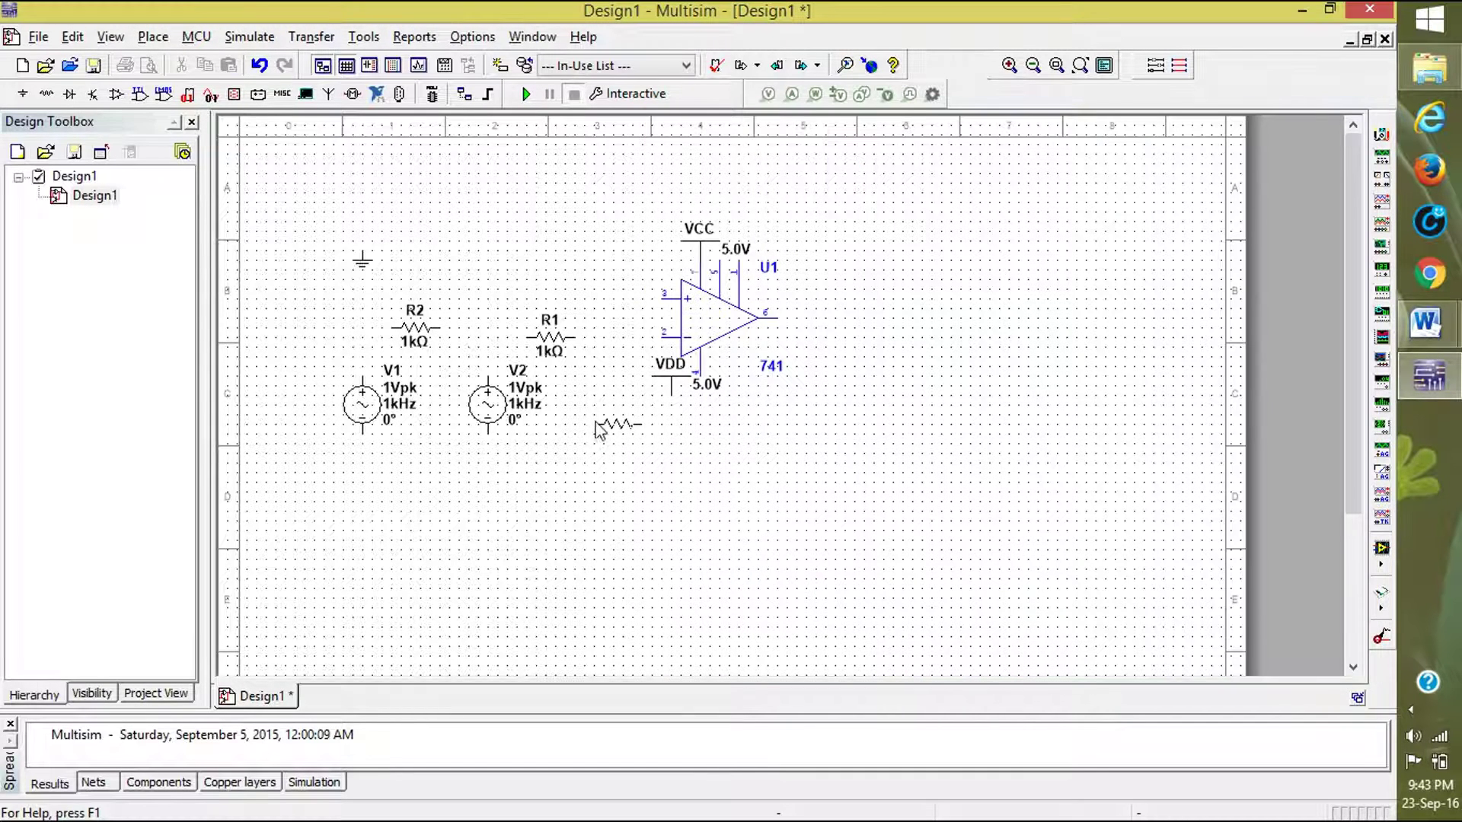
pyautogui.hotkey('ctrl', 'r')
pyautogui.click(678, 450)
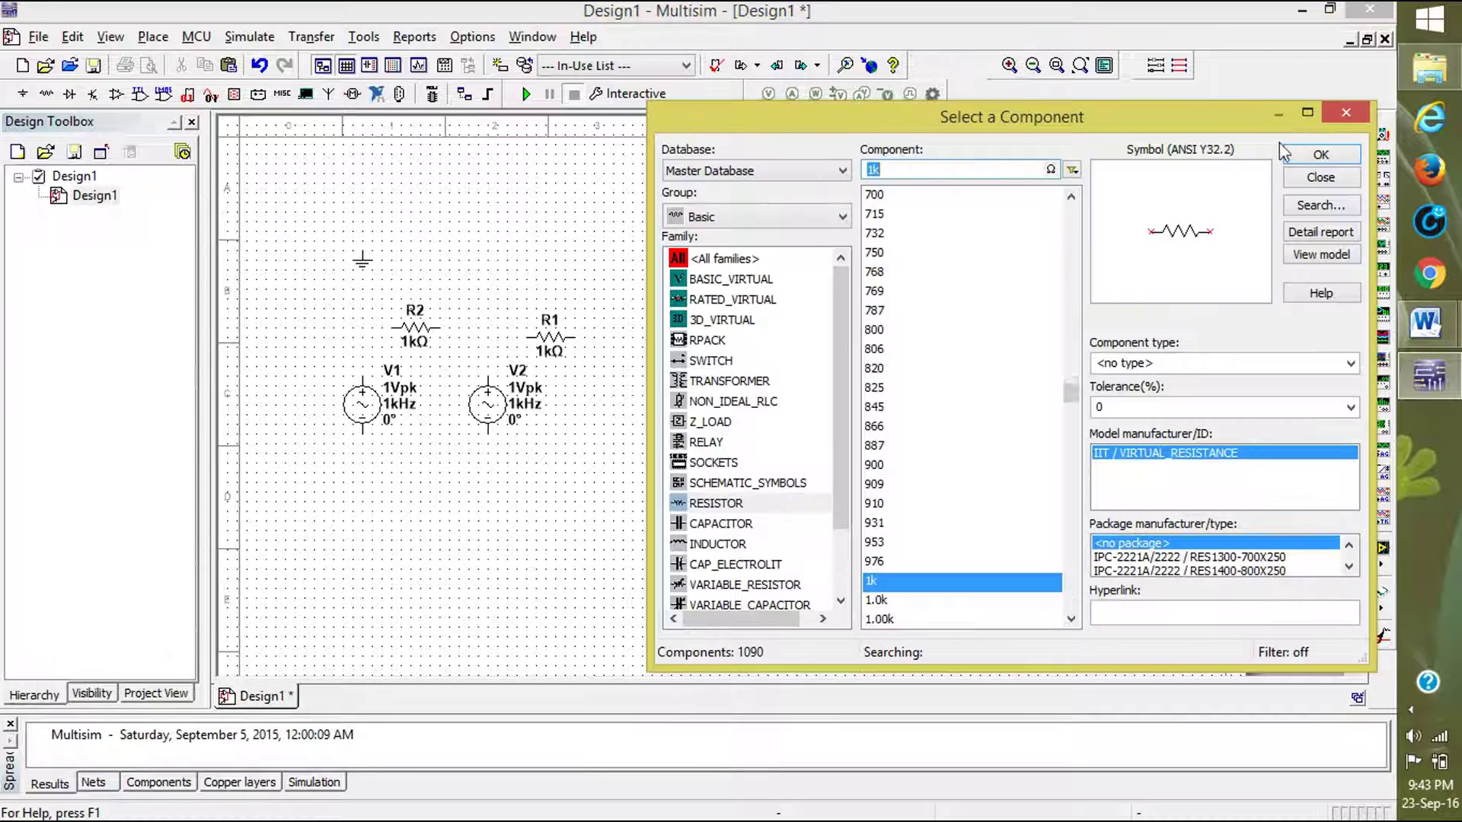
pyautogui.click(1321, 155)
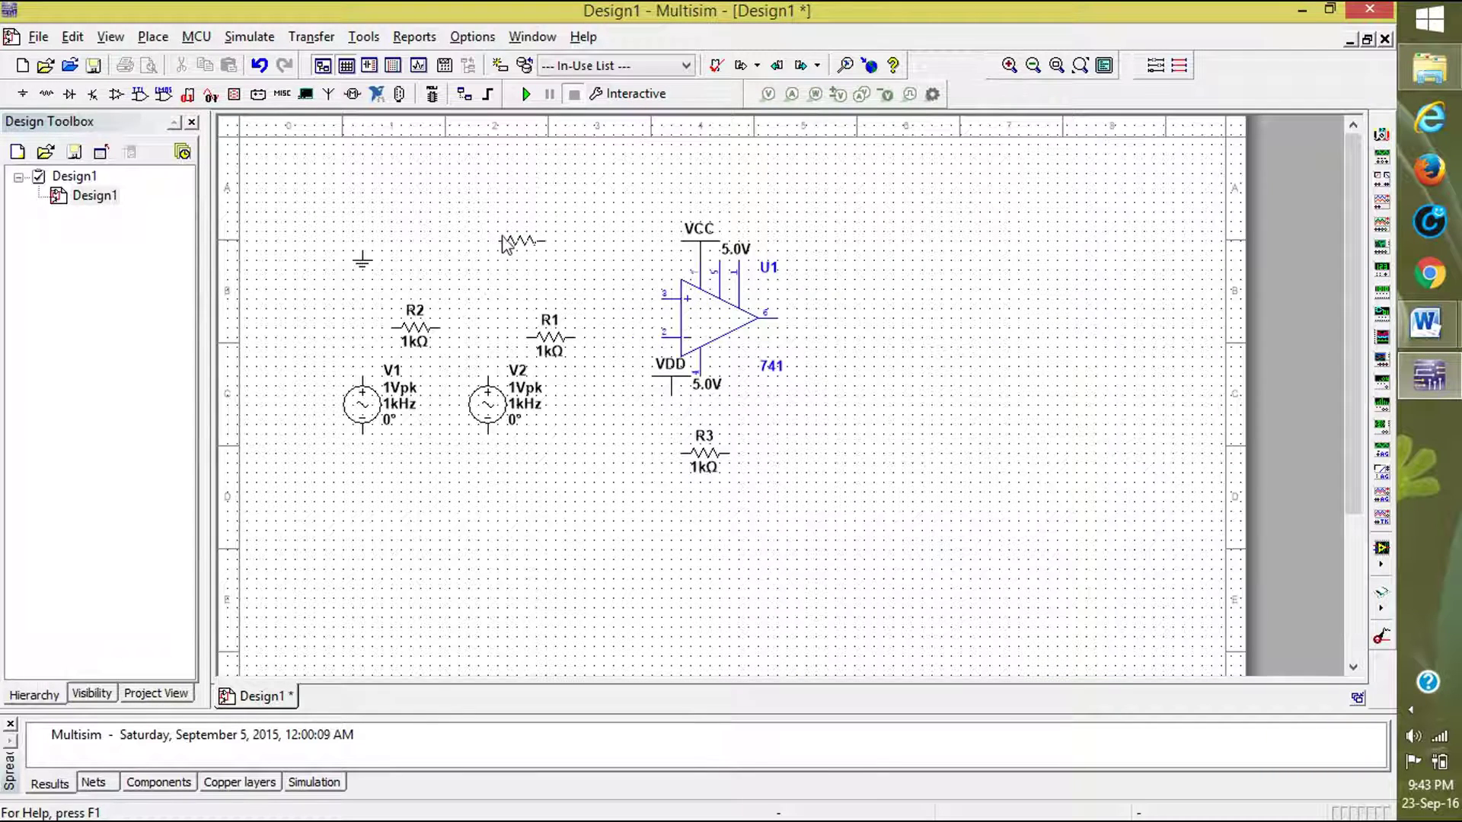
pyautogui.click(500, 236)
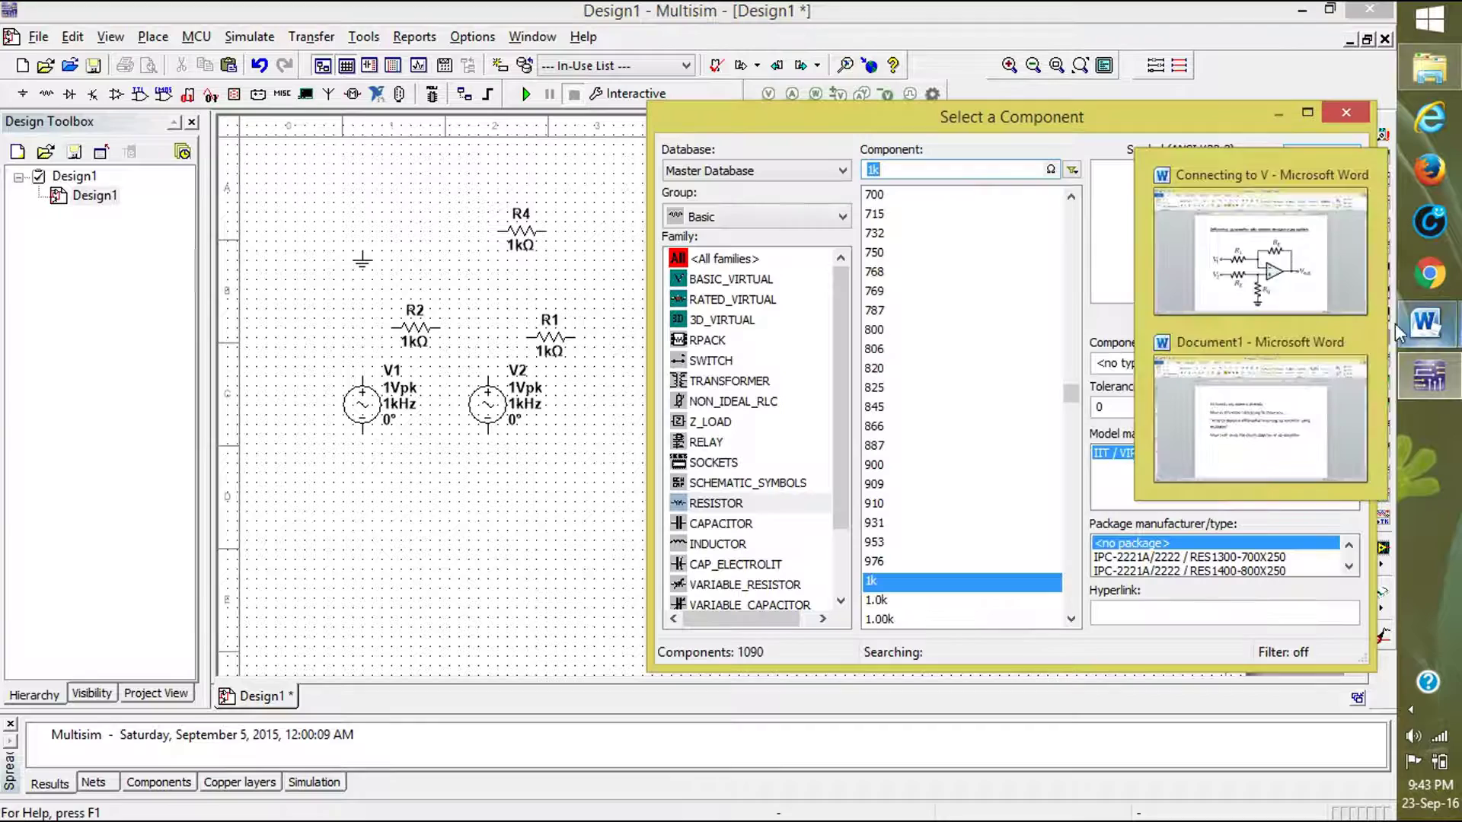
pyautogui.click(1322, 183)
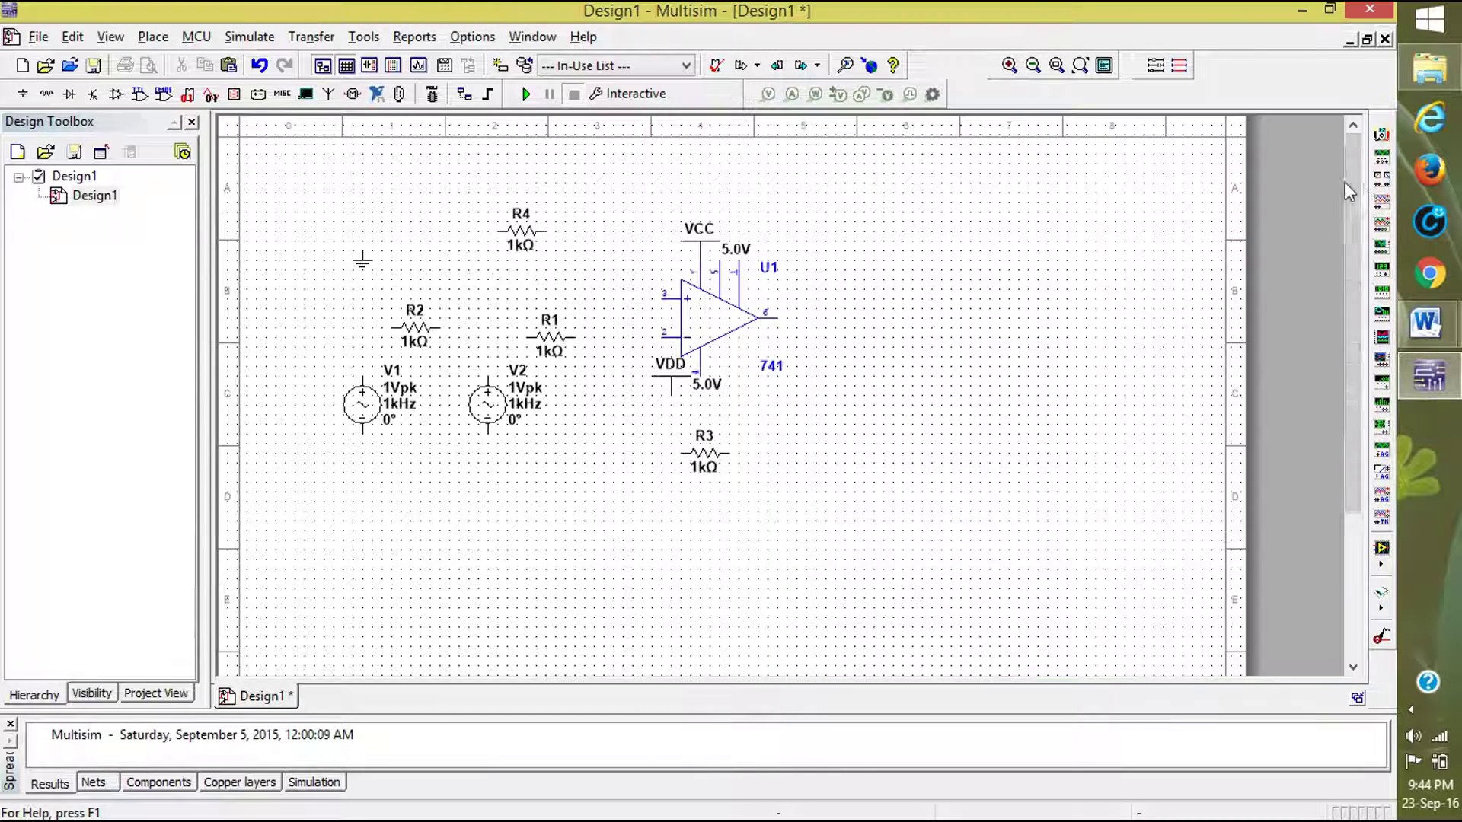
pyautogui.moveTo(1444, 318)
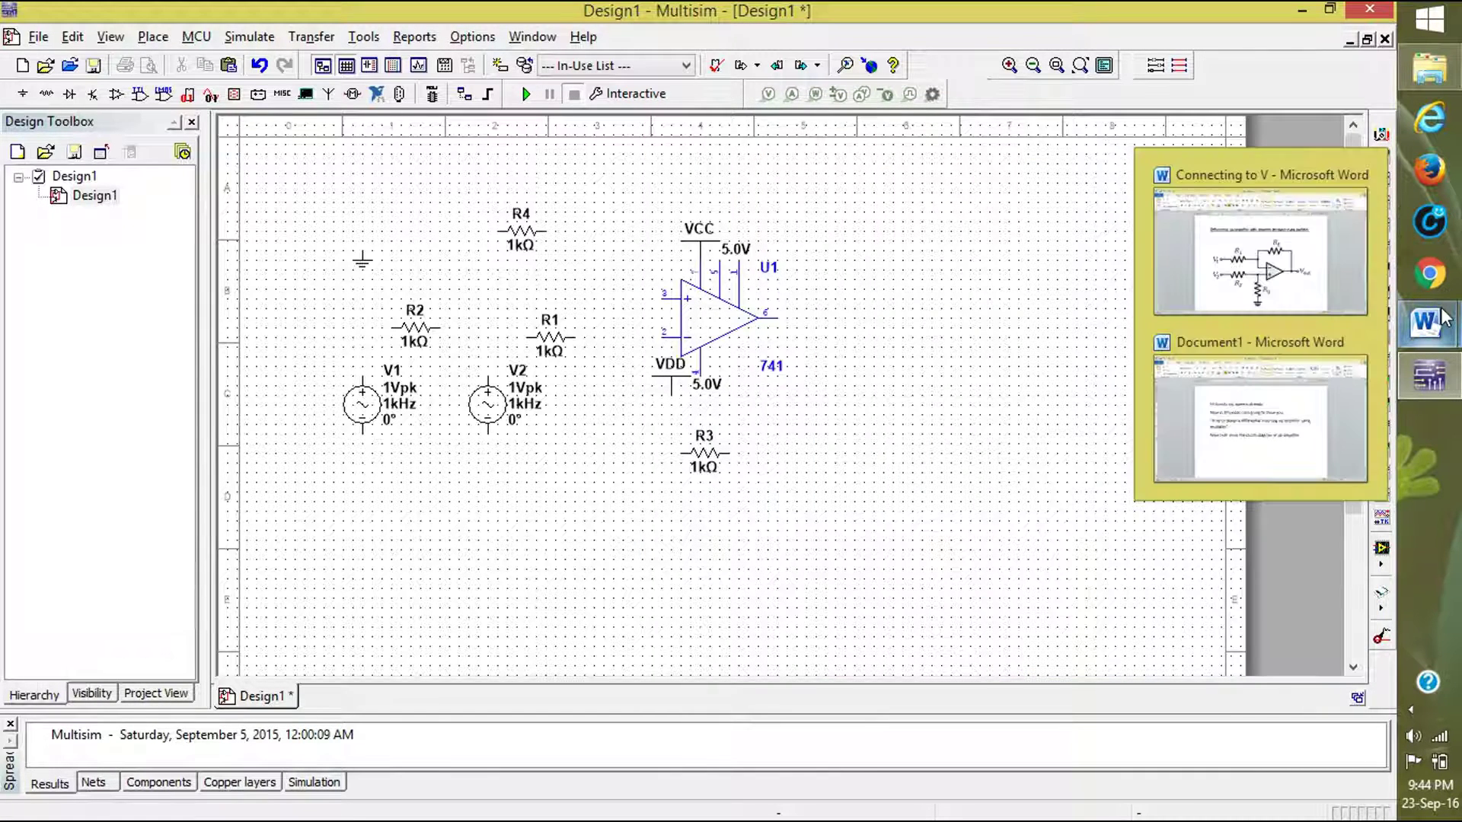
pyautogui.click(1334, 268)
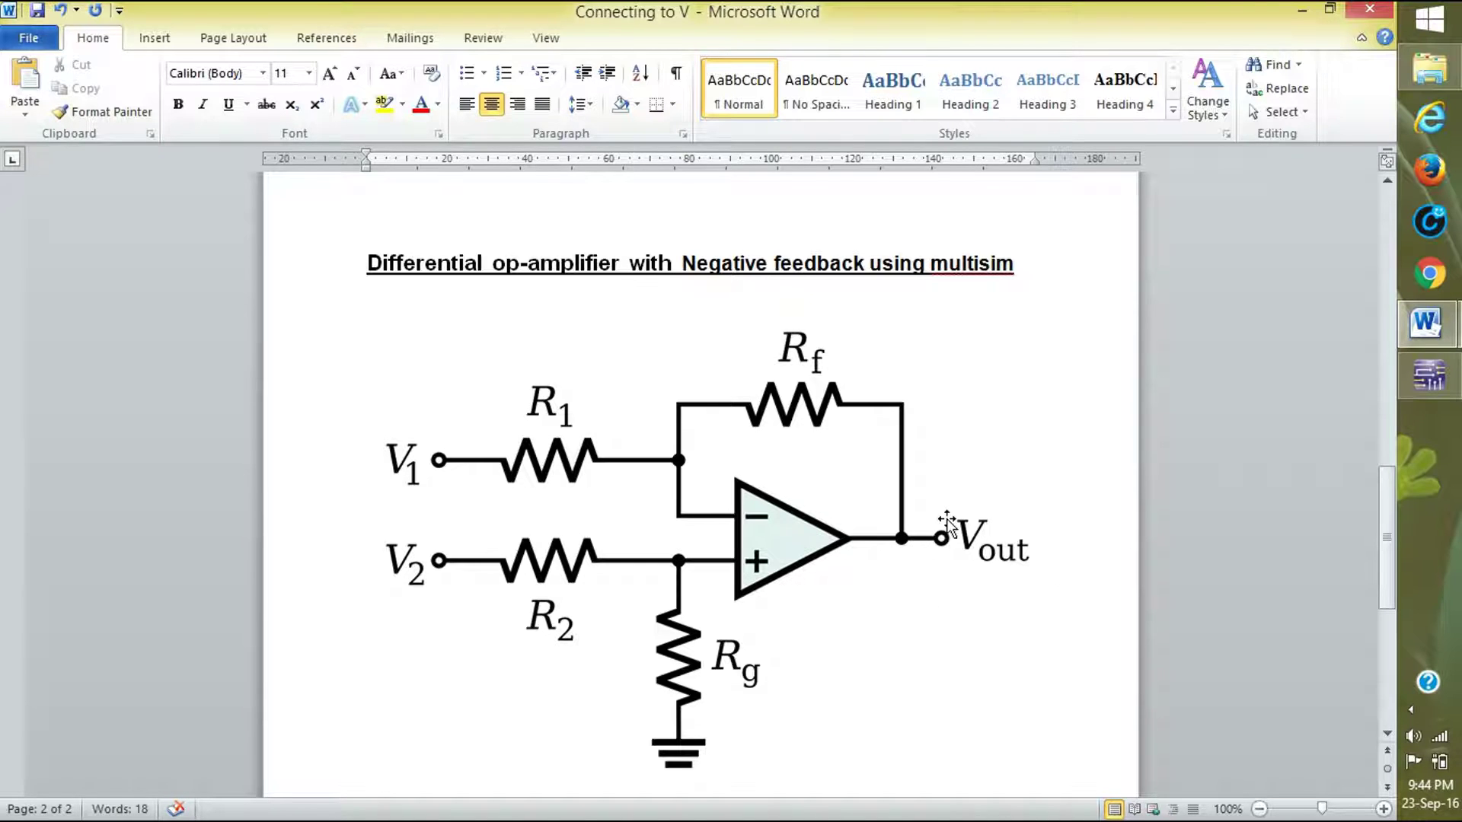
pyautogui.hotkey('alt', 'Tab')
pyautogui.hotkey('alt', 'Tab')
pyautogui.hotkey('alt', 'Tab')
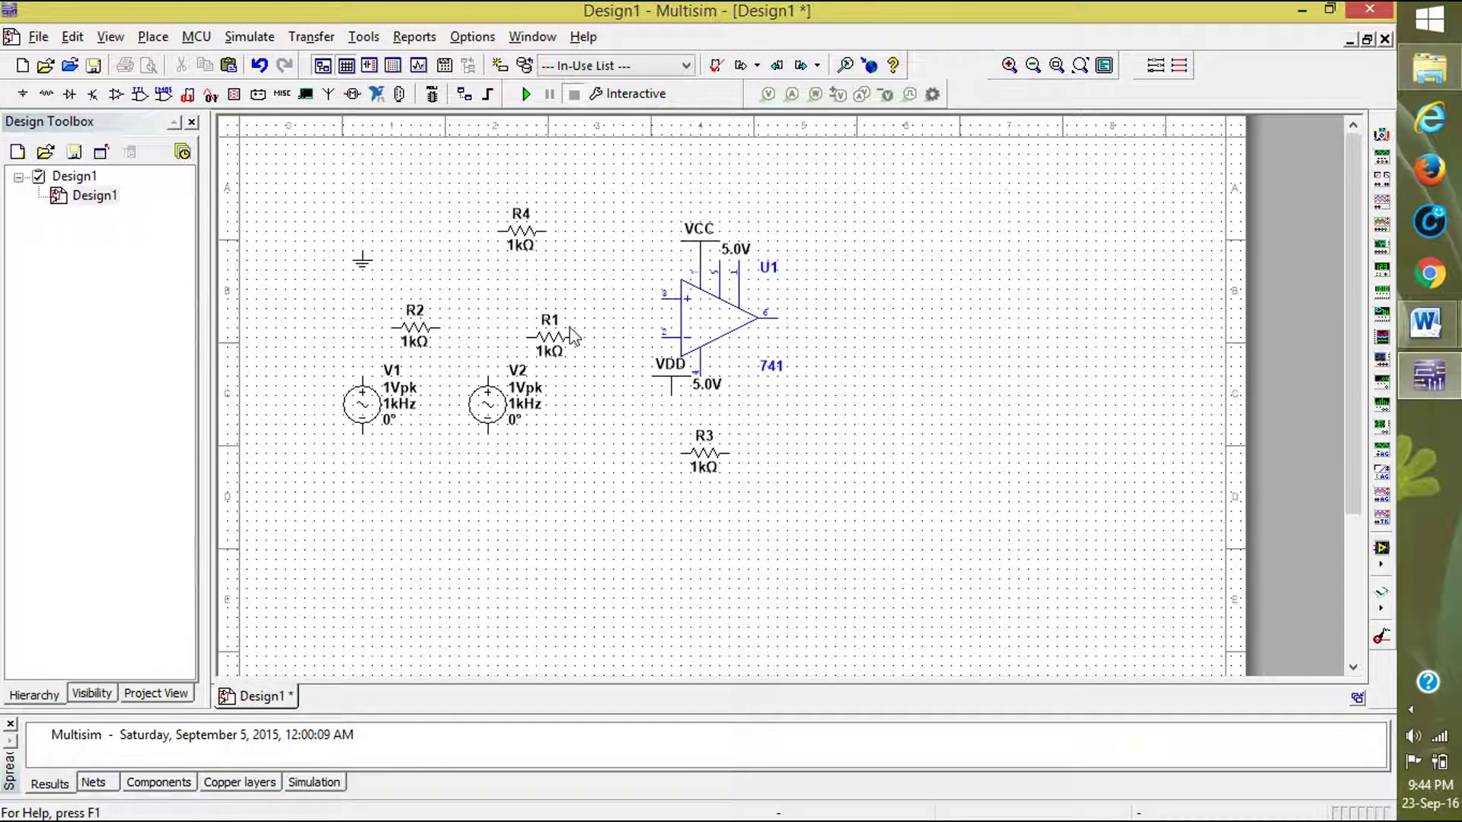
# Wire R1 to U1's inverting input and route R3 as feedback from U1's output to that input.
pyautogui.click(660, 336)
pyautogui.click(706, 455)
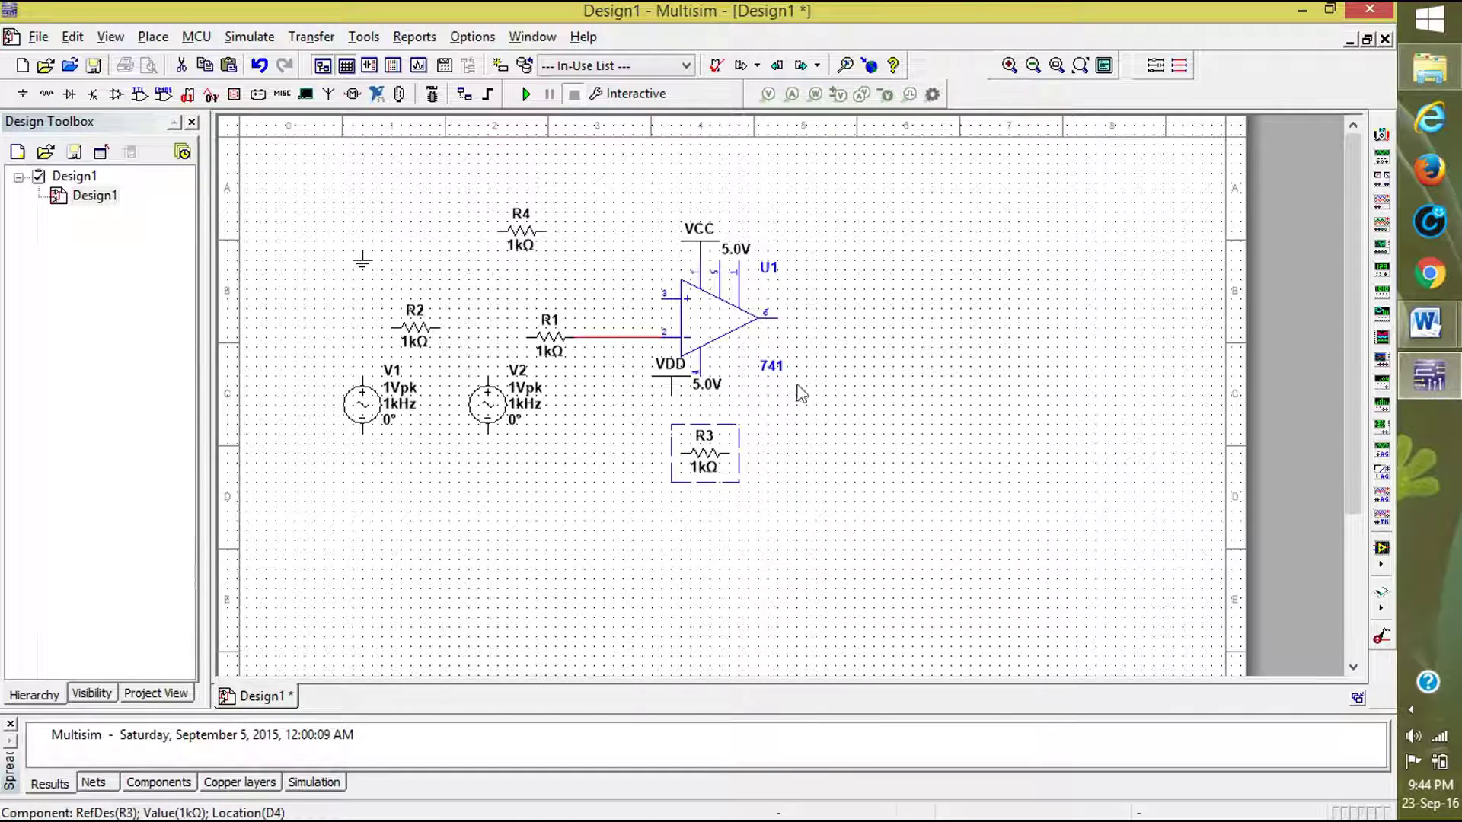
pyautogui.click(778, 320)
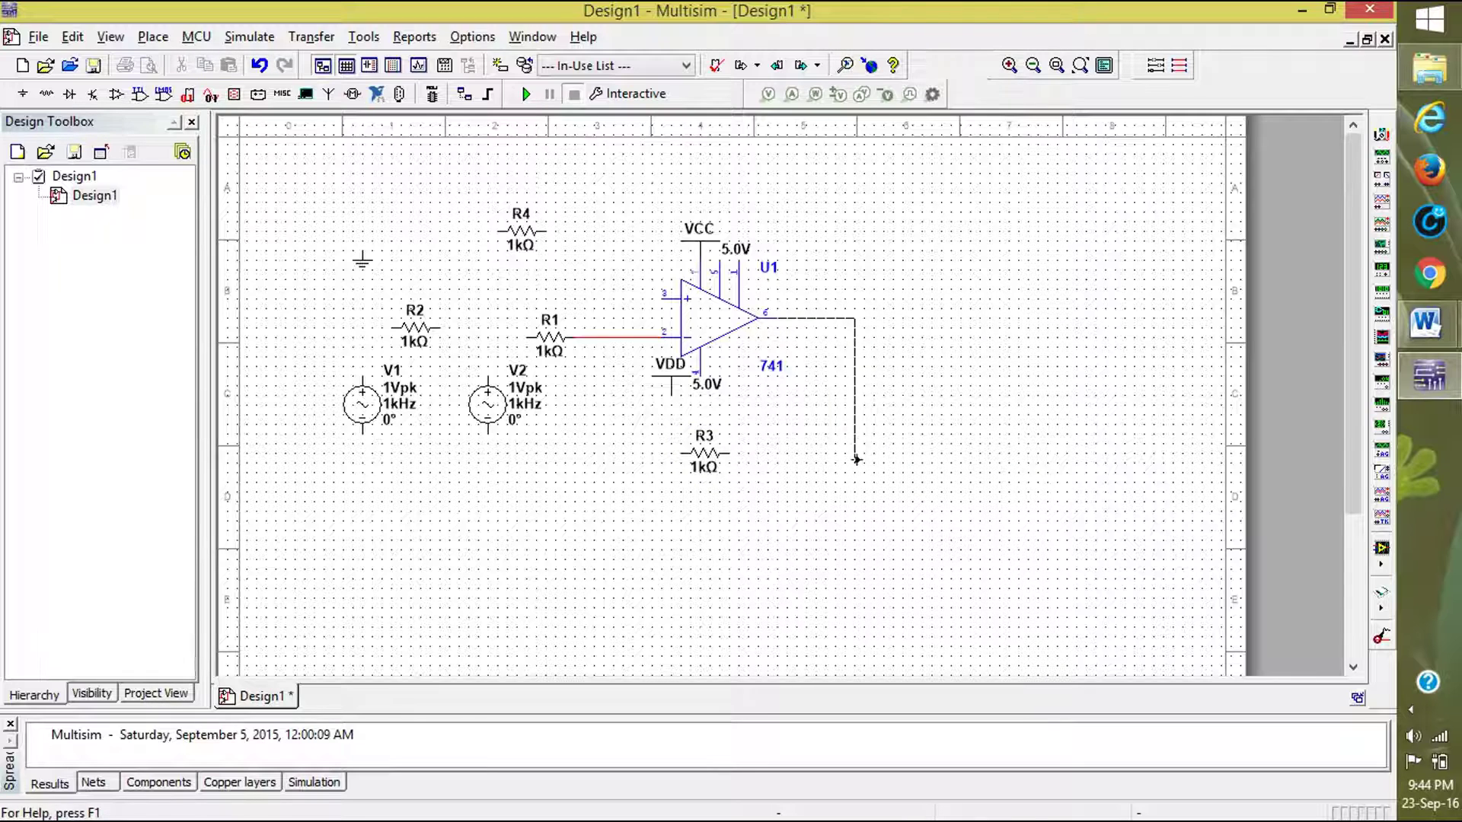
pyautogui.click(853, 453)
pyautogui.click(730, 453)
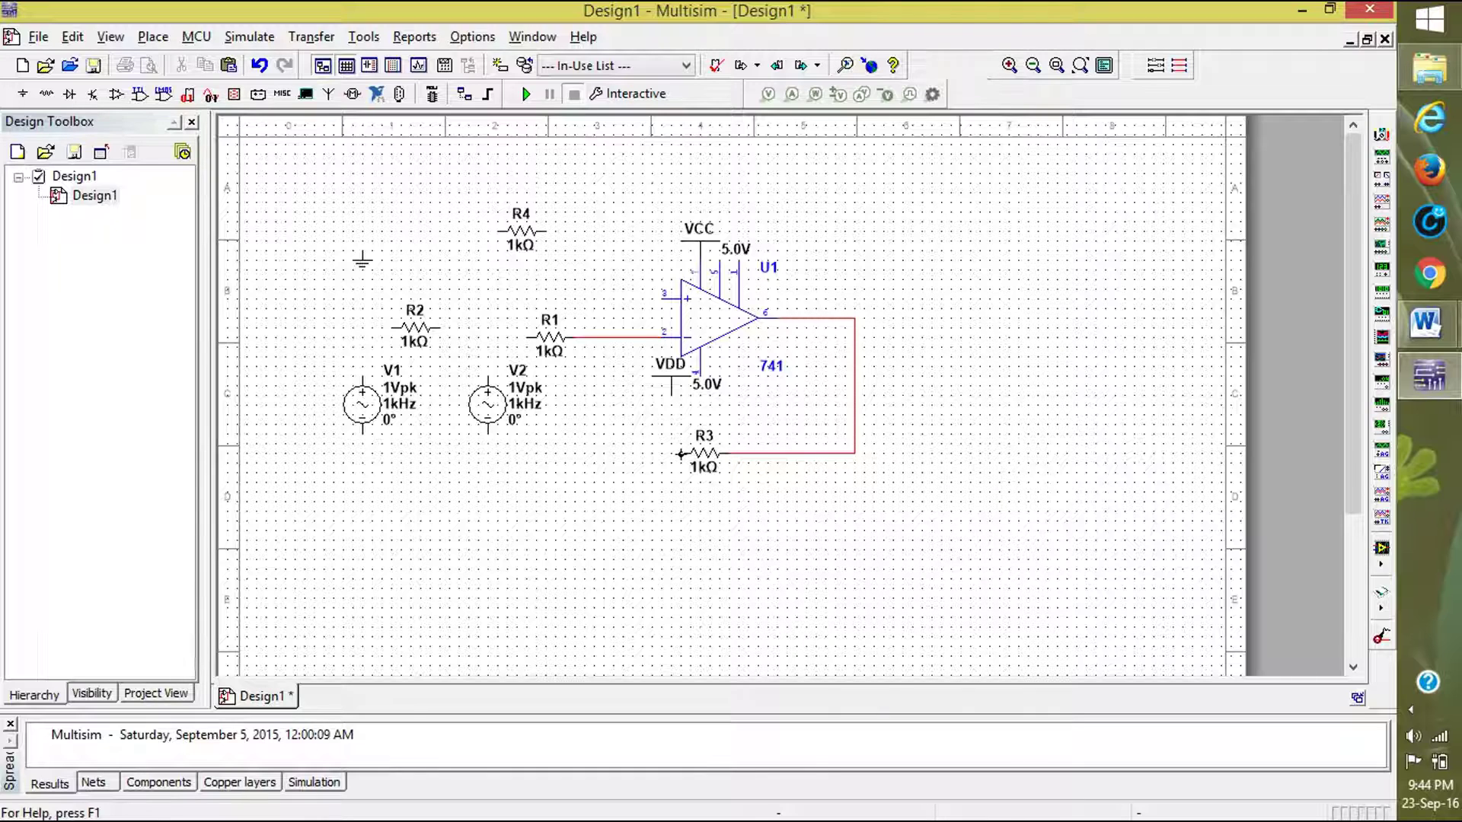
pyautogui.click(681, 454)
pyautogui.click(613, 338)
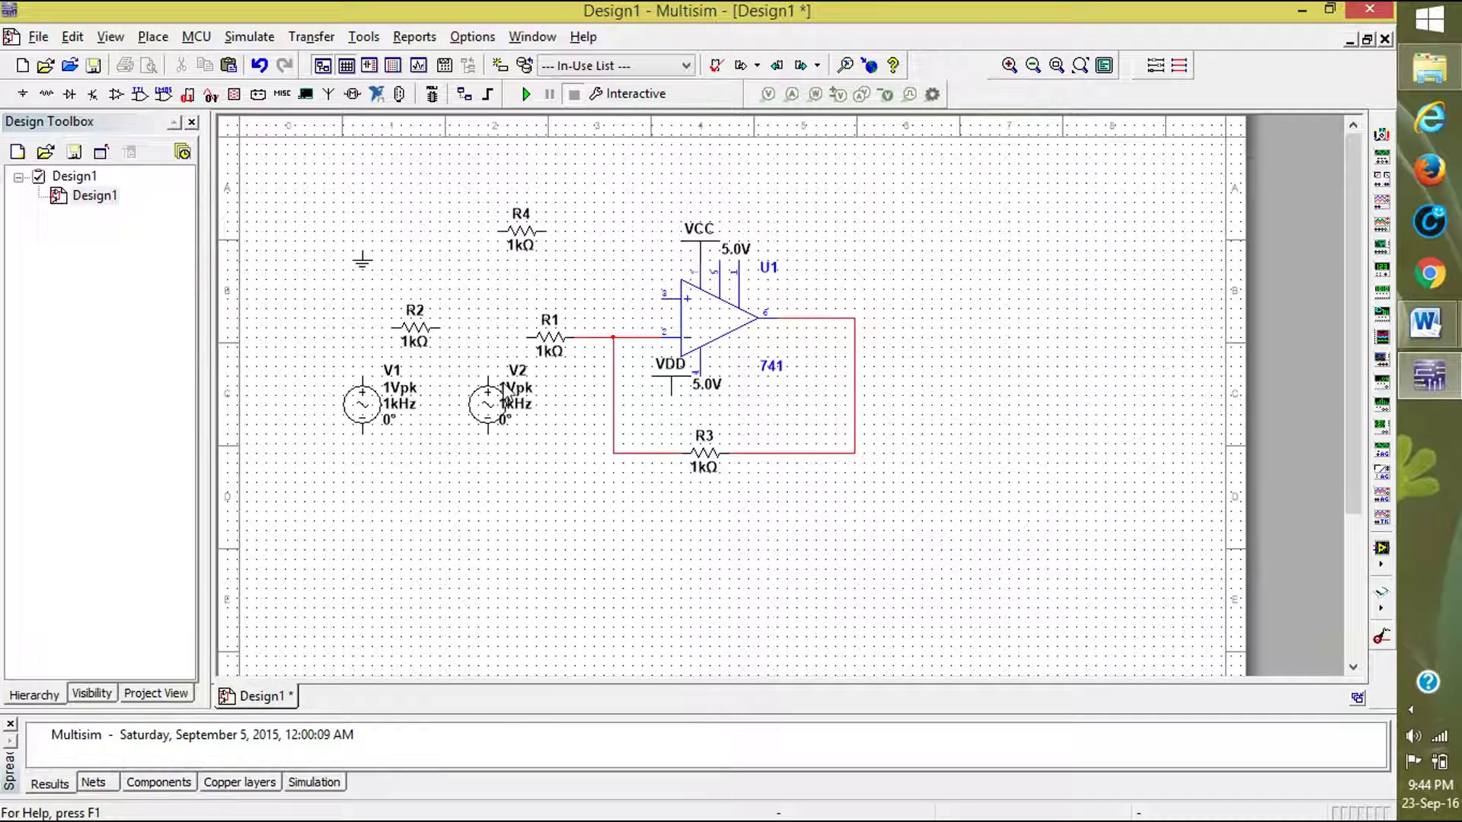
# Shift V2's value label and wire V2's top terminal to R1's left end.
pyautogui.click(518, 387)
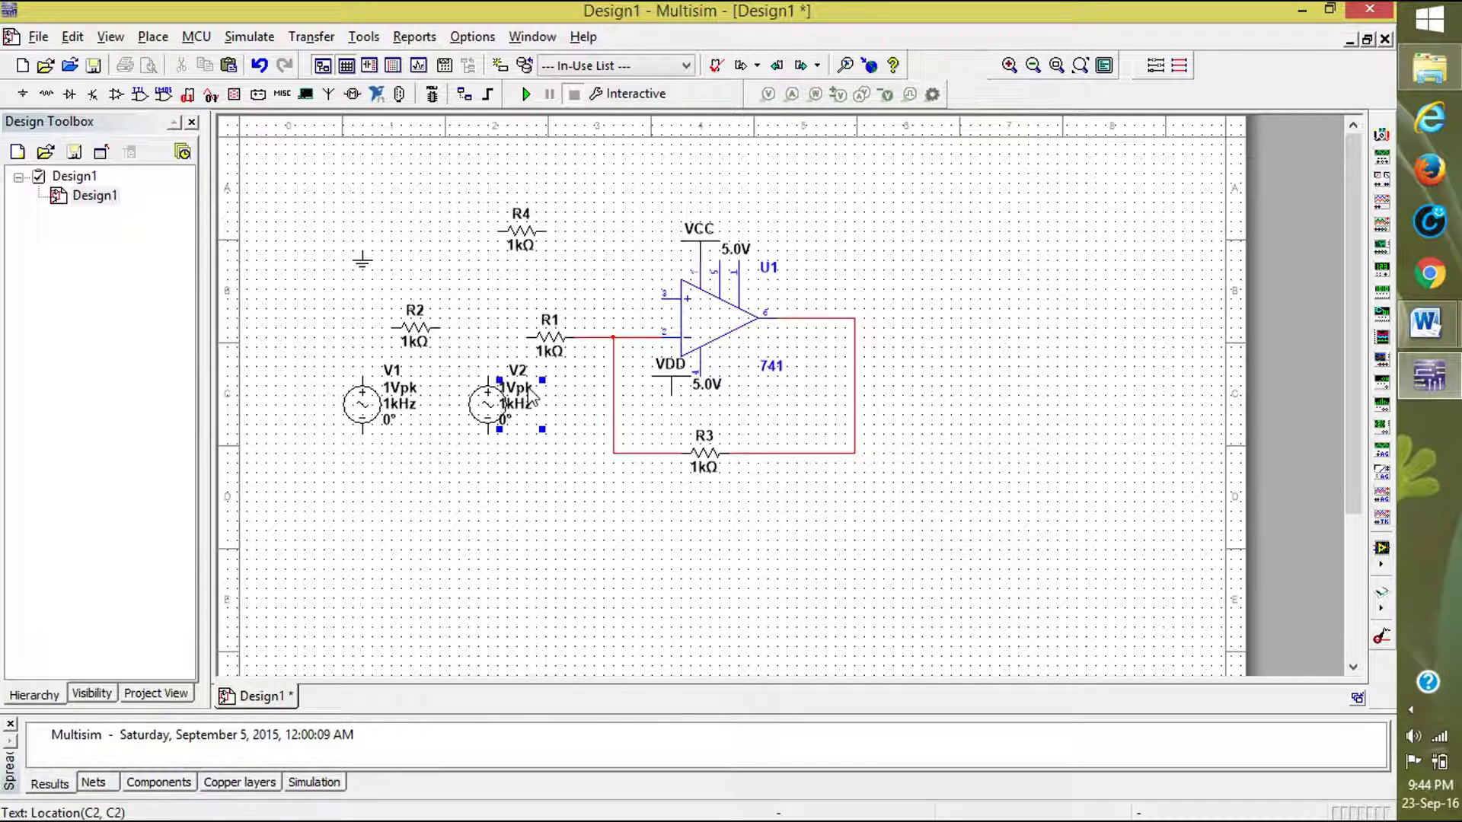
pyautogui.moveTo(531, 394); pyautogui.dragTo(539, 395)
pyautogui.click(490, 377)
pyautogui.click(524, 337)
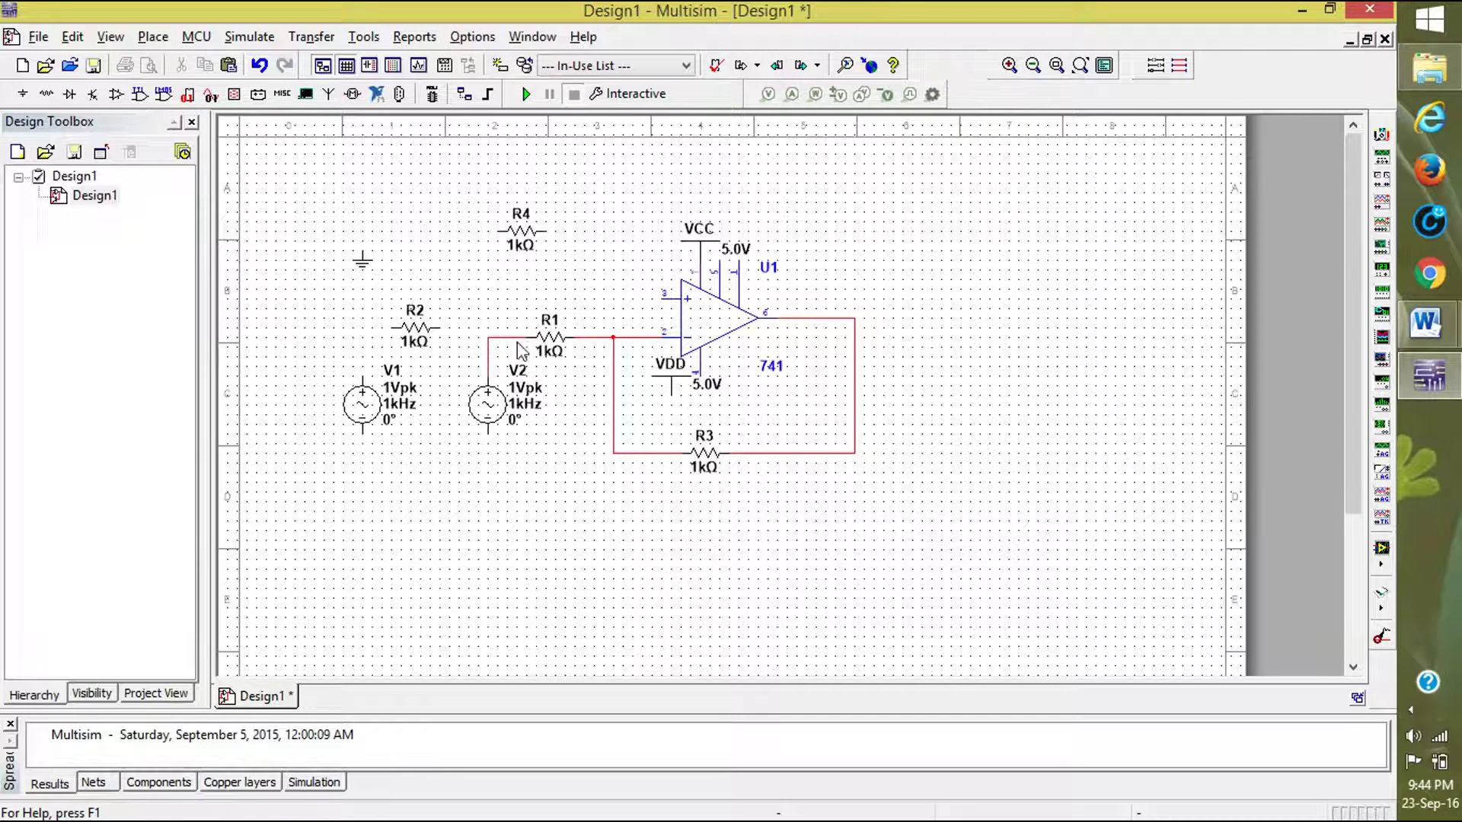
# Reposition V1 and R2 so R2 sits level with the non-inverting input.
pyautogui.moveTo(411, 335); pyautogui.dragTo(401, 326)
pyautogui.click(350, 375)
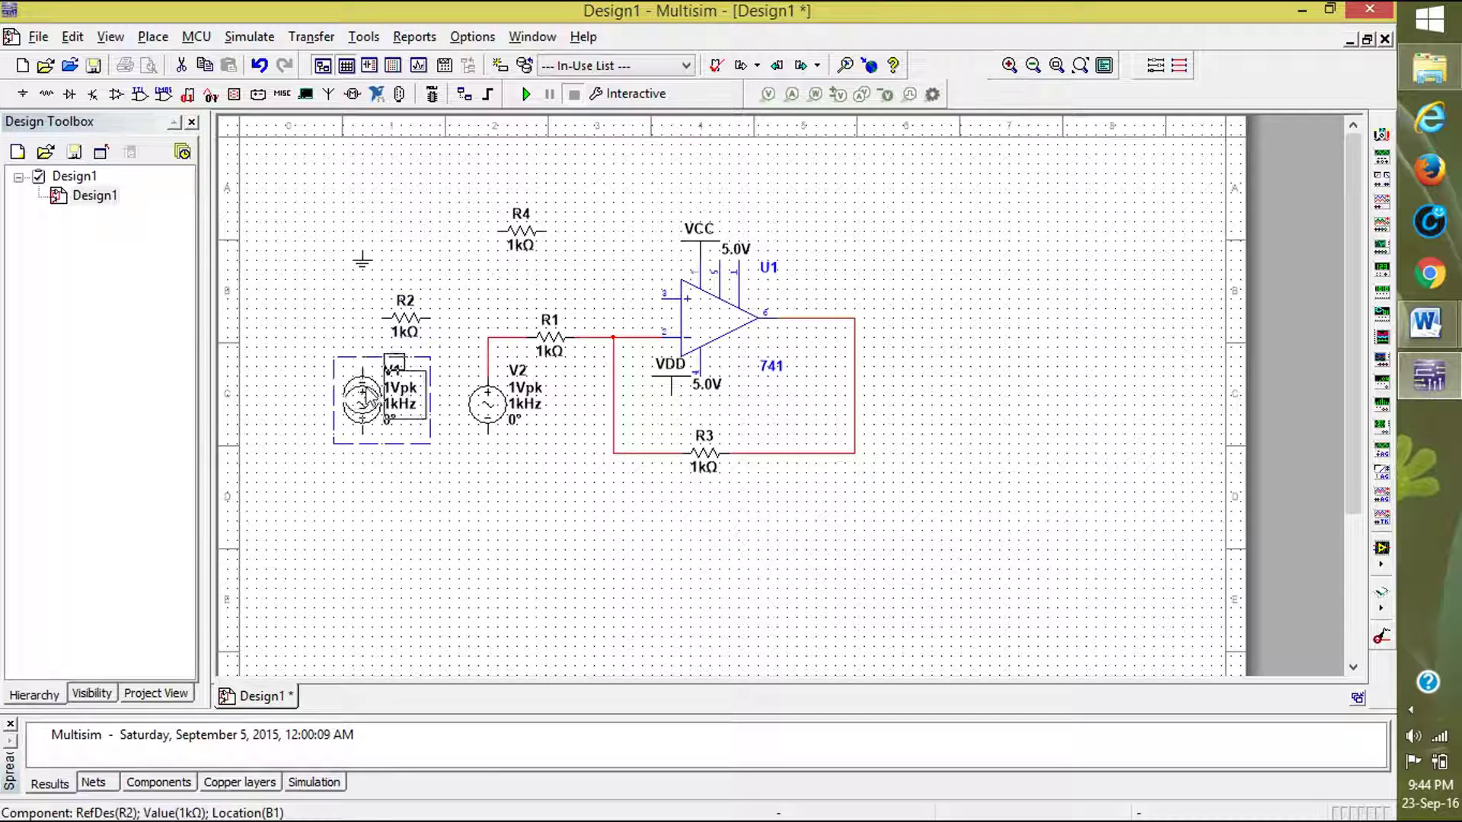
pyautogui.moveTo(349, 373); pyautogui.dragTo(394, 332)
pyautogui.click(407, 327)
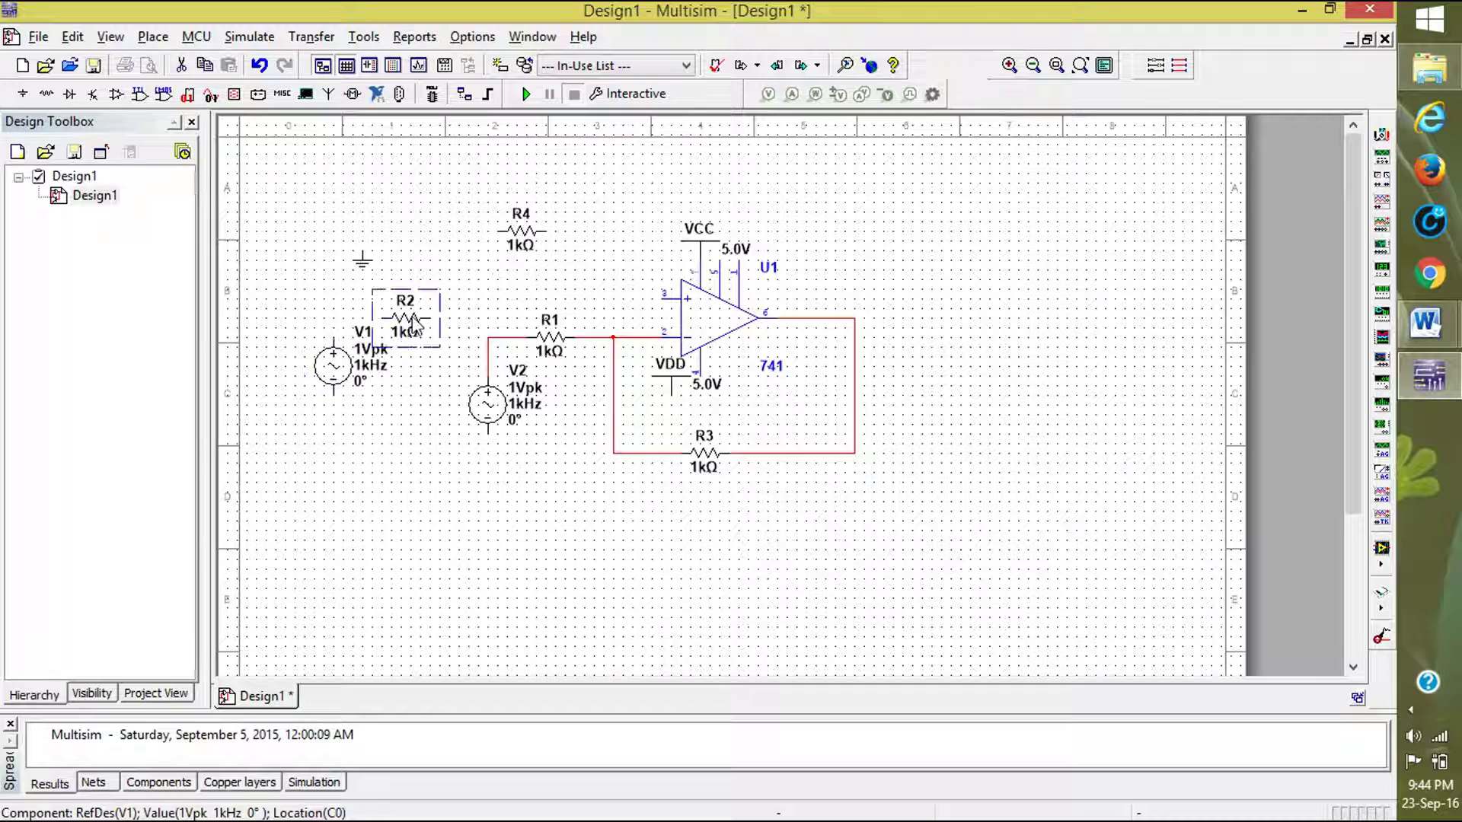
pyautogui.moveTo(426, 318); pyautogui.dragTo(464, 299)
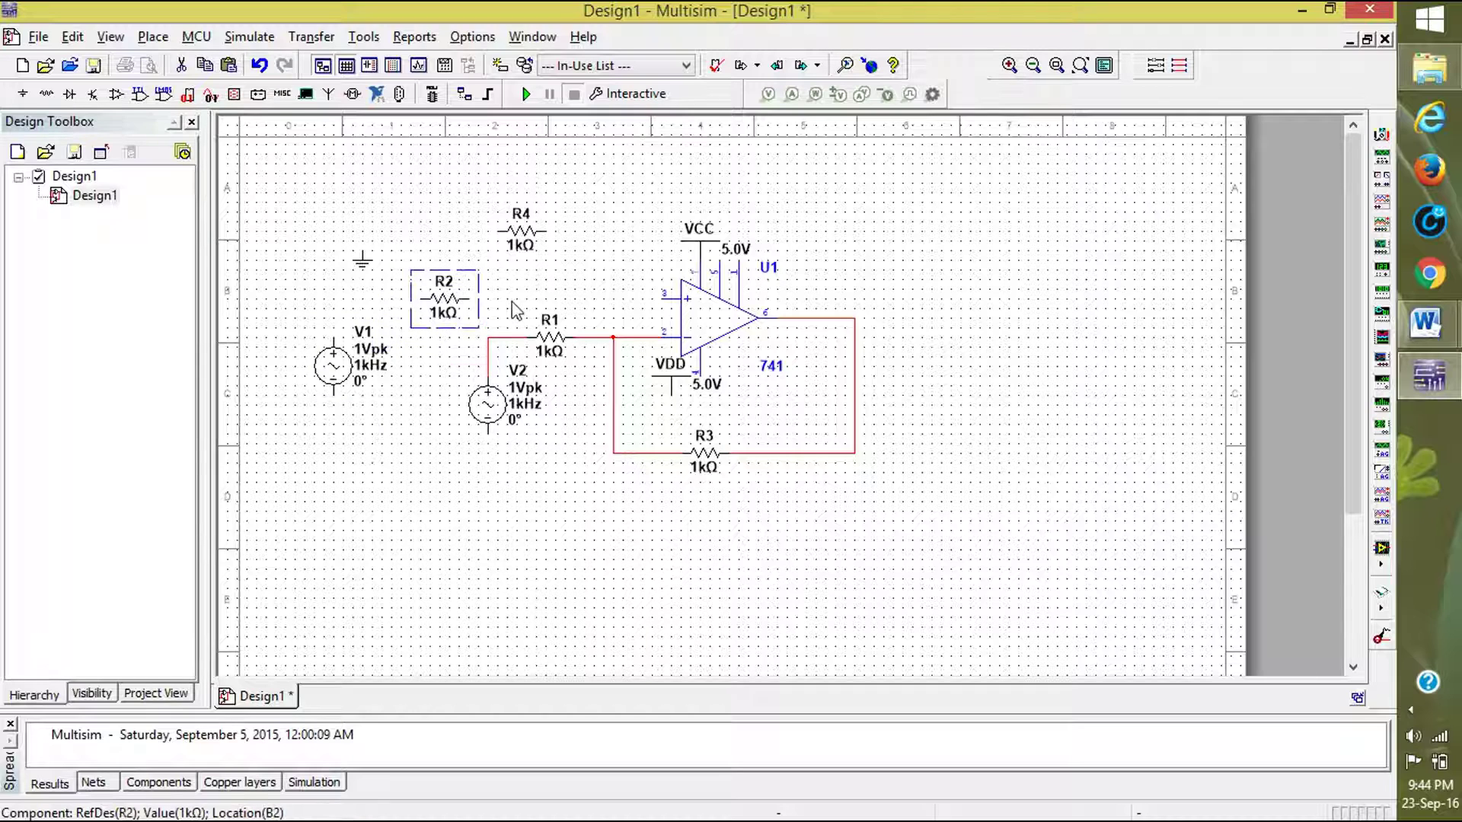
pyautogui.click(512, 301)
# Wire R2 to U1's non-inverting input and V1 to R2, then lower V1 beside V2.
pyautogui.click(664, 299)
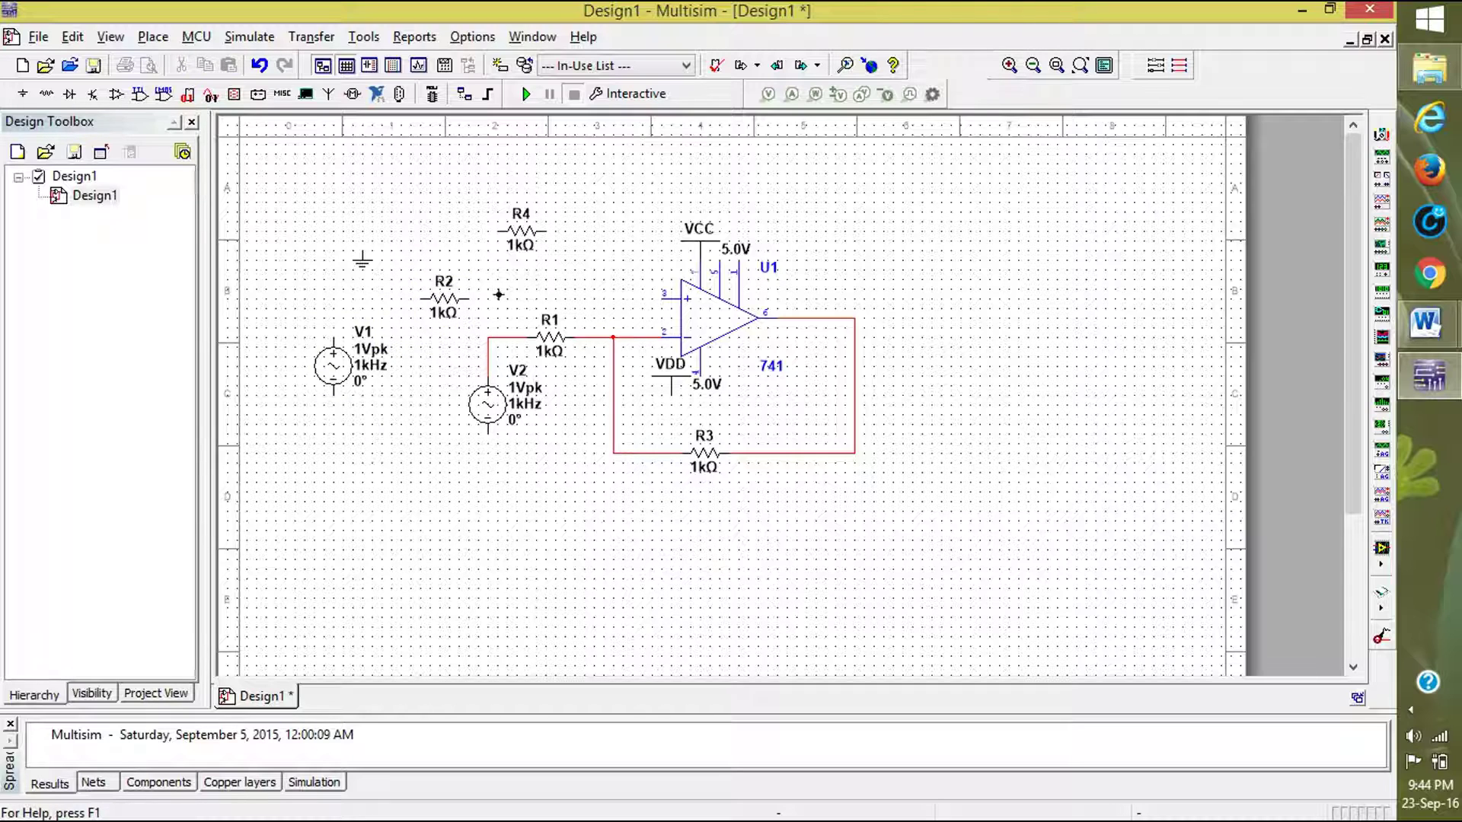
pyautogui.click(460, 299)
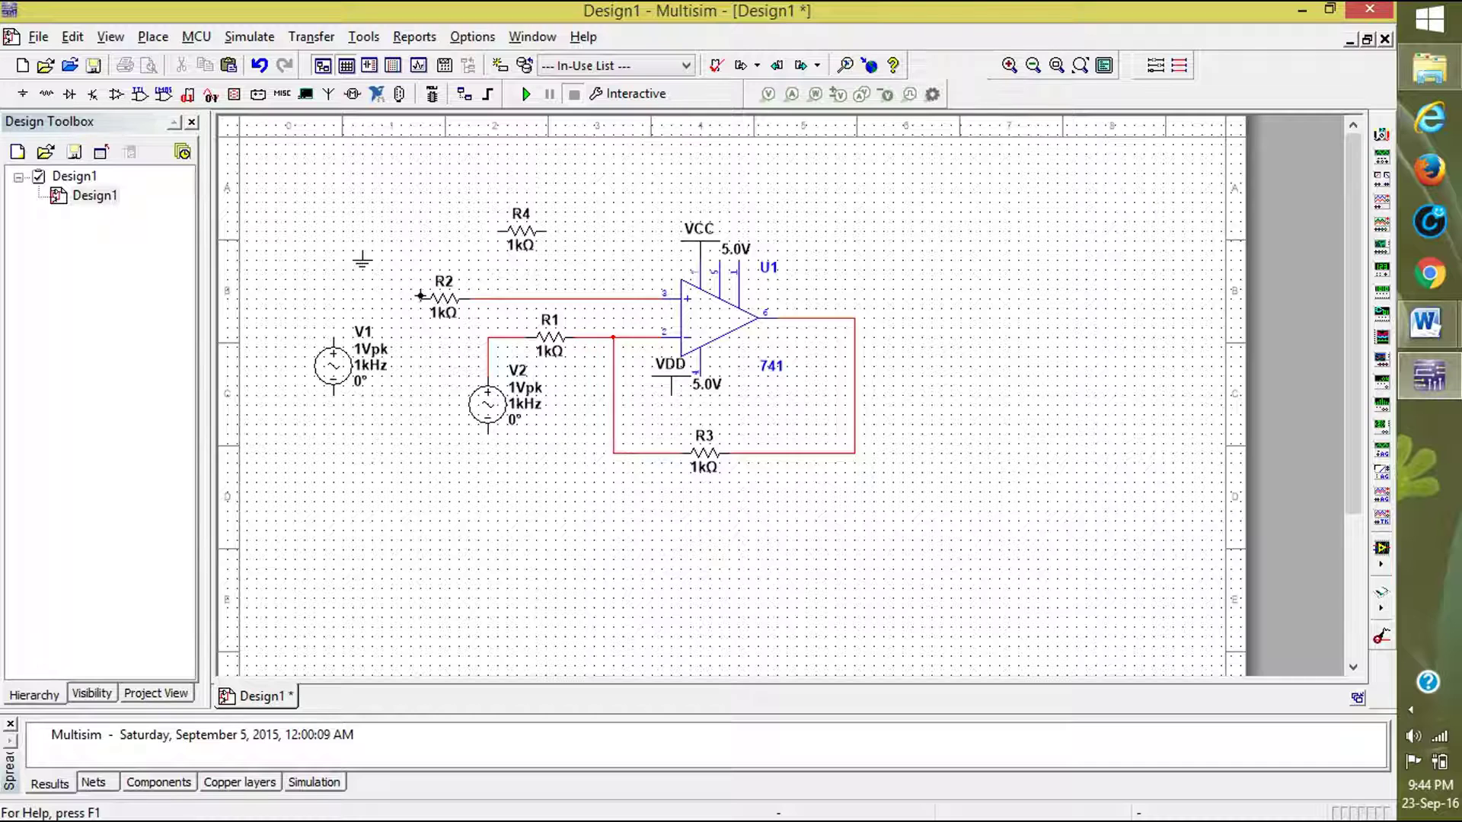
pyautogui.click(420, 295)
pyautogui.click(333, 338)
pyautogui.hotkey('ctrl', 'v')
pyautogui.moveTo(387, 372); pyautogui.dragTo(391, 430)
pyautogui.click(409, 476)
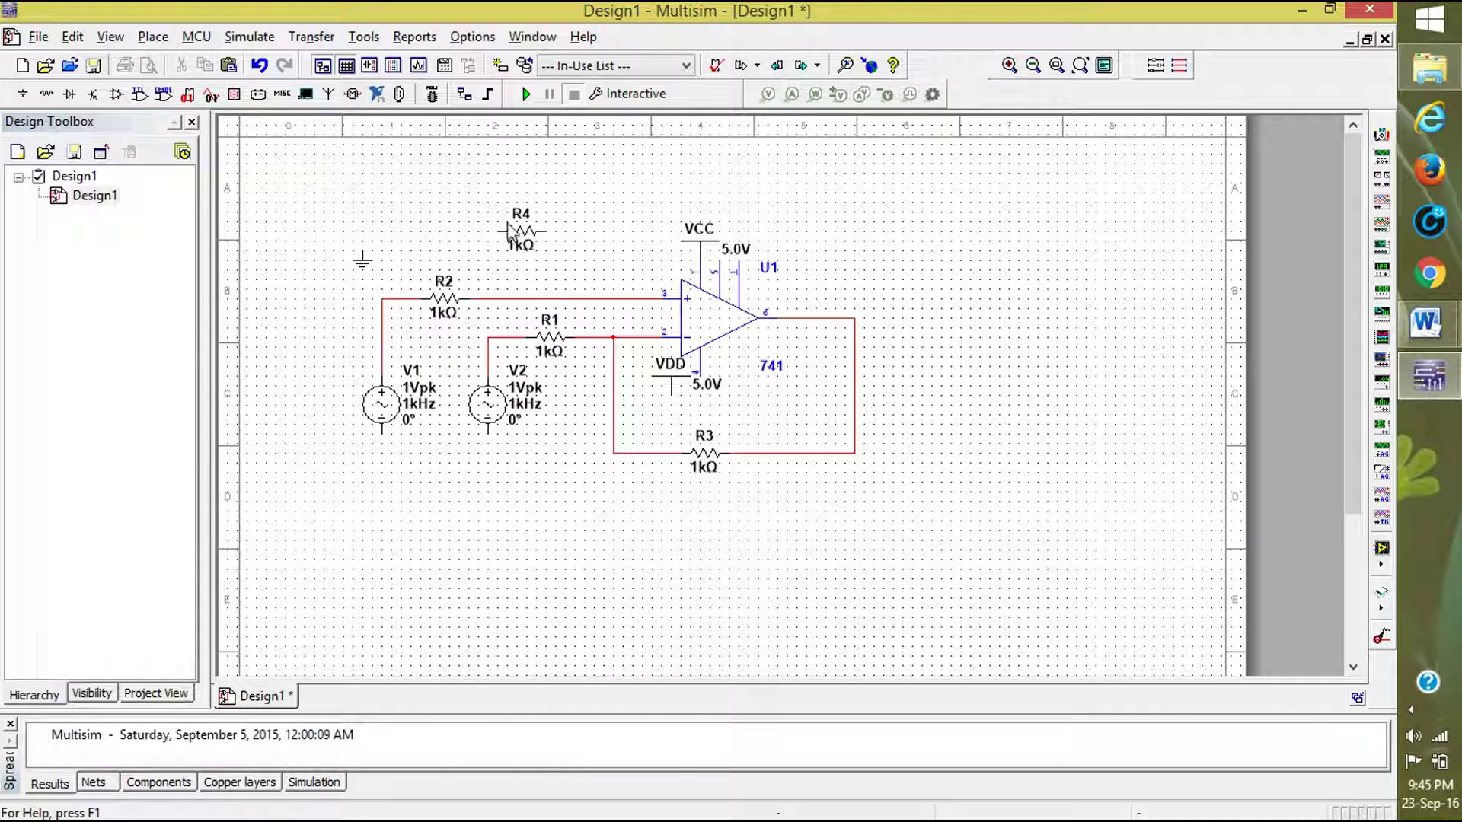
# Move R4 right, flip it, and rotate it 90° to stand vertically.
pyautogui.moveTo(524, 238); pyautogui.dragTo(583, 231)
pyautogui.rightClick(583, 231)
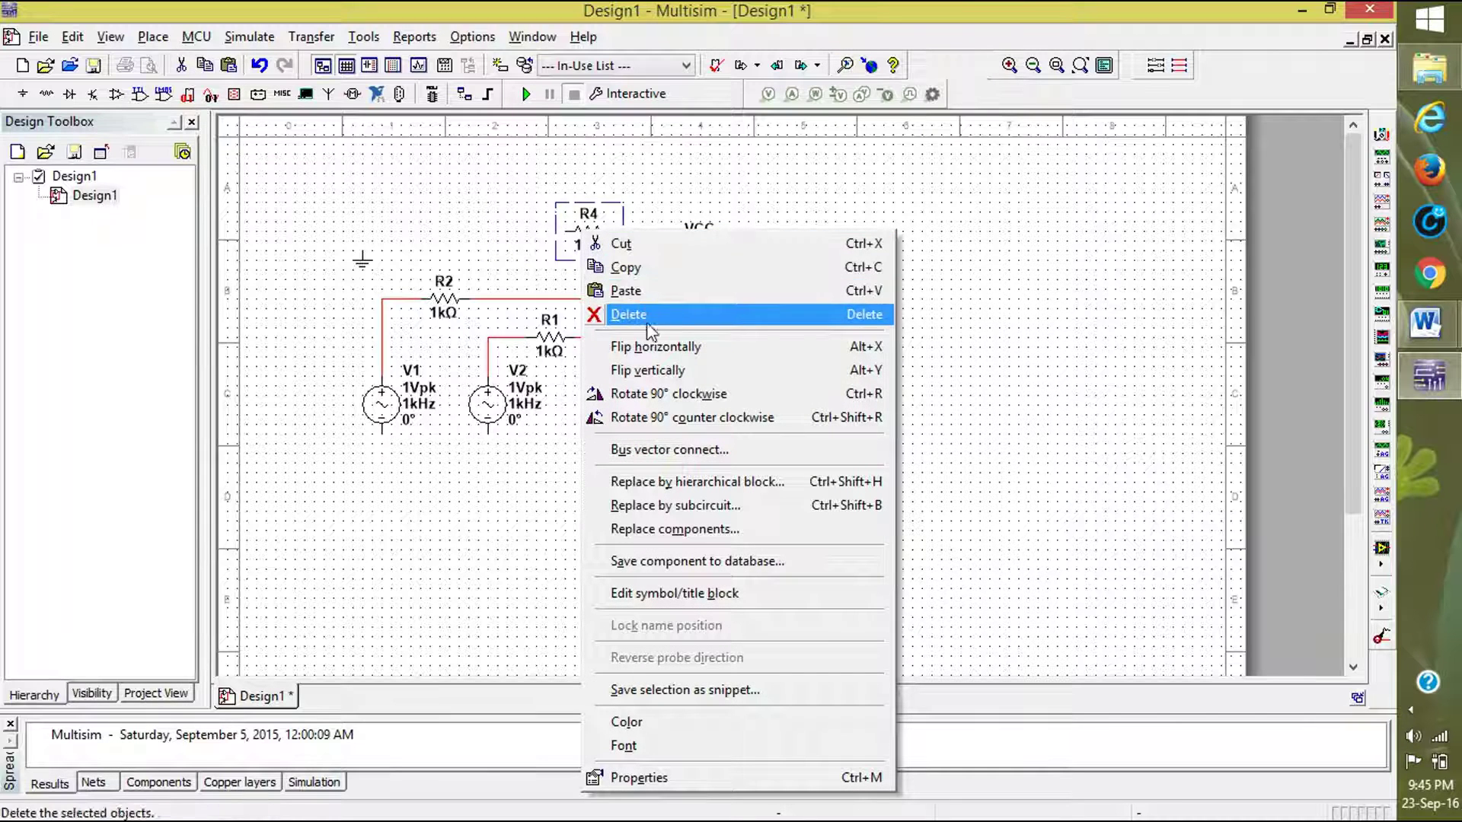
pyautogui.click(651, 380)
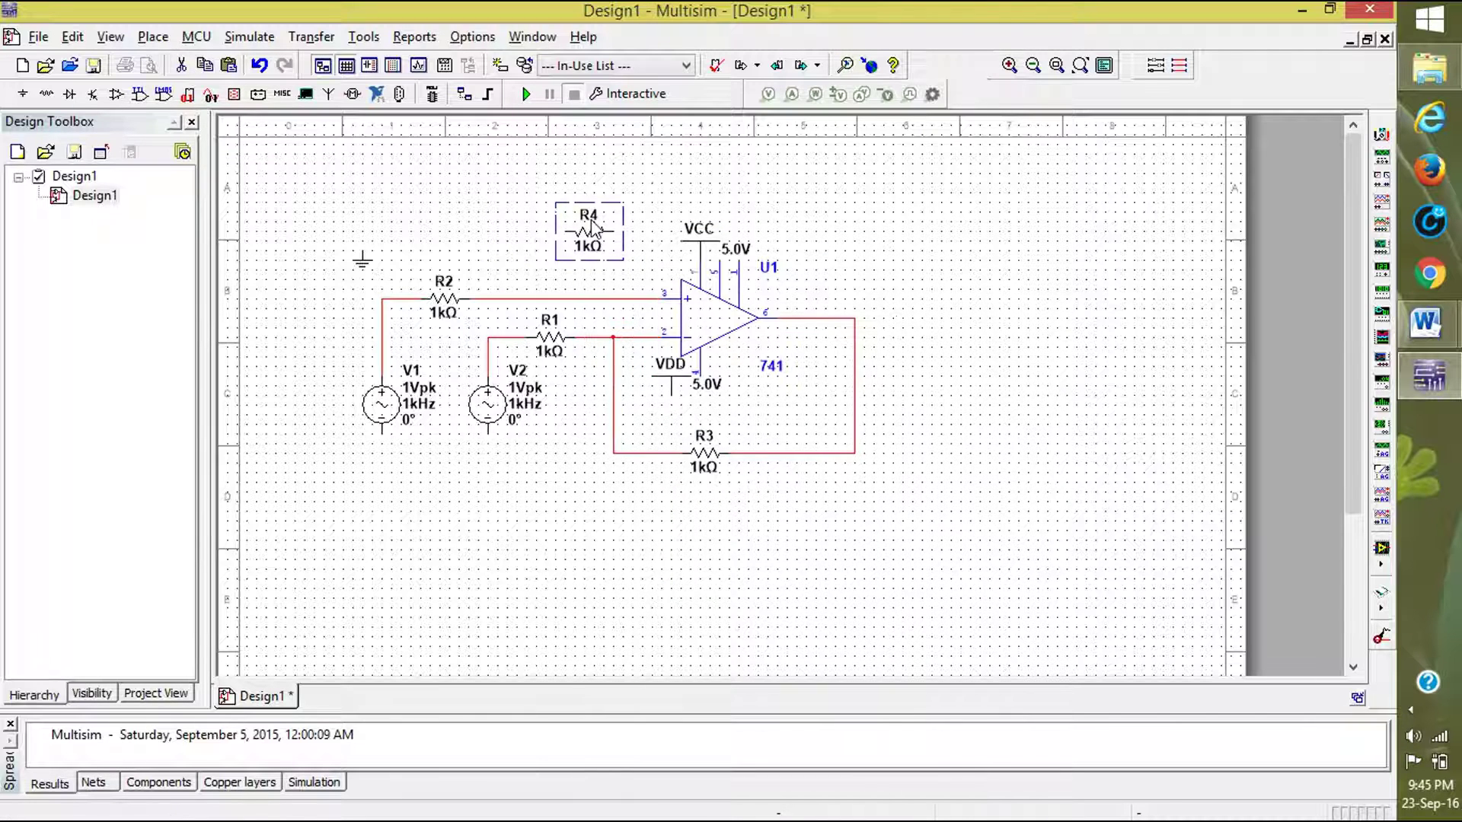
pyautogui.rightClick(593, 244)
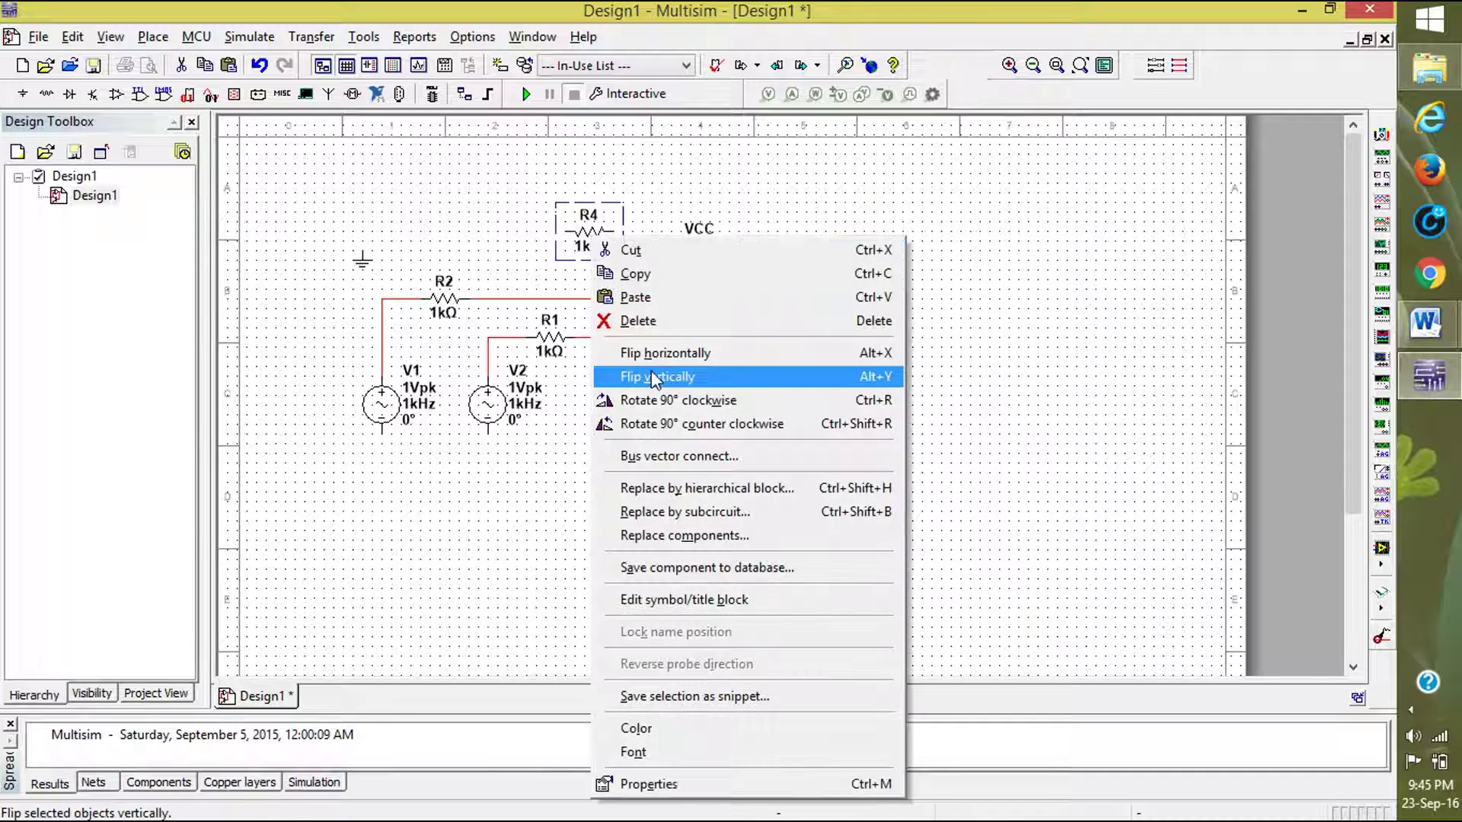
pyautogui.click(651, 394)
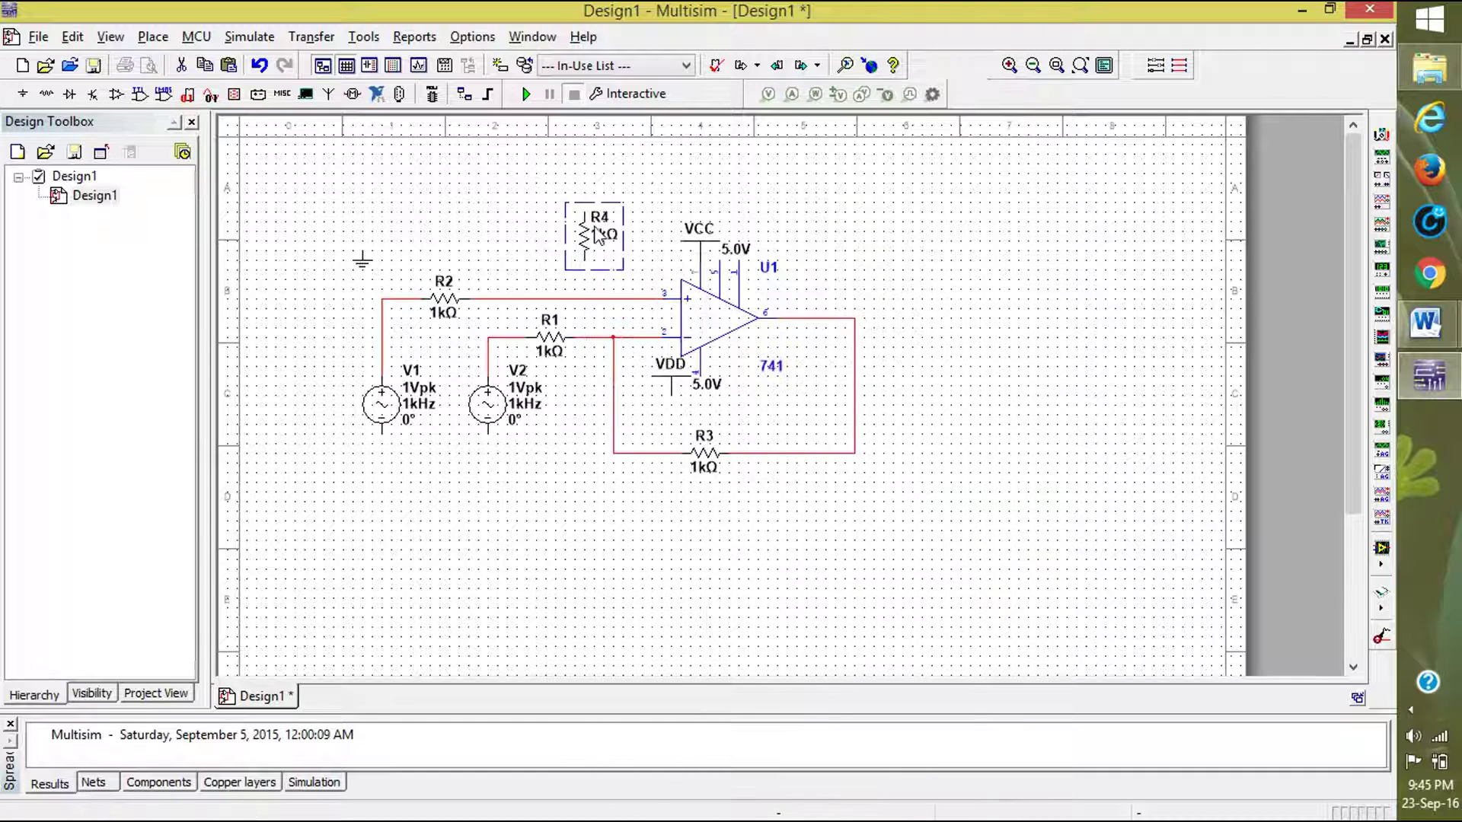
# Drop R4 onto the non-inverting input wire, wire its top to ground, and switch to Word's diagram.
pyautogui.moveTo(594, 242); pyautogui.dragTo(596, 268)
pyautogui.click(583, 247)
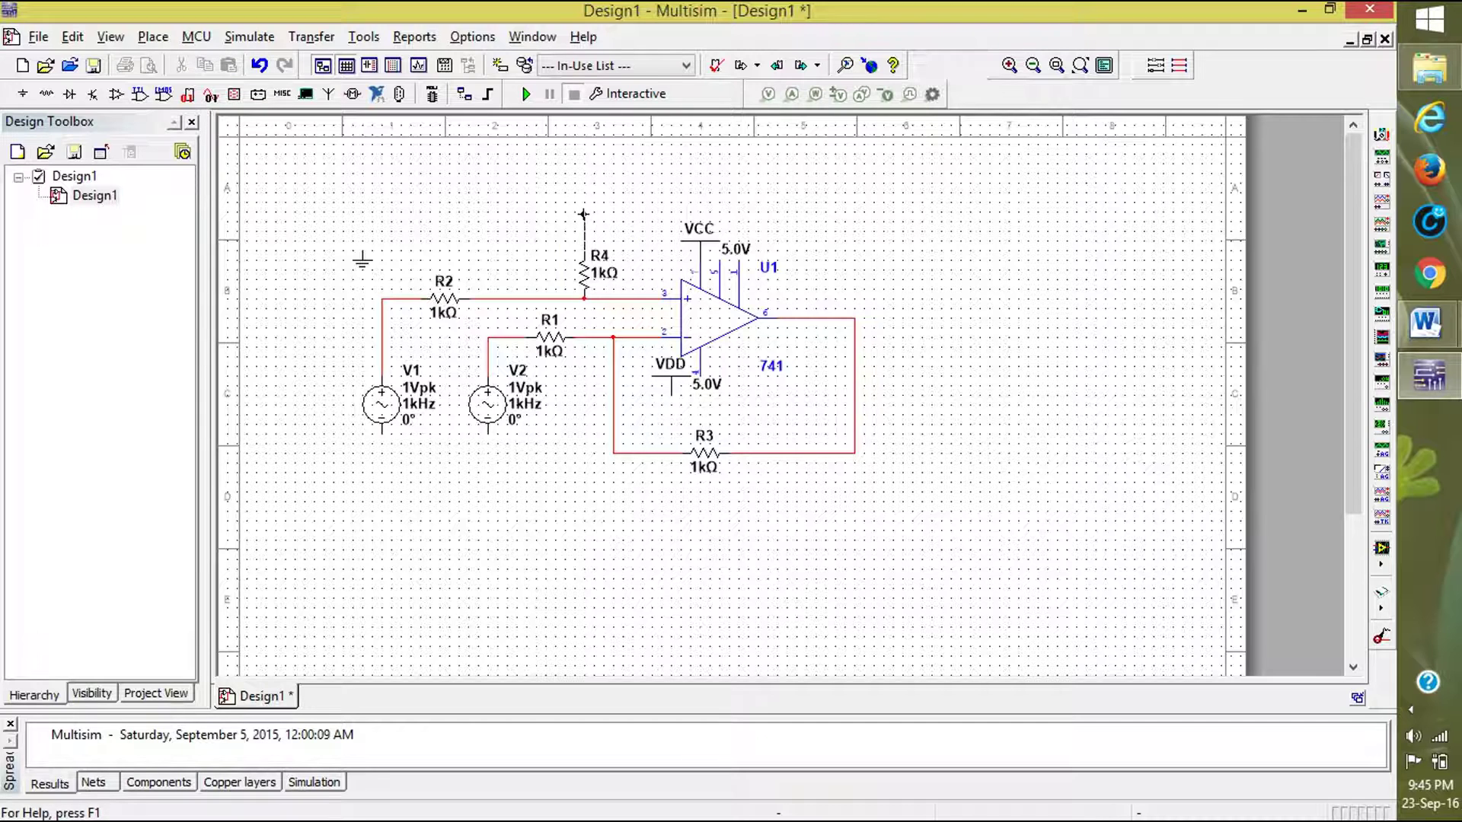
pyautogui.click(364, 249)
pyautogui.hotkey('alt', 'Tab')
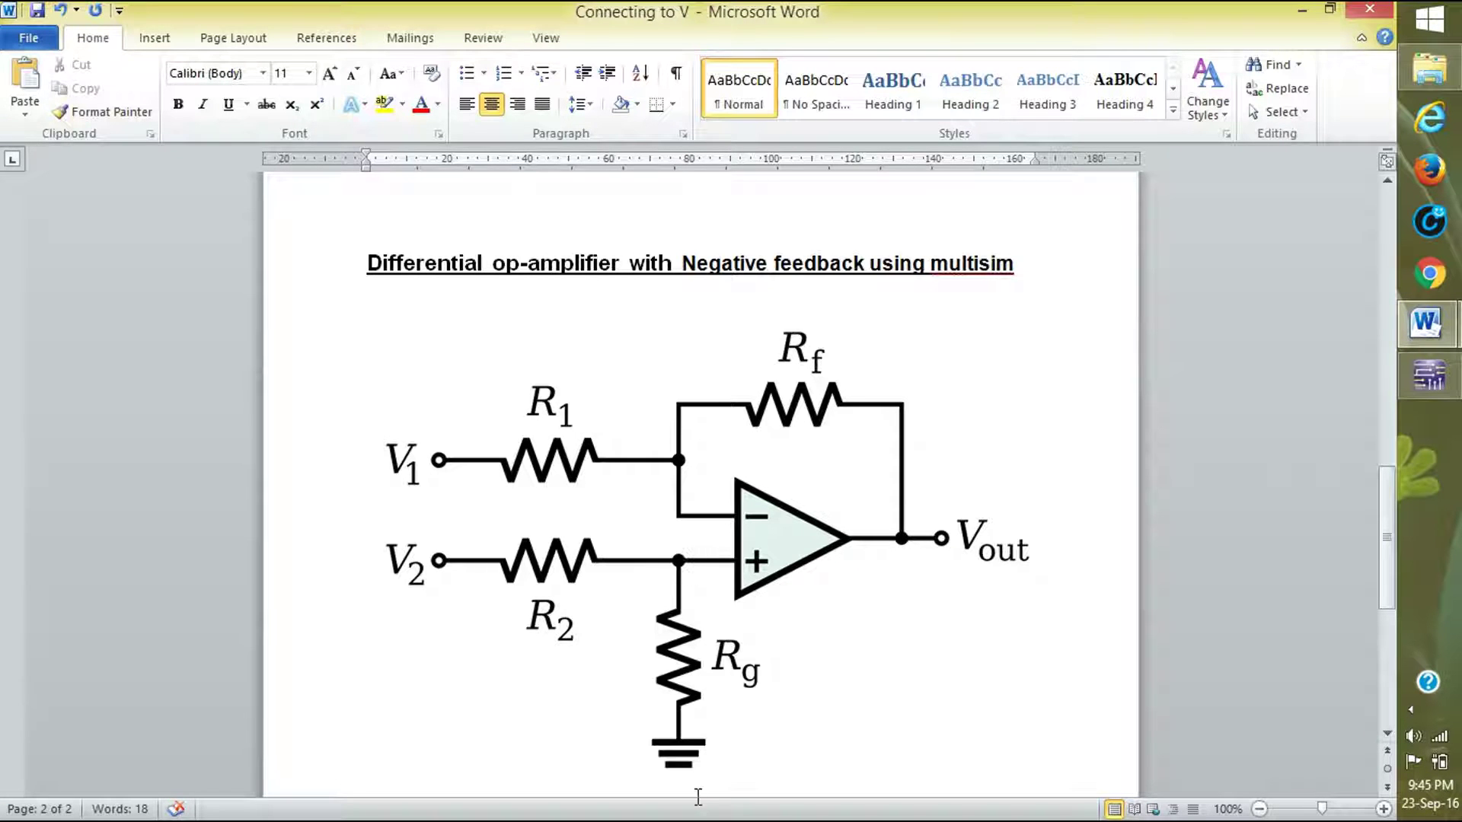
# After reviewing Word's reference circuit, return to the Multisim schematic.
pyautogui.hotkey('alt', 'Tab')
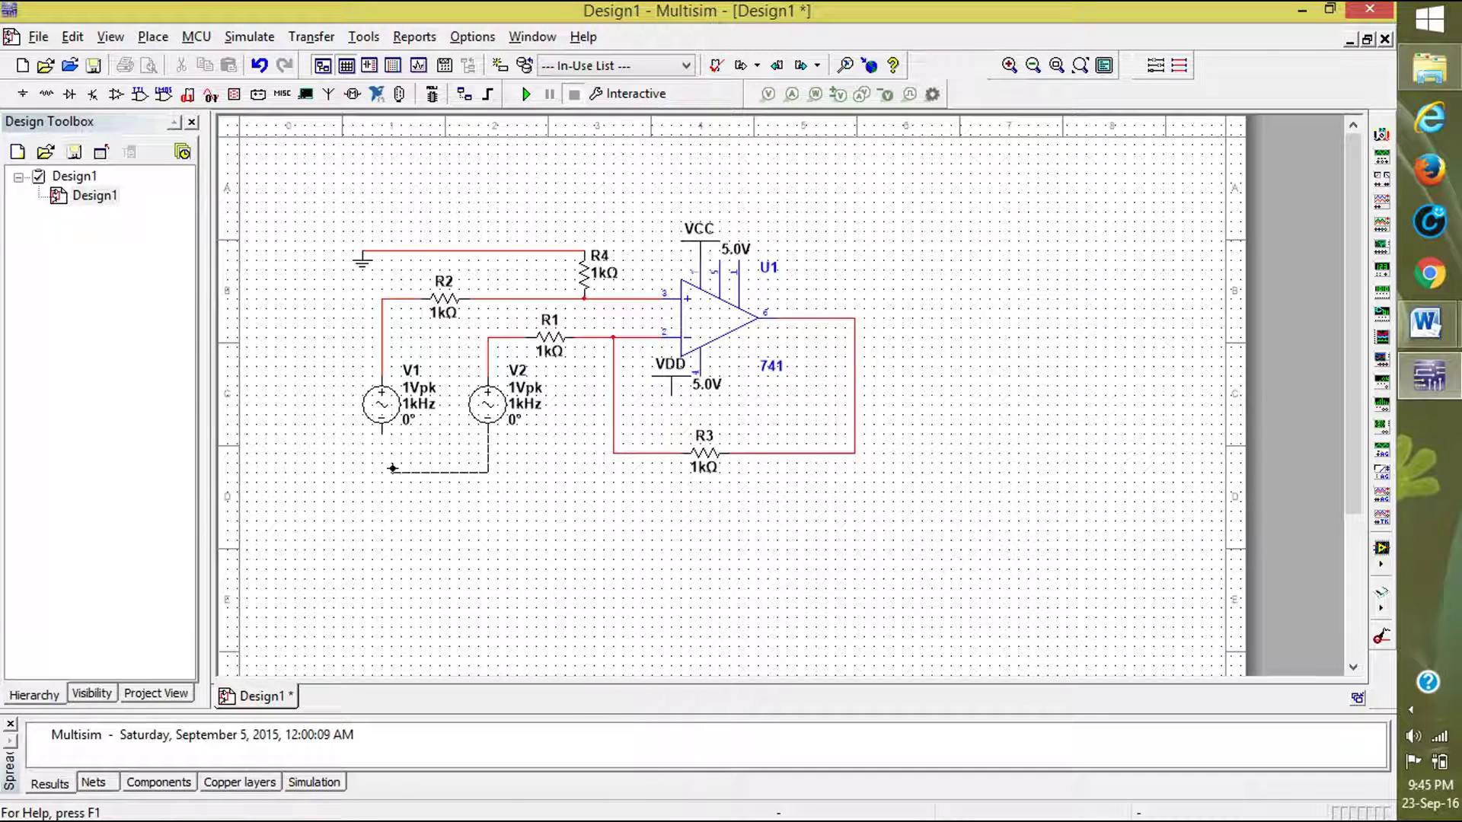
# Join V2's and V1's bottom pins and route that return wire to ground.
pyautogui.click(382, 438)
pyautogui.moveTo(411, 472); pyautogui.dragTo(412, 486)
pyautogui.click(314, 443)
pyautogui.click(401, 248)
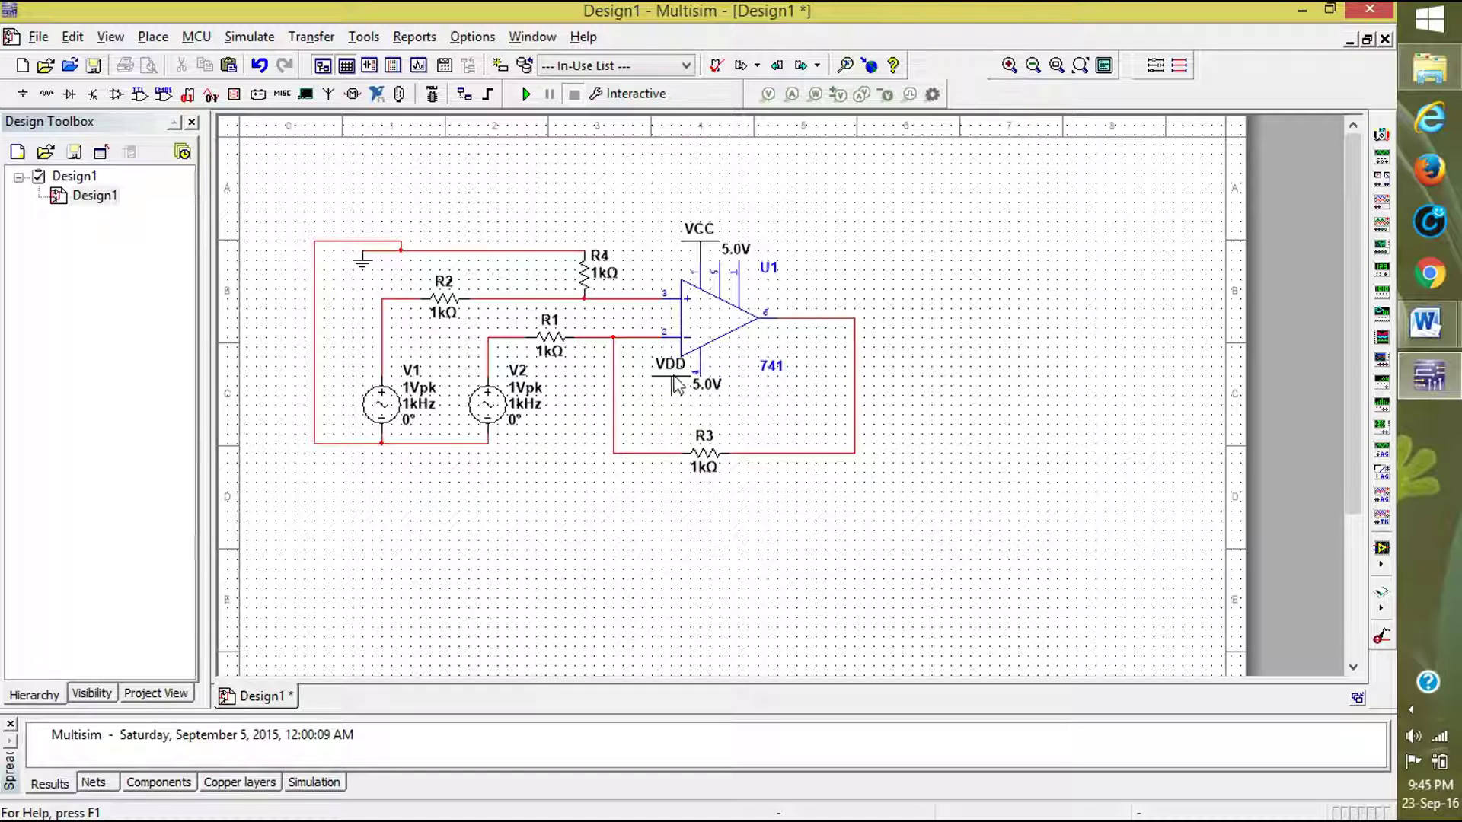
# Move VDD to the right of U1 and begin wiring it to pin 4.
pyautogui.moveTo(674, 396); pyautogui.dragTo(761, 425)
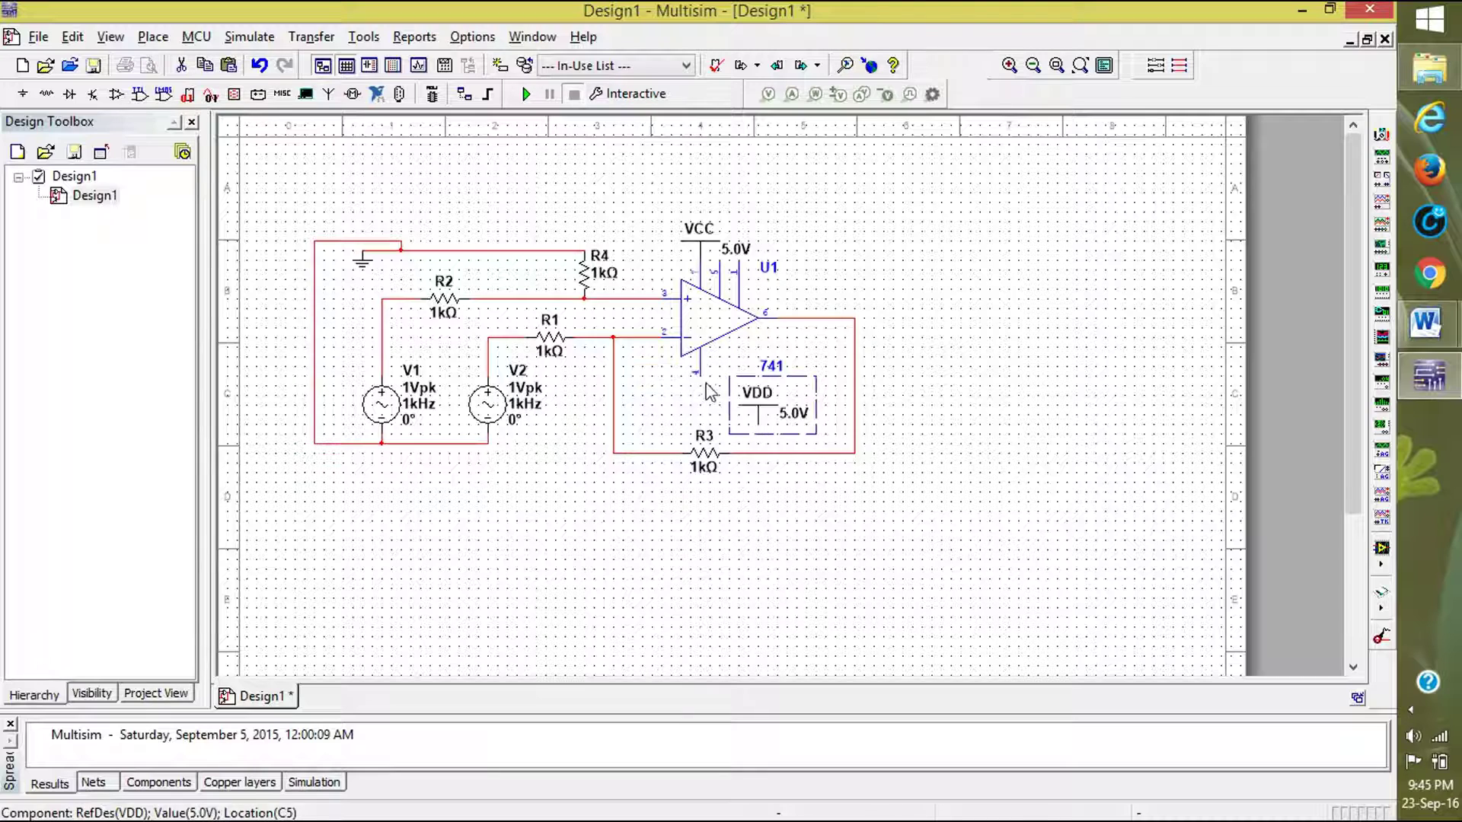
pyautogui.click(772, 447)
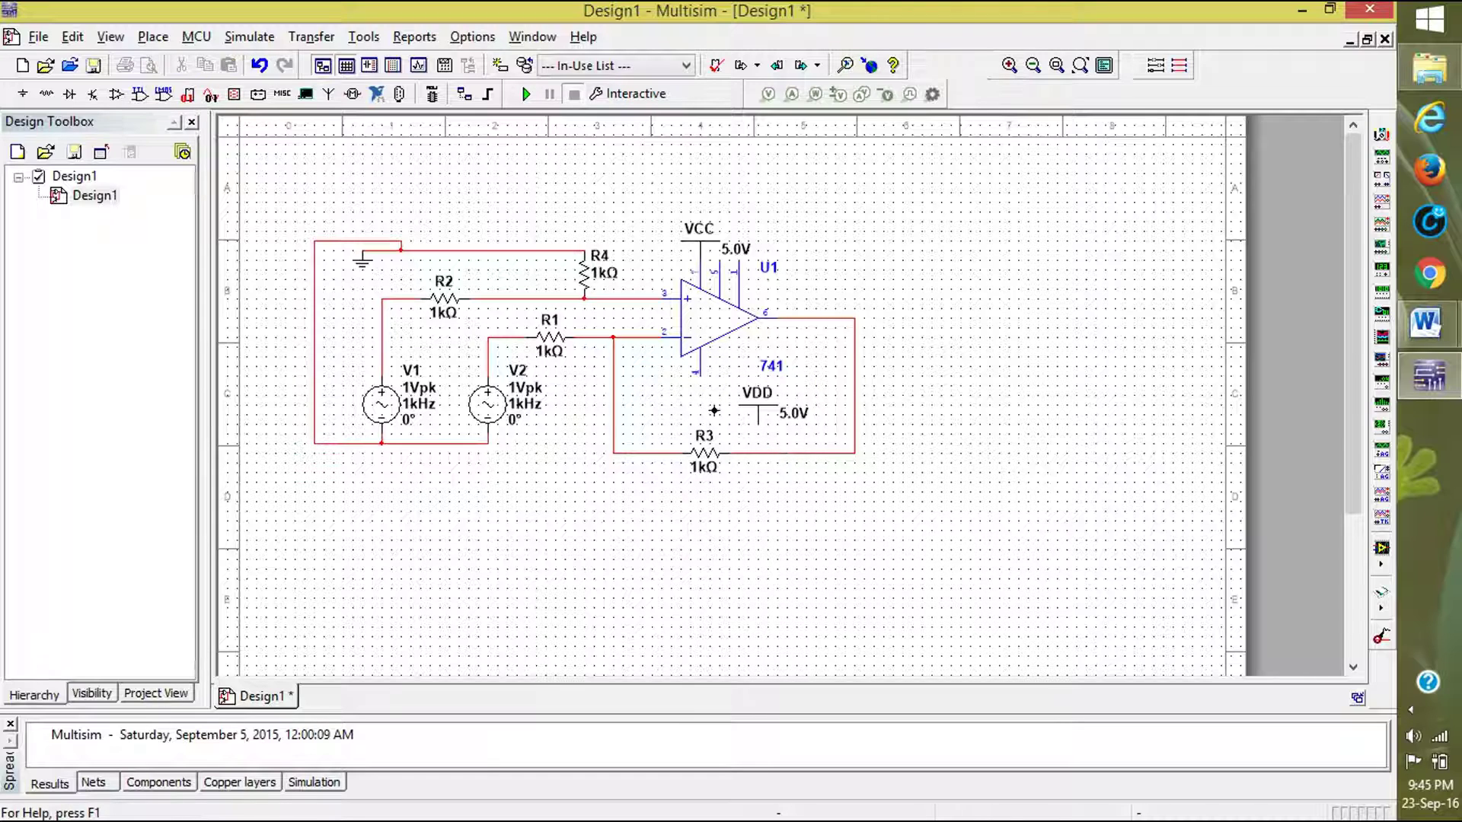
pyautogui.click(757, 425)
# Wire VDD to U1's pin 4, then set VDD to -12 V and VCC to 12 V.
pyautogui.click(700, 375)
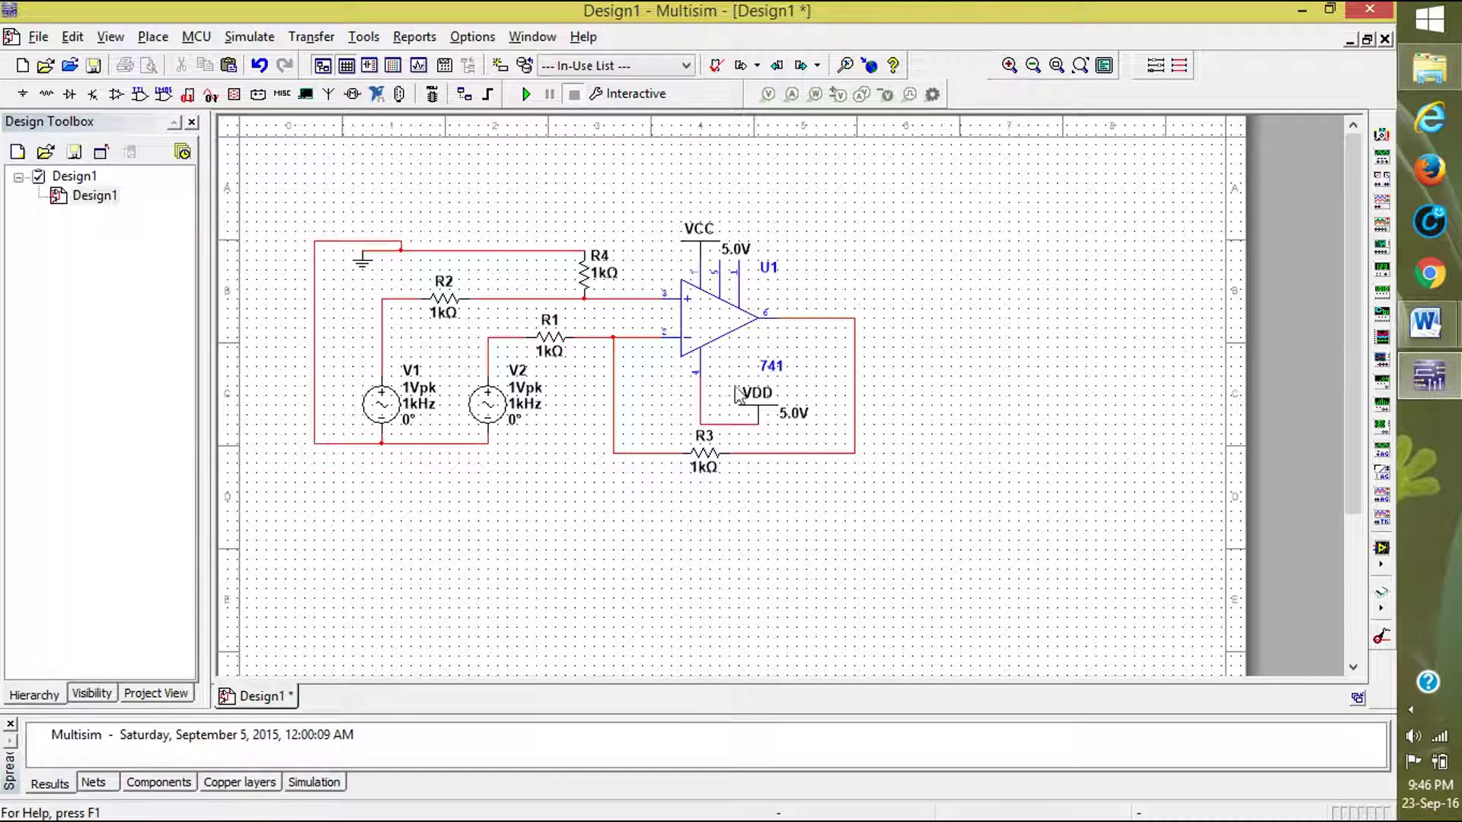
pyautogui.doubleClick(804, 419)
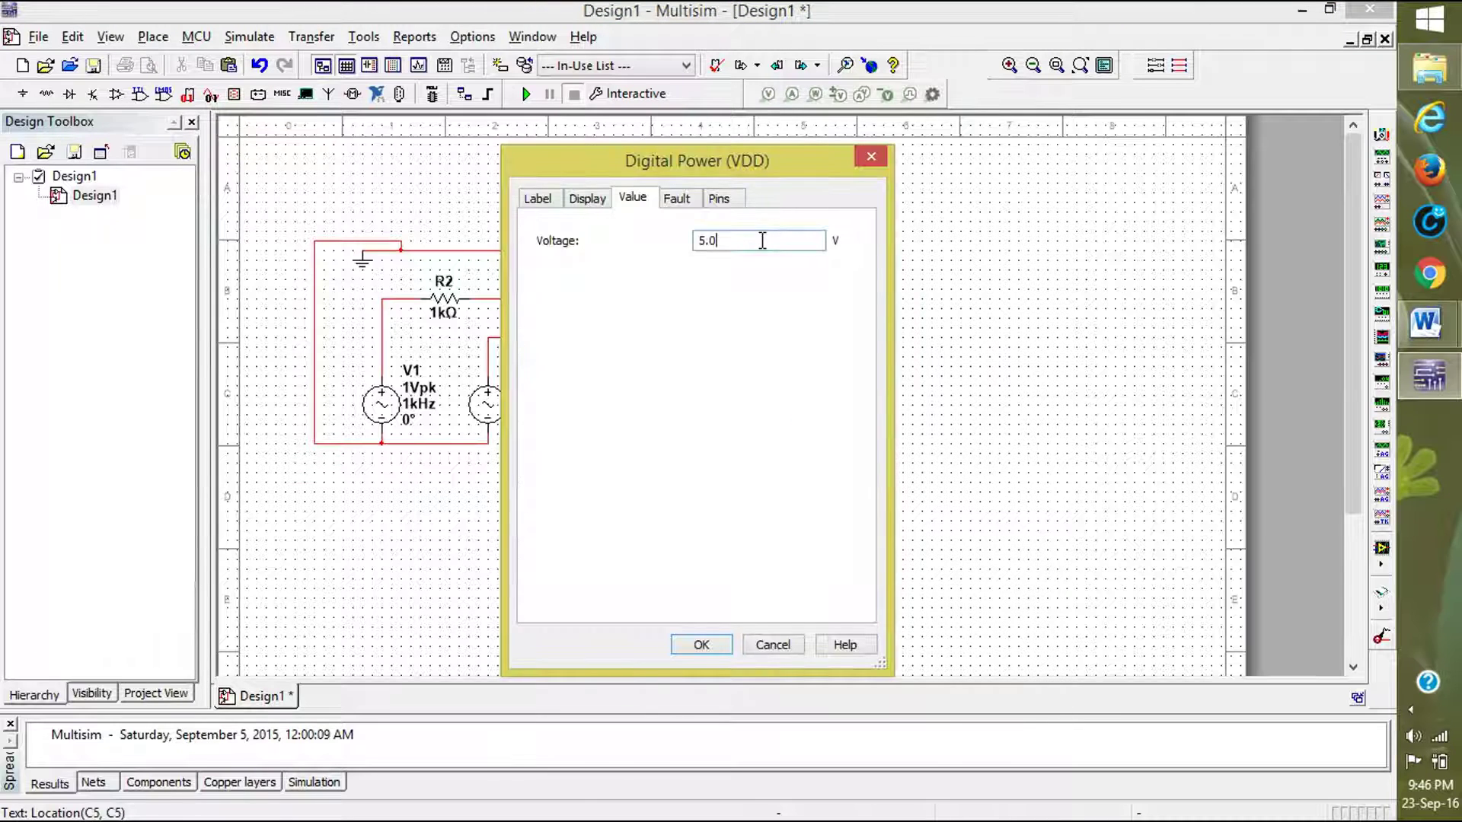
pyautogui.press('BackSpace')
pyautogui.press('BackSpace')
pyautogui.write('-12')
pyautogui.press('Return')
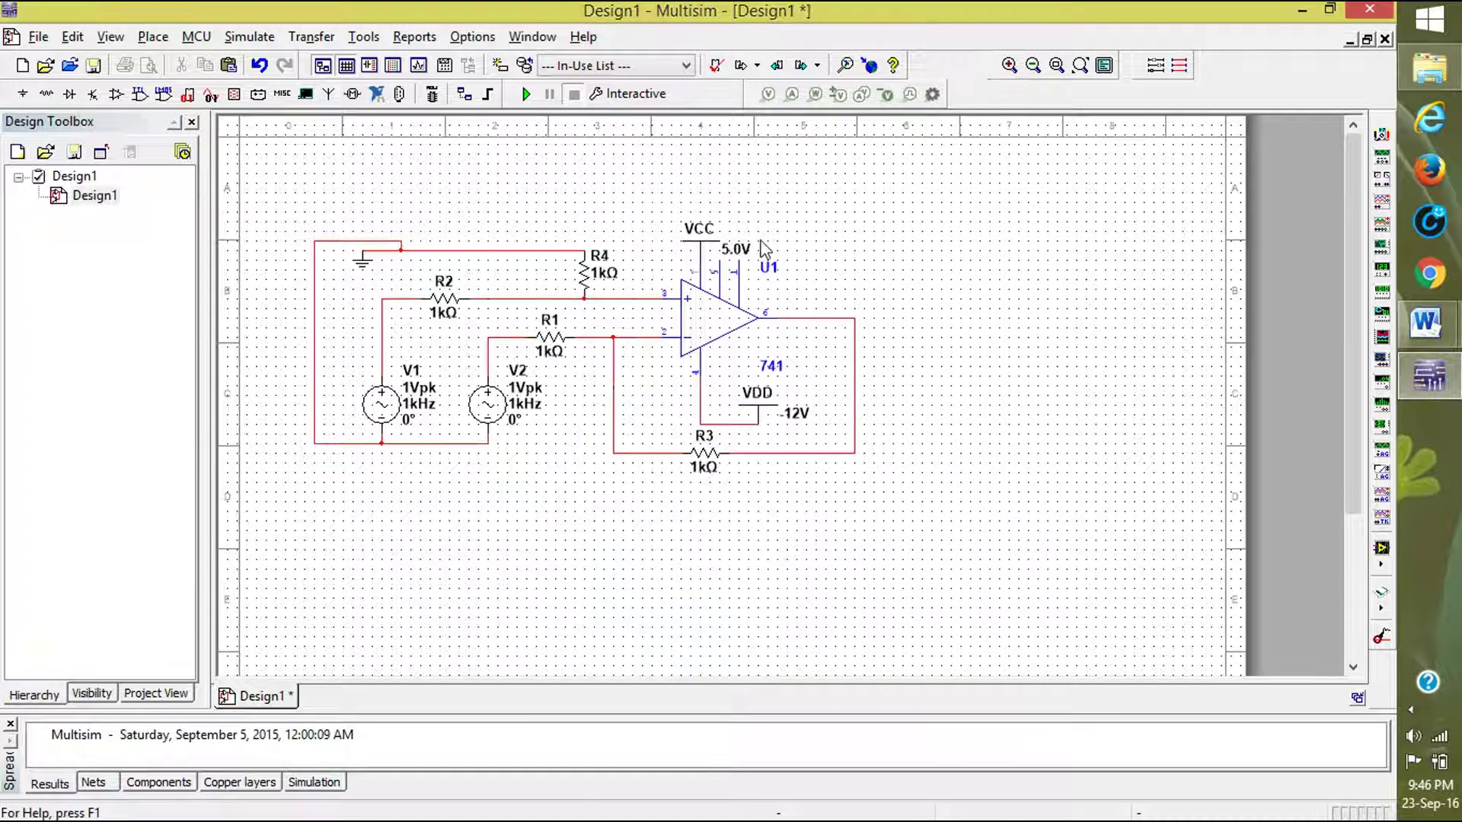
pyautogui.doubleClick(736, 251)
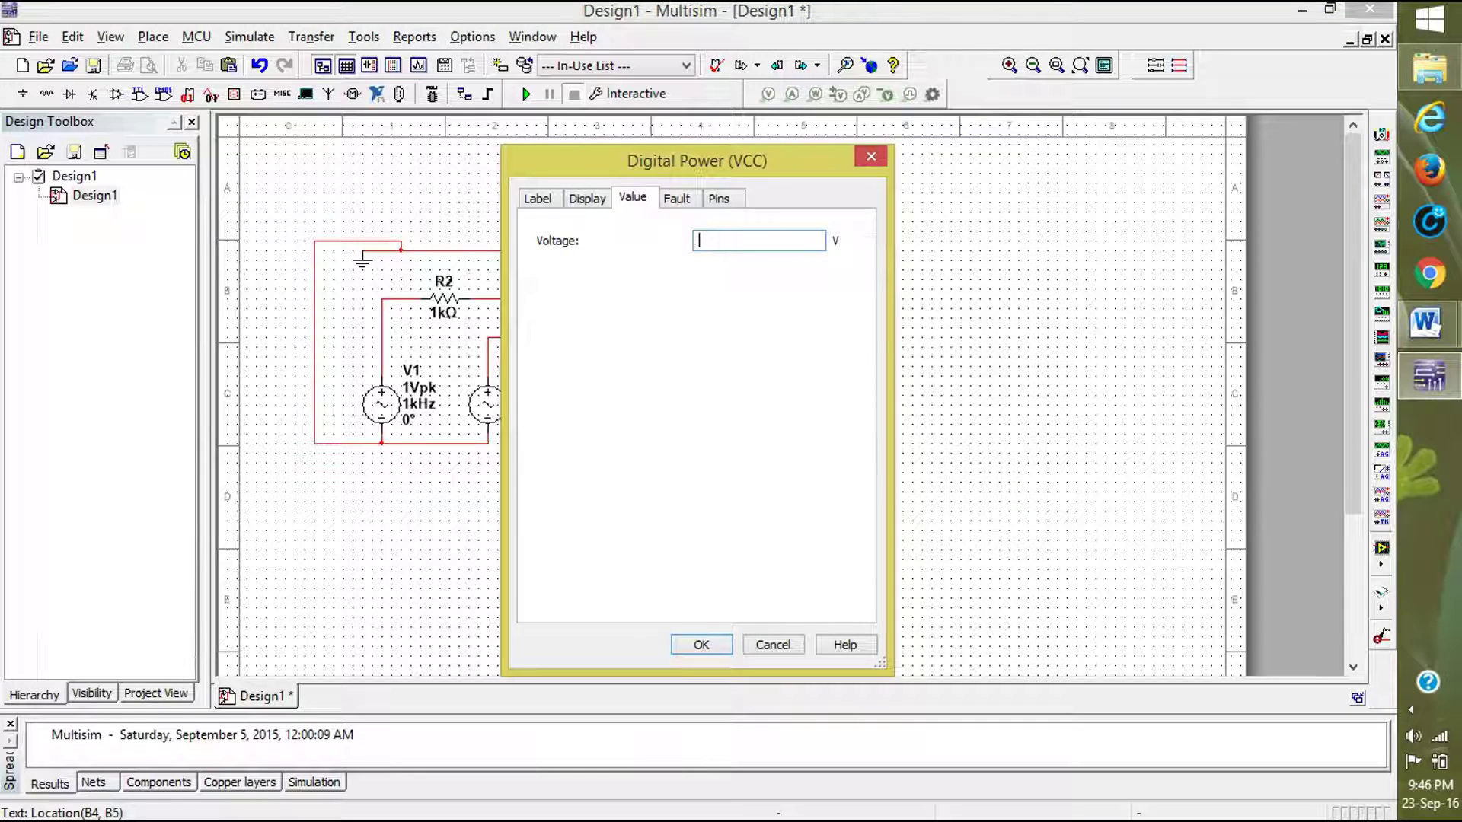
pyautogui.write('12')
pyautogui.press('Return')
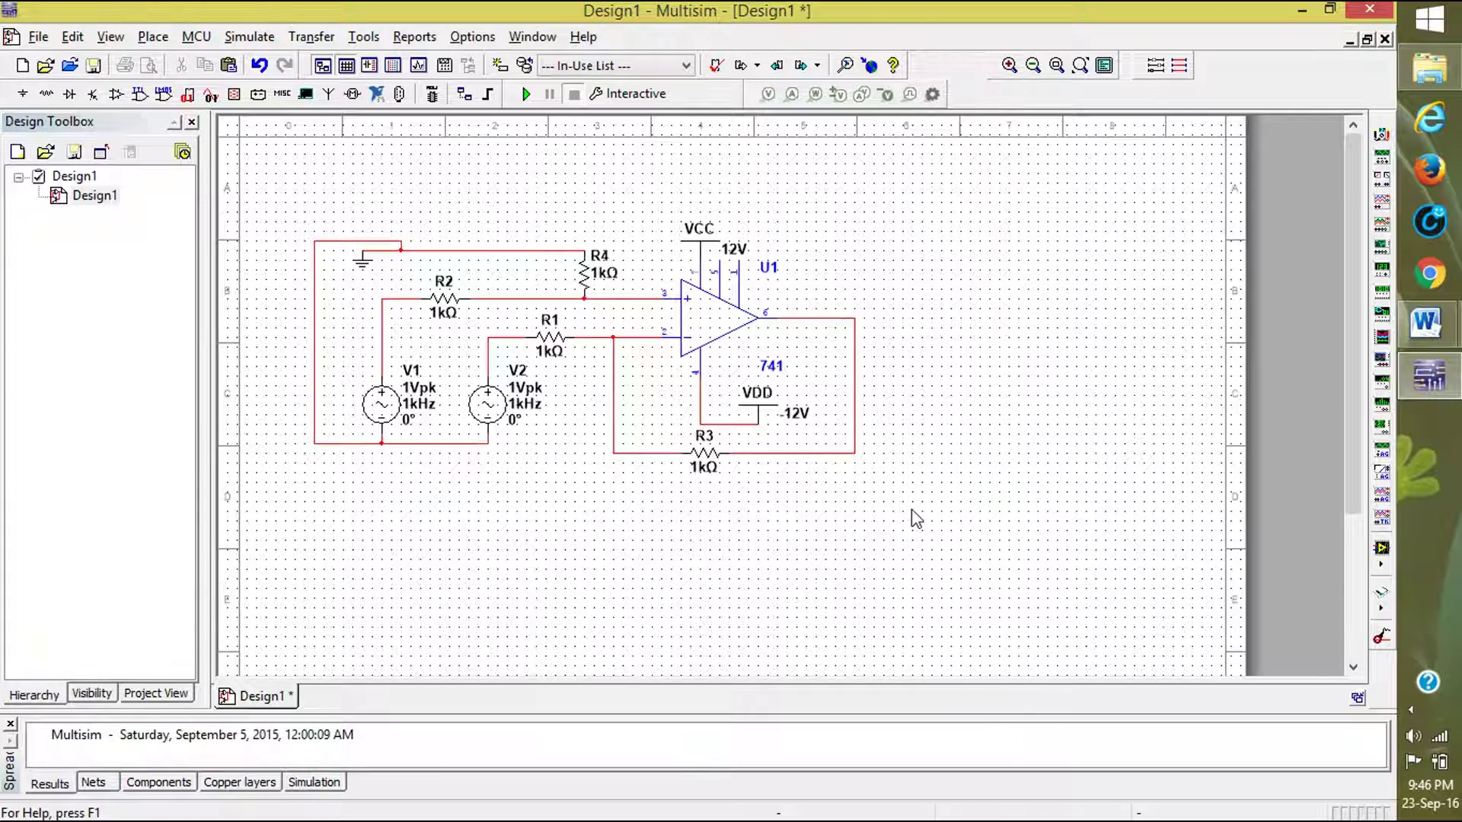
# Set source V1 to 5 Vpk at 100 Hz and V2 to 3 Vpk at 100 Hz.
pyautogui.doubleClick(418, 392)
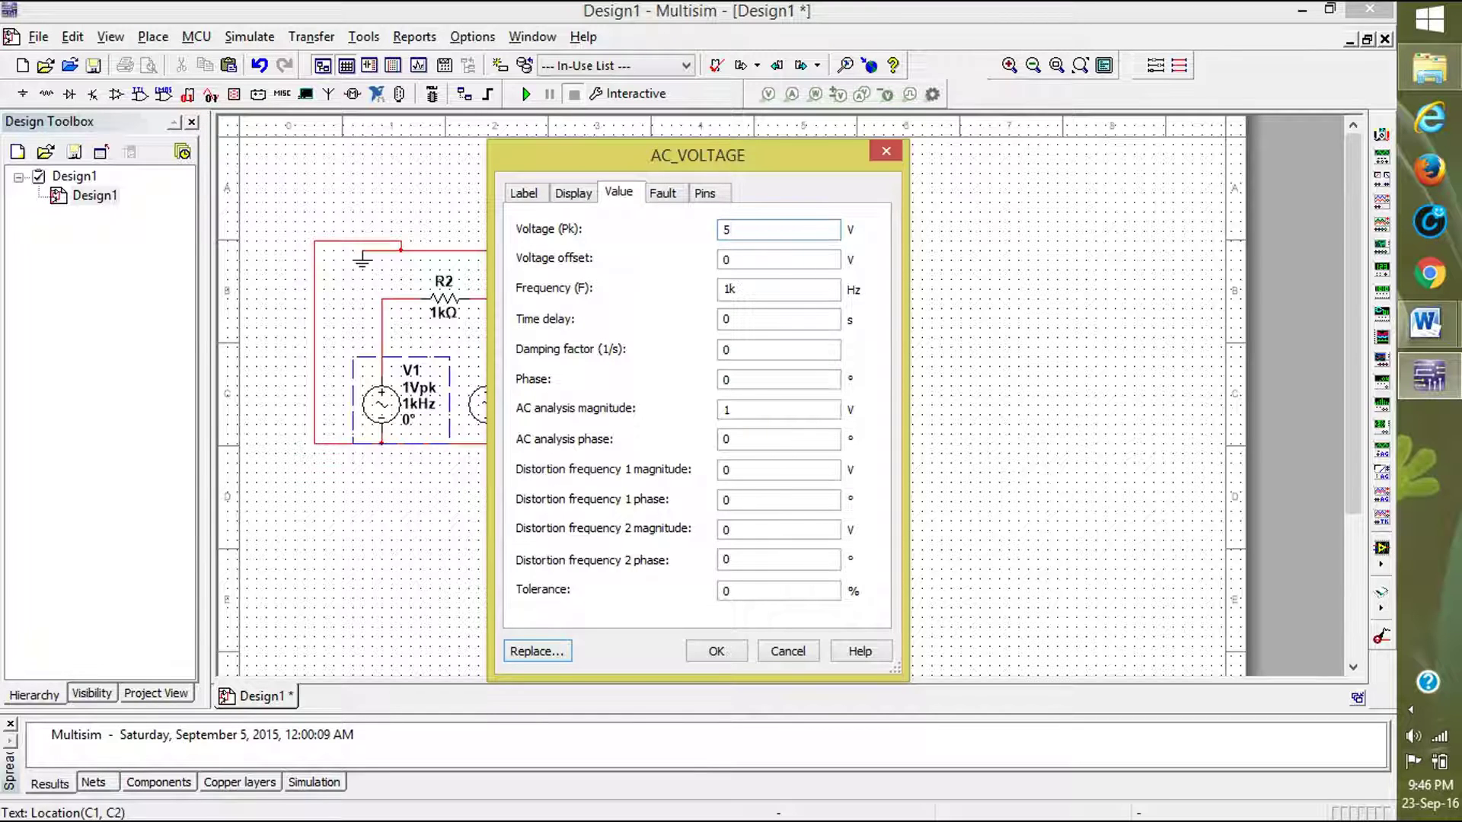
pyautogui.click(793, 287)
pyautogui.press('Return')
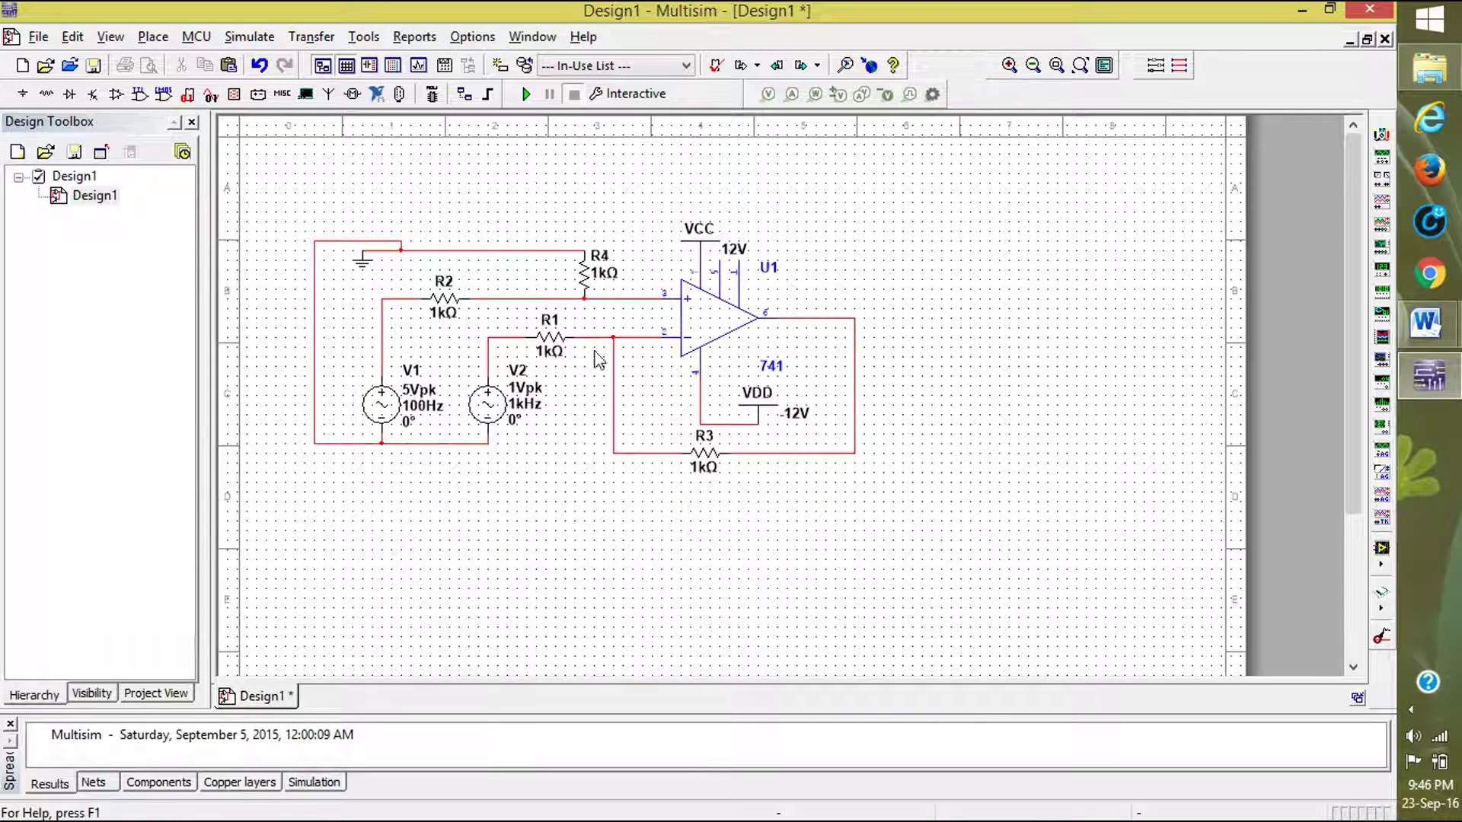
pyautogui.doubleClick(533, 402)
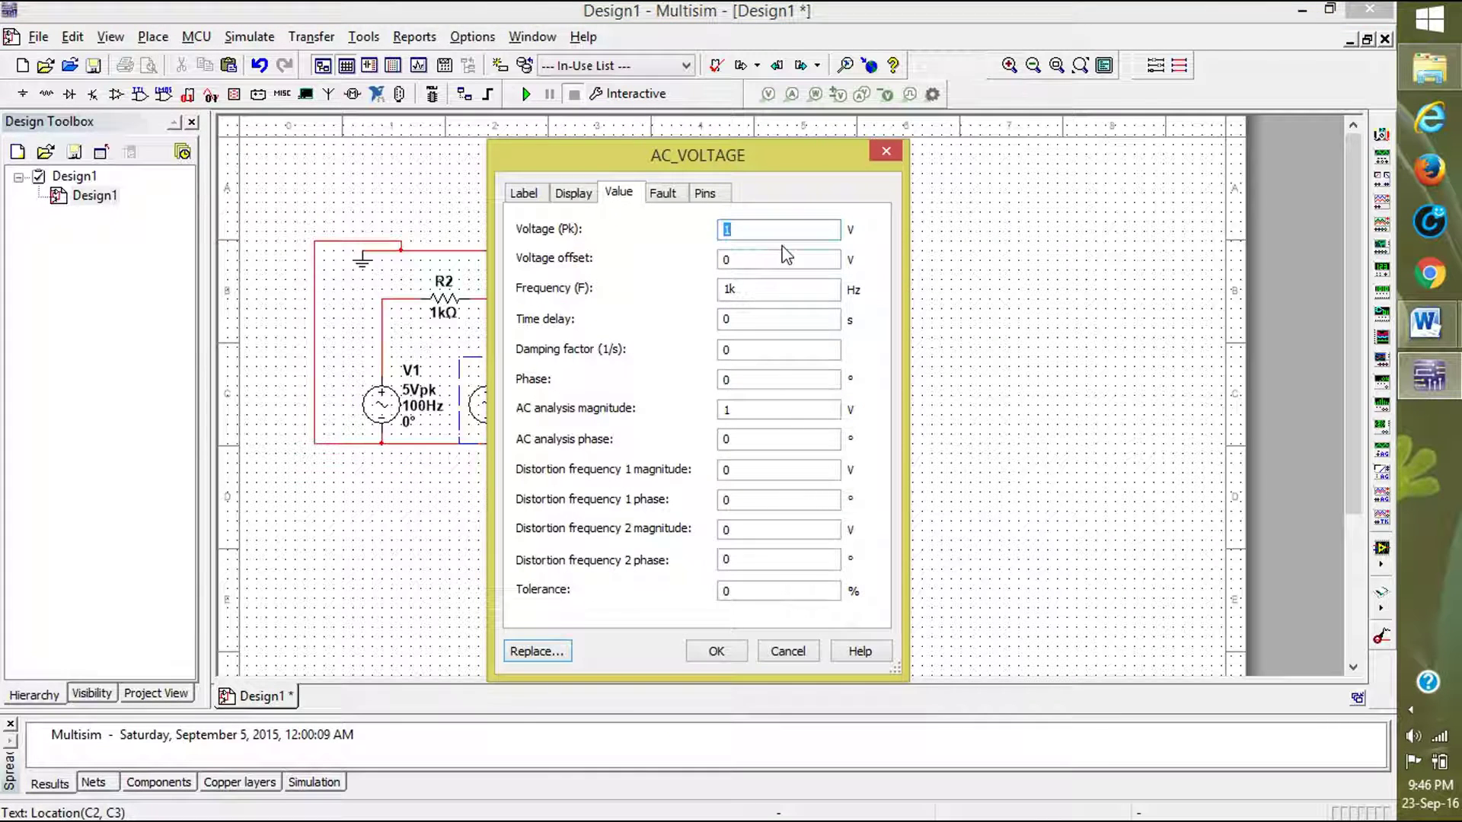
pyautogui.click(784, 285)
pyautogui.press('Return')
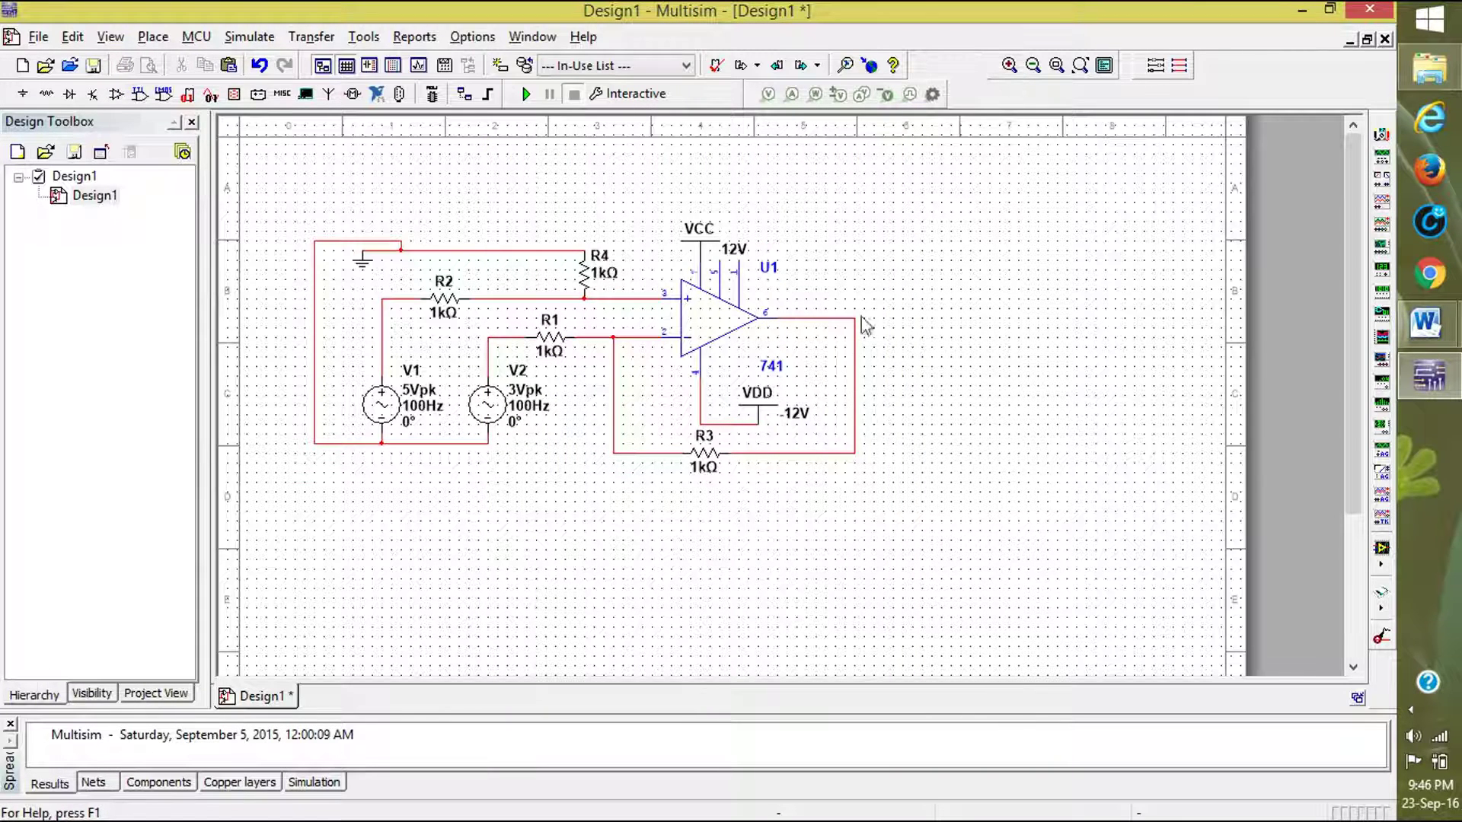
# Place the four-channel oscilloscope right of the circuit and wire channel A to R2's left junction.
pyautogui.click(1381, 225)
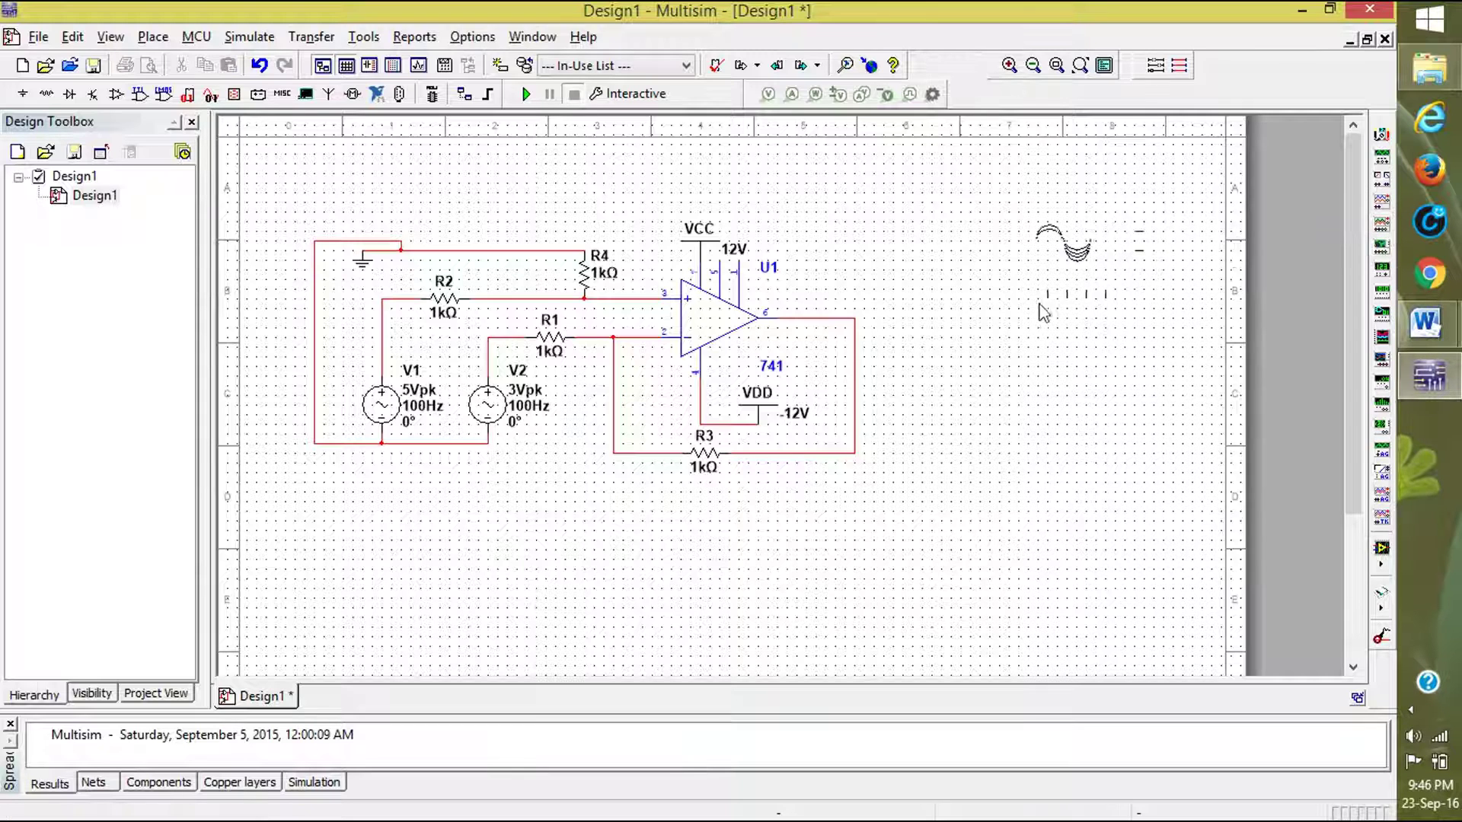
pyautogui.click(1004, 326)
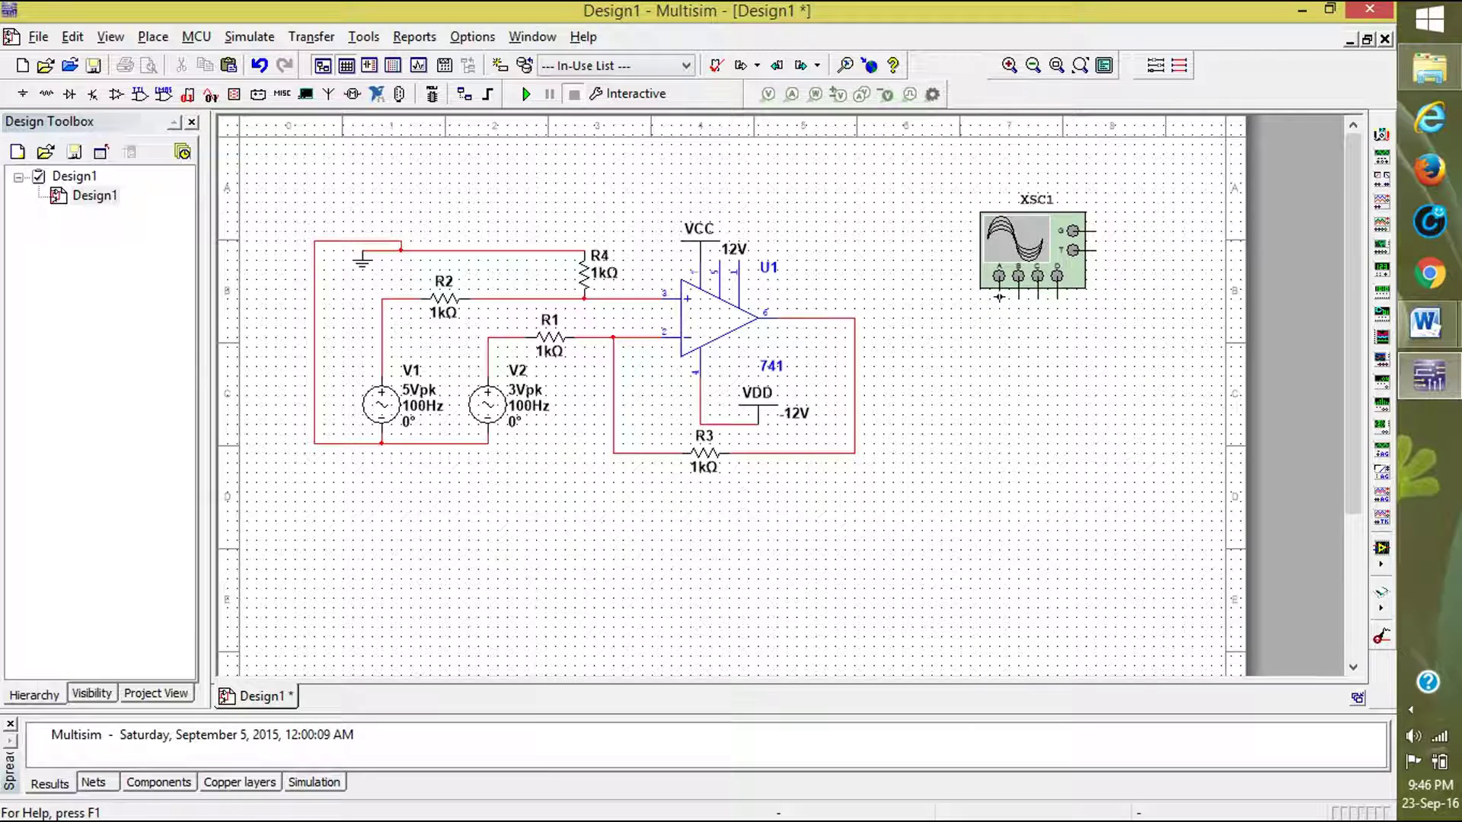
pyautogui.click(999, 288)
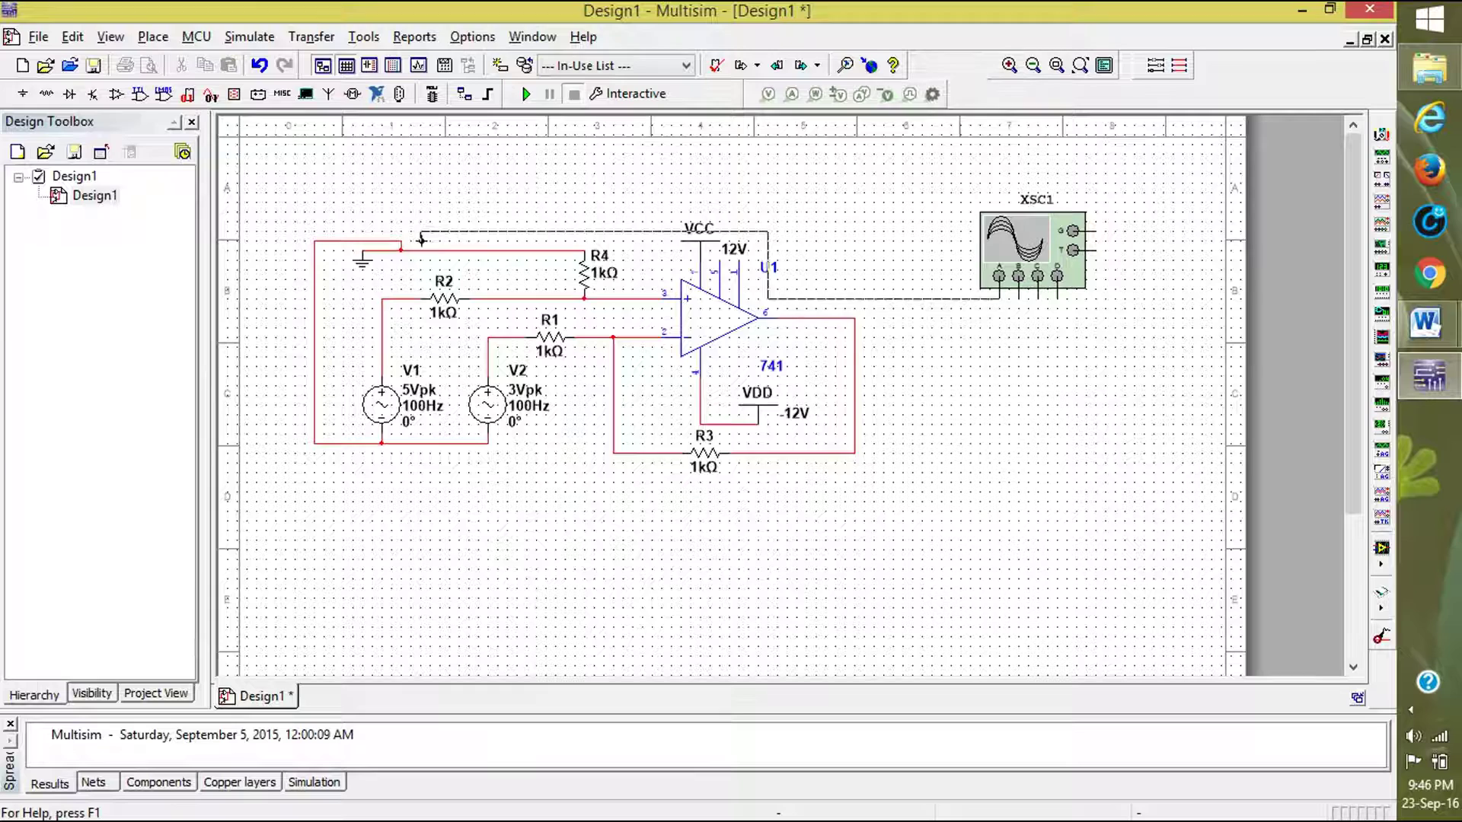
pyautogui.click(411, 300)
pyautogui.click(1019, 293)
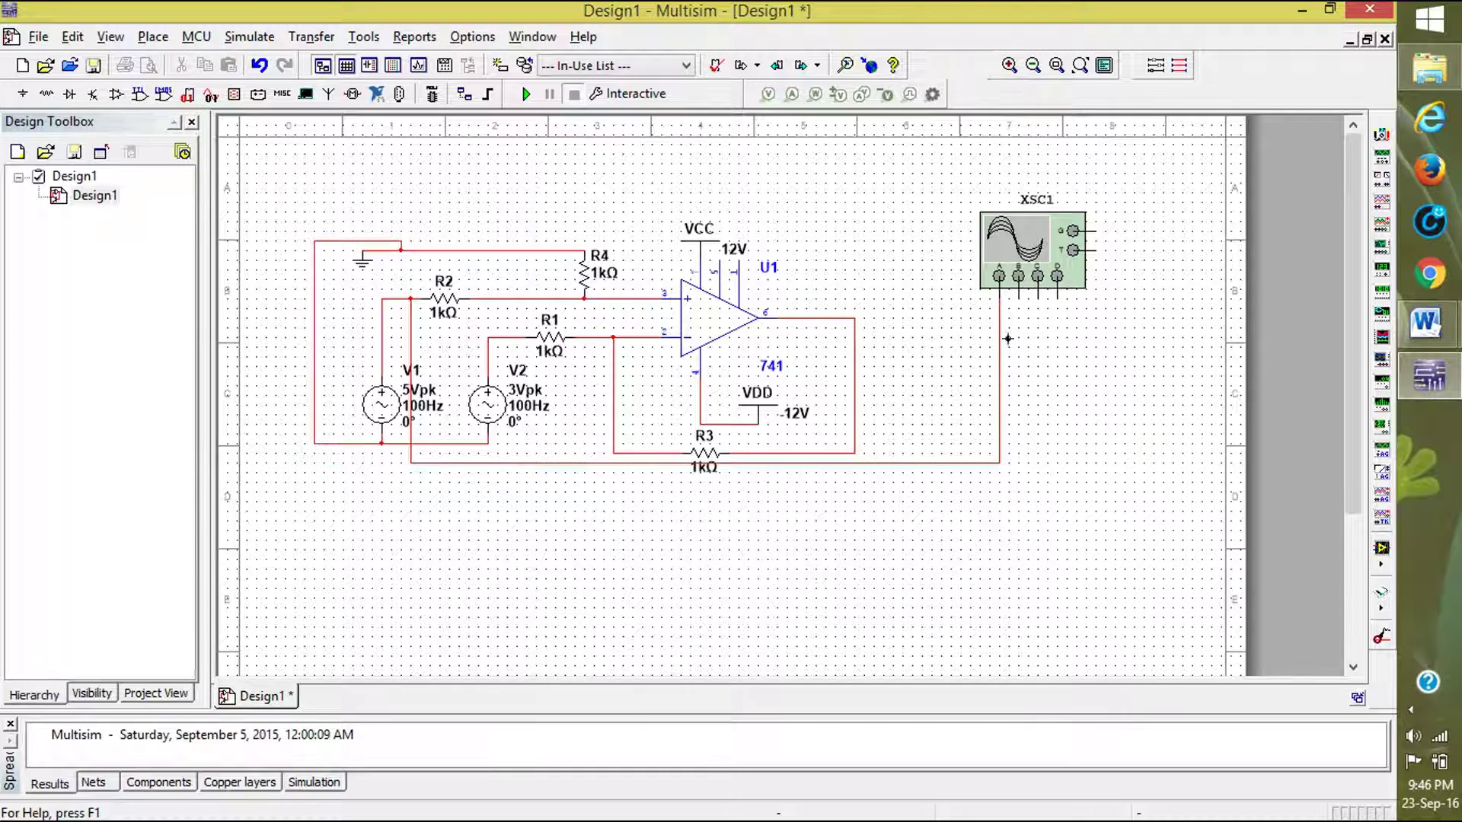
pyautogui.click(594, 337)
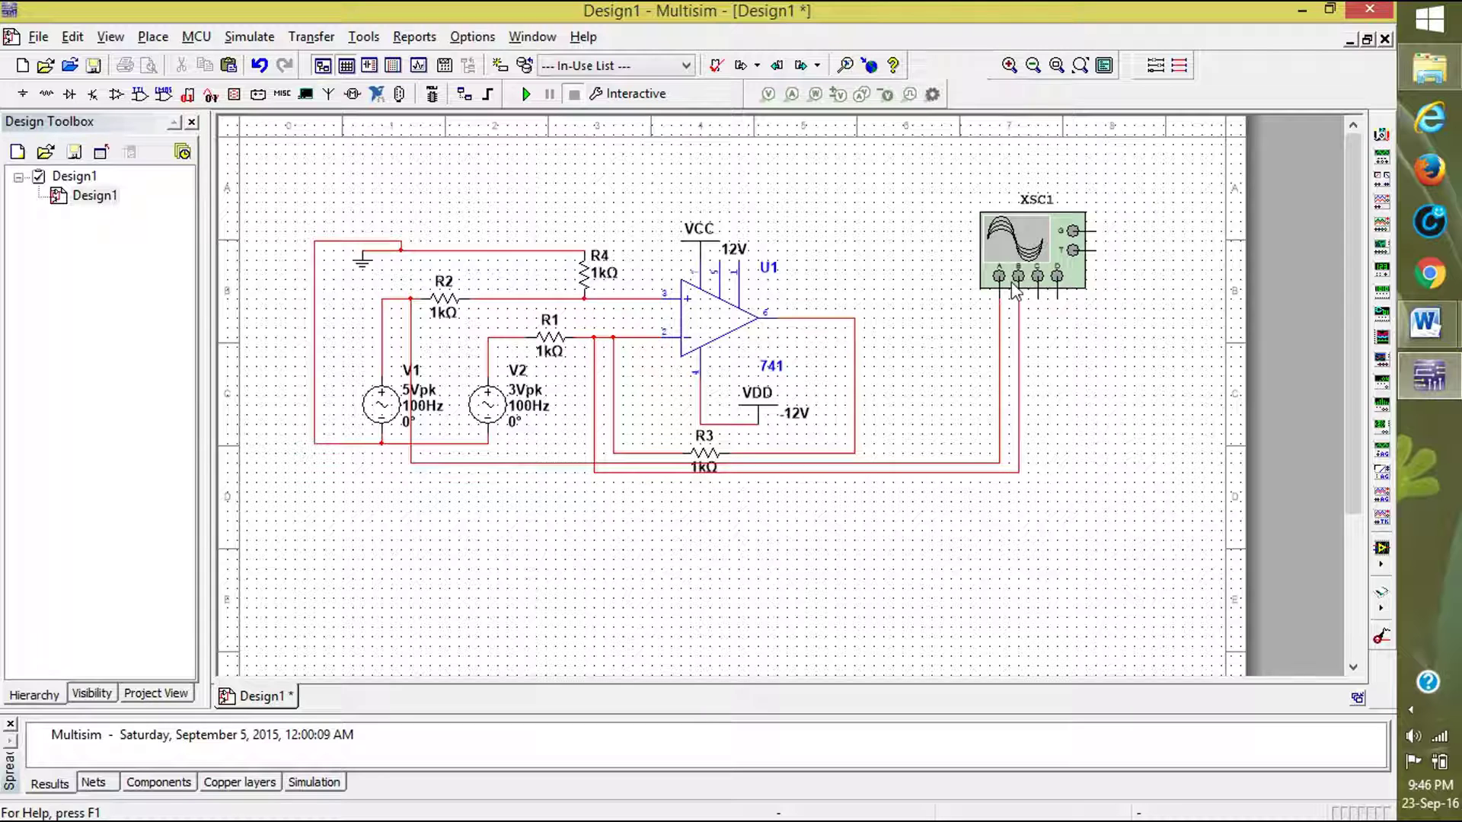
pyautogui.hotkey('ctrl', 'z')
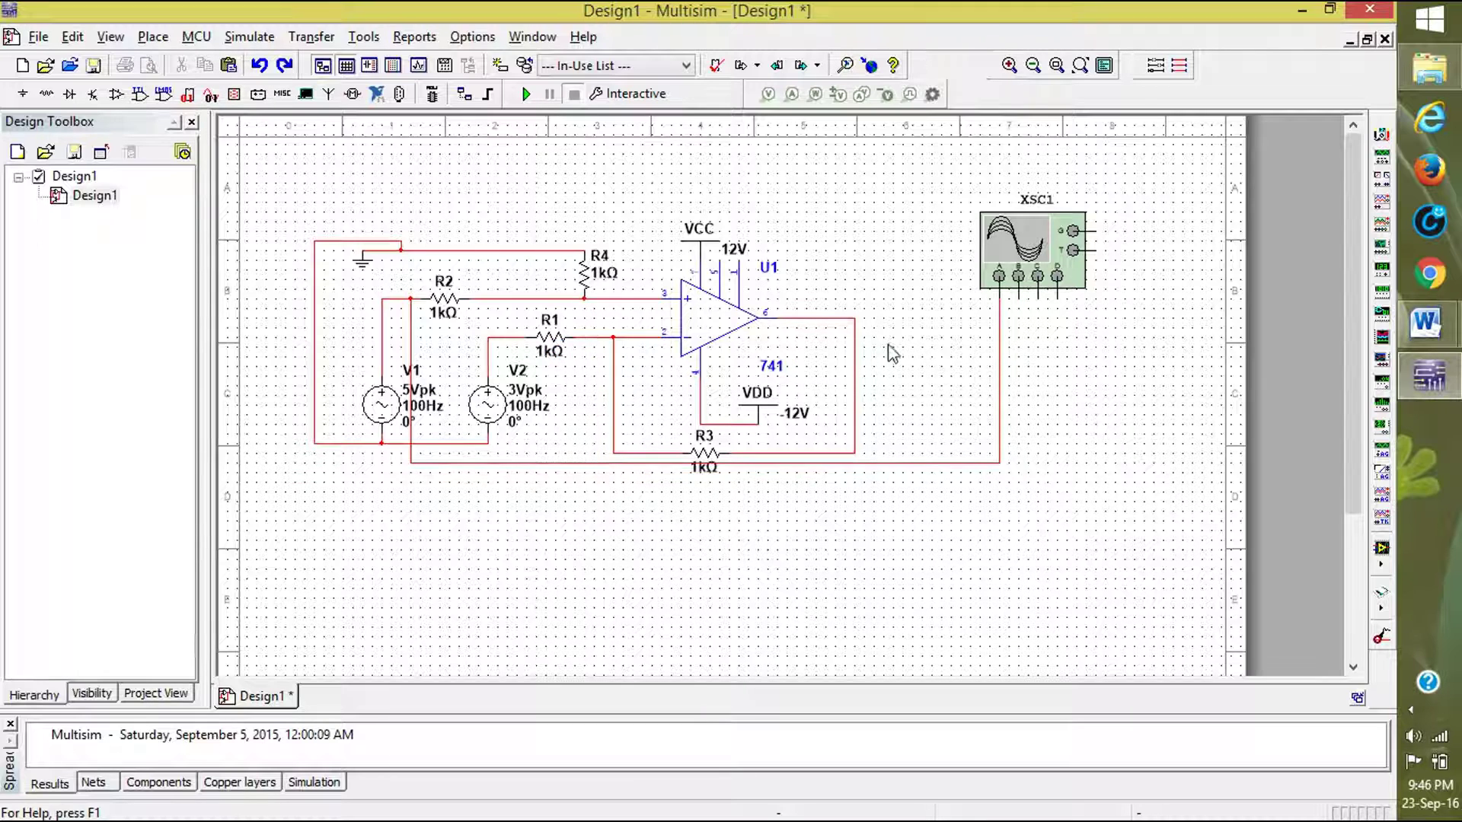
# Wire channel B to R1's left node, channel C to the op-amp output, and G to ground.
pyautogui.click(1019, 297)
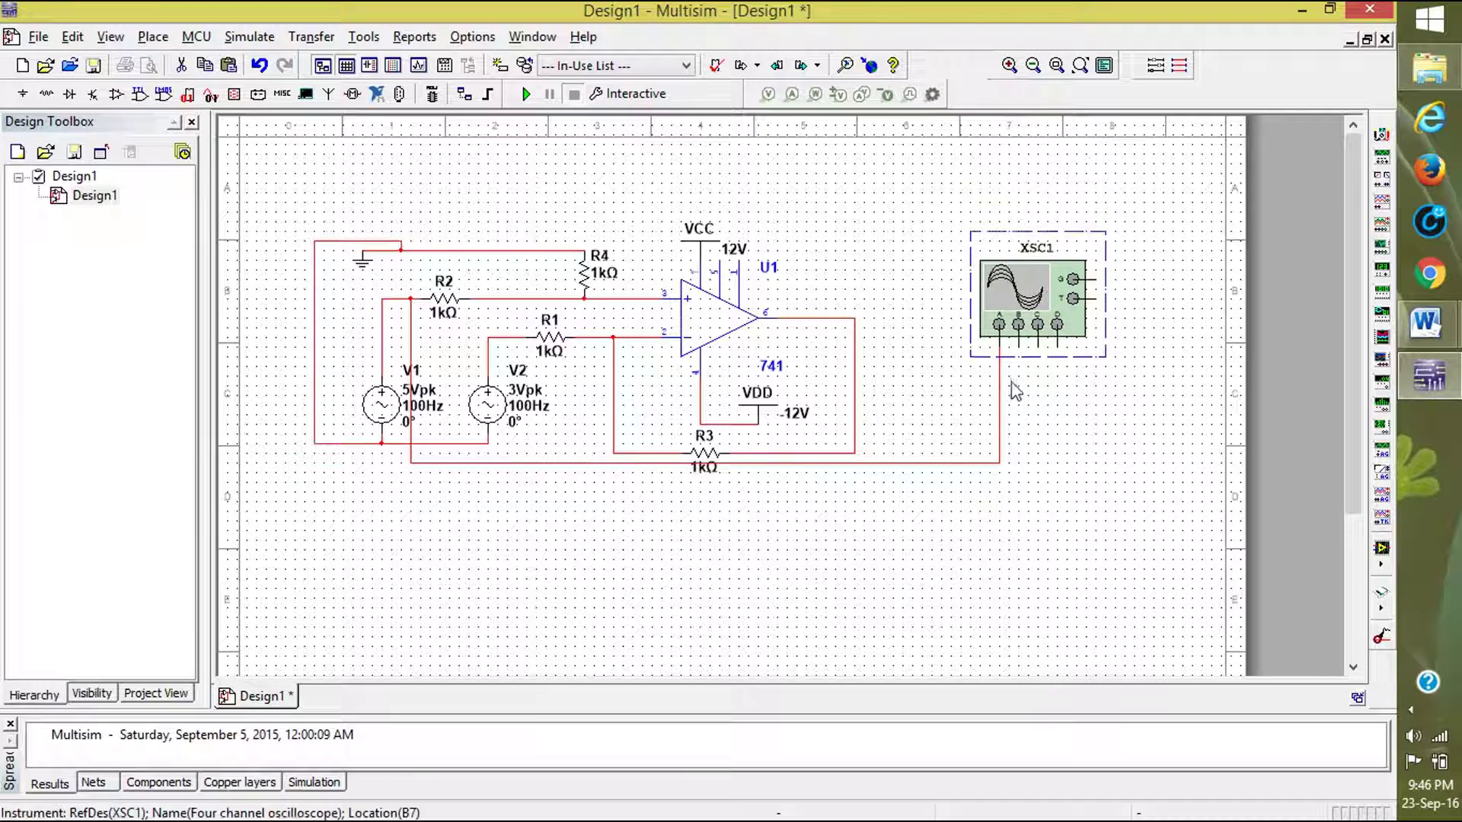
pyautogui.click(1083, 394)
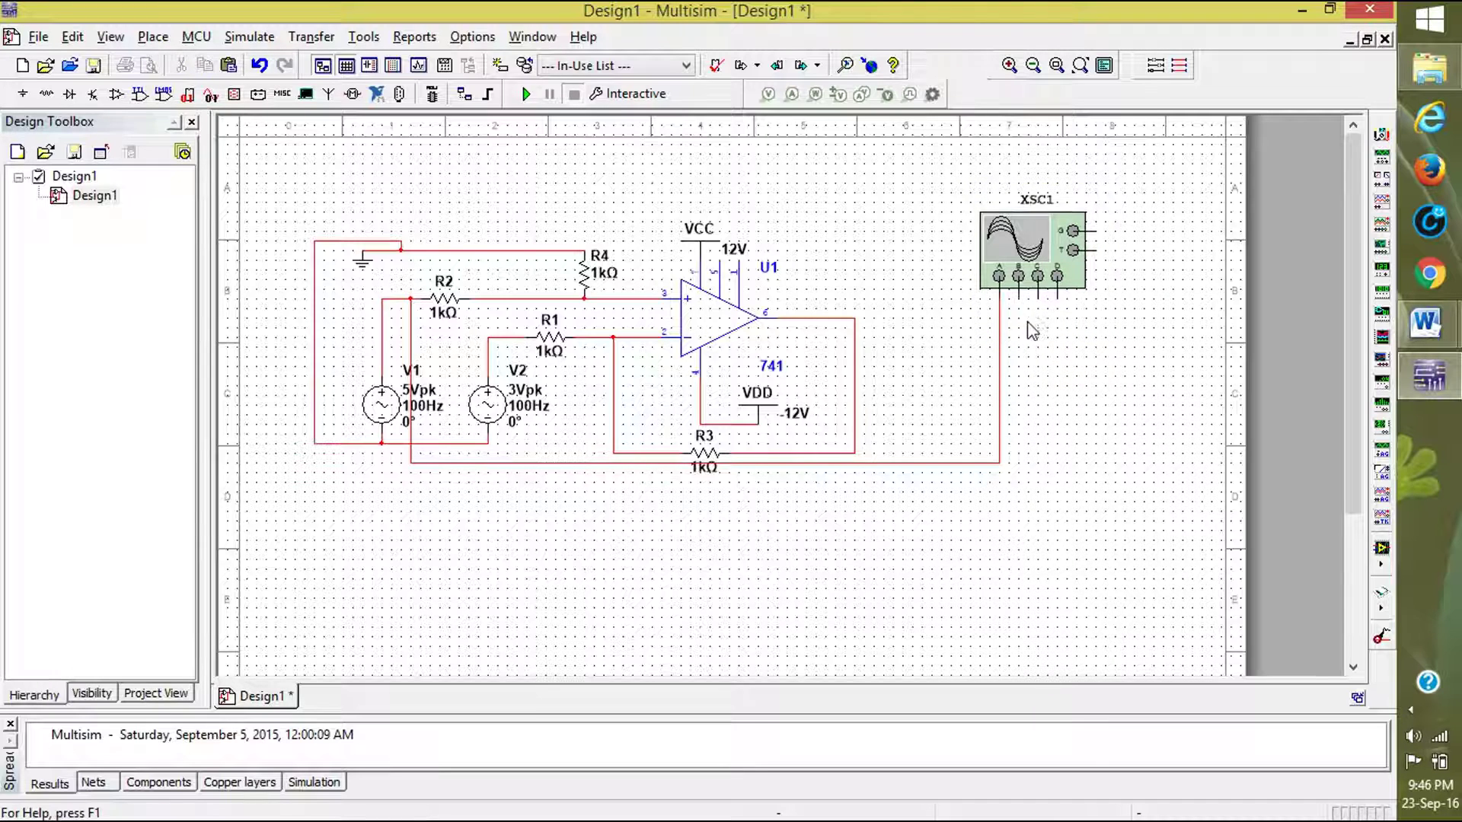
pyautogui.click(1019, 299)
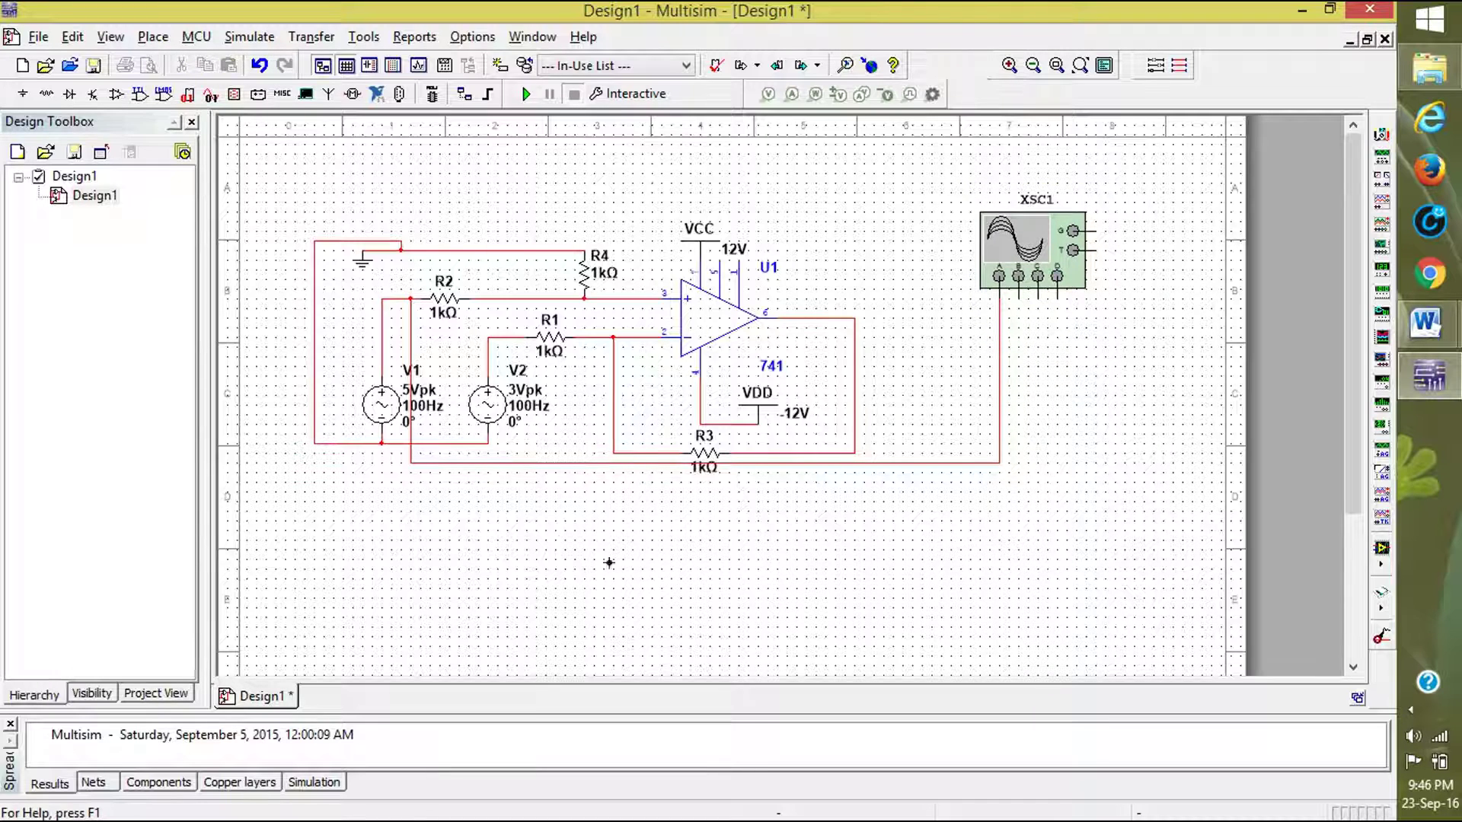
pyautogui.click(515, 343)
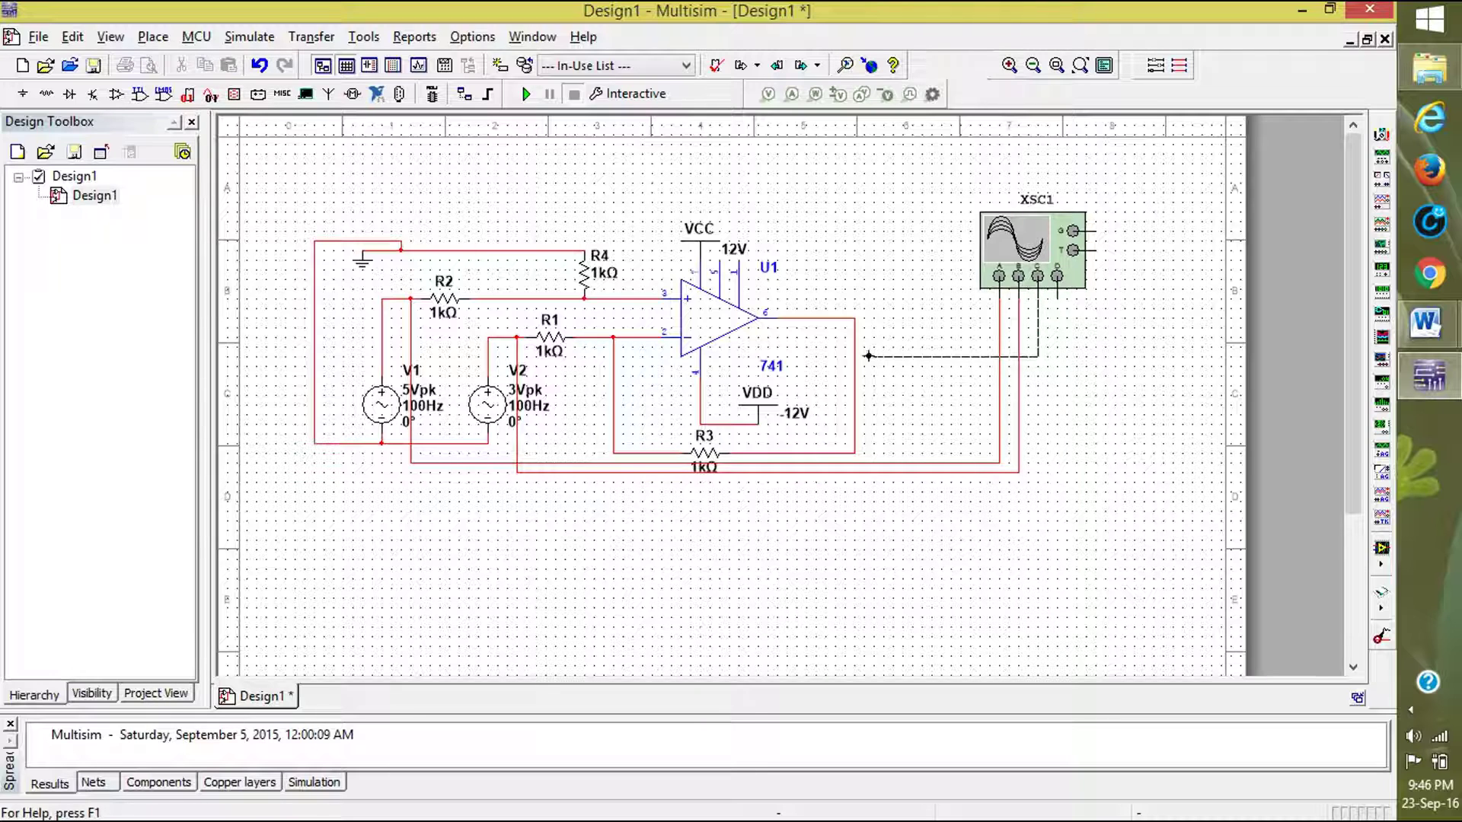
pyautogui.click(854, 349)
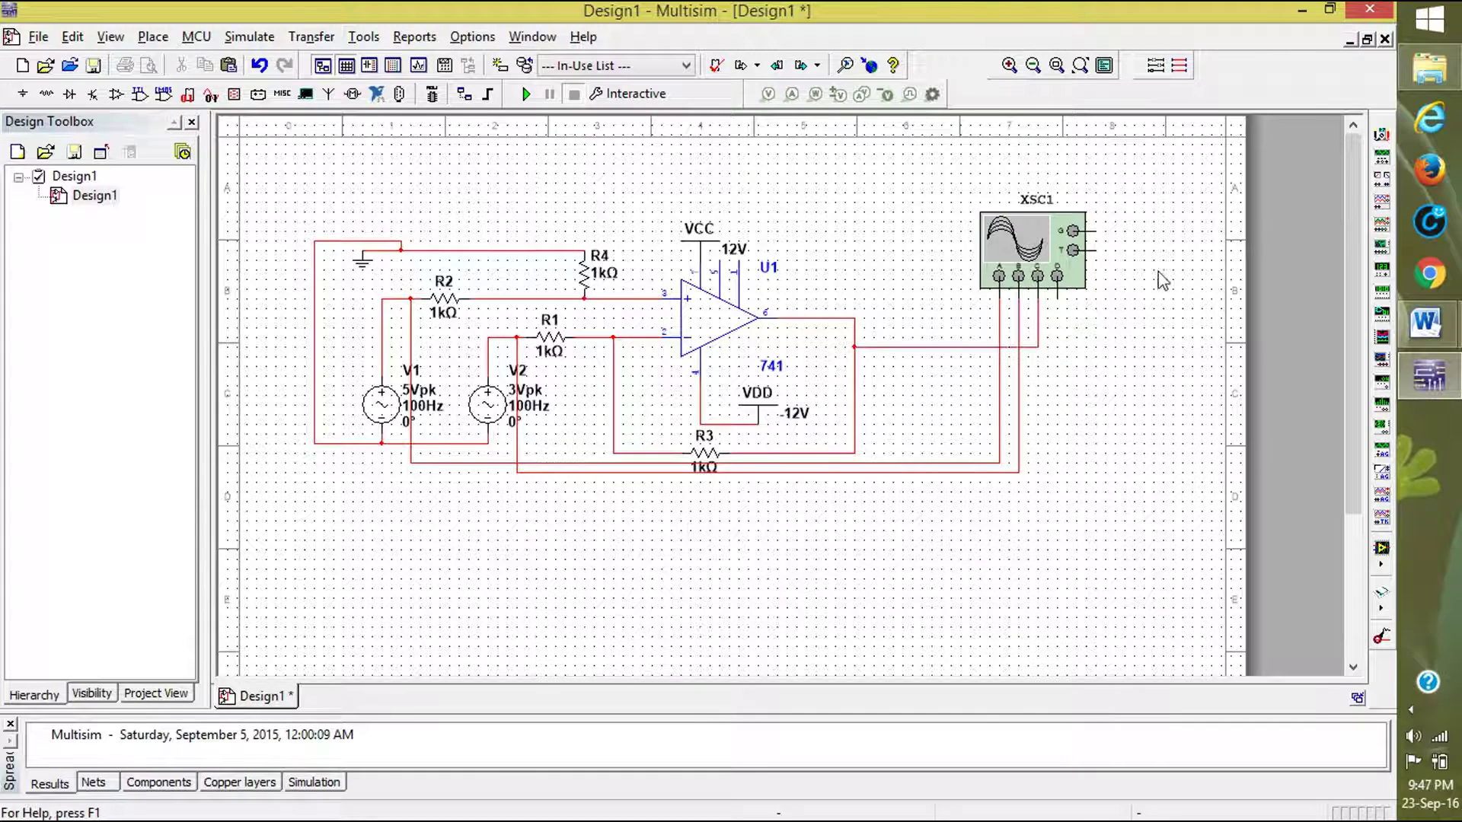
pyautogui.click(1094, 230)
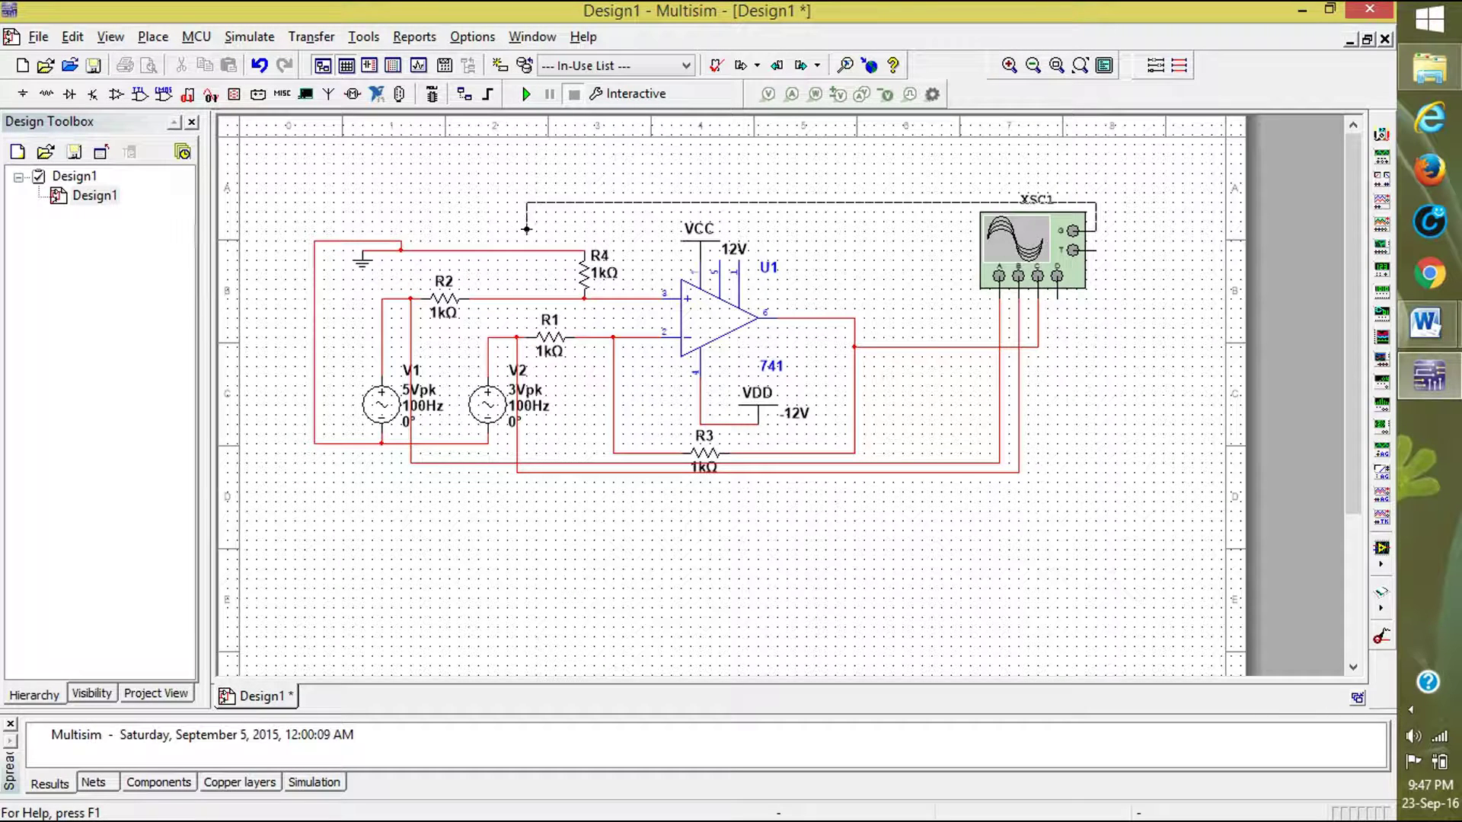
pyautogui.click(529, 250)
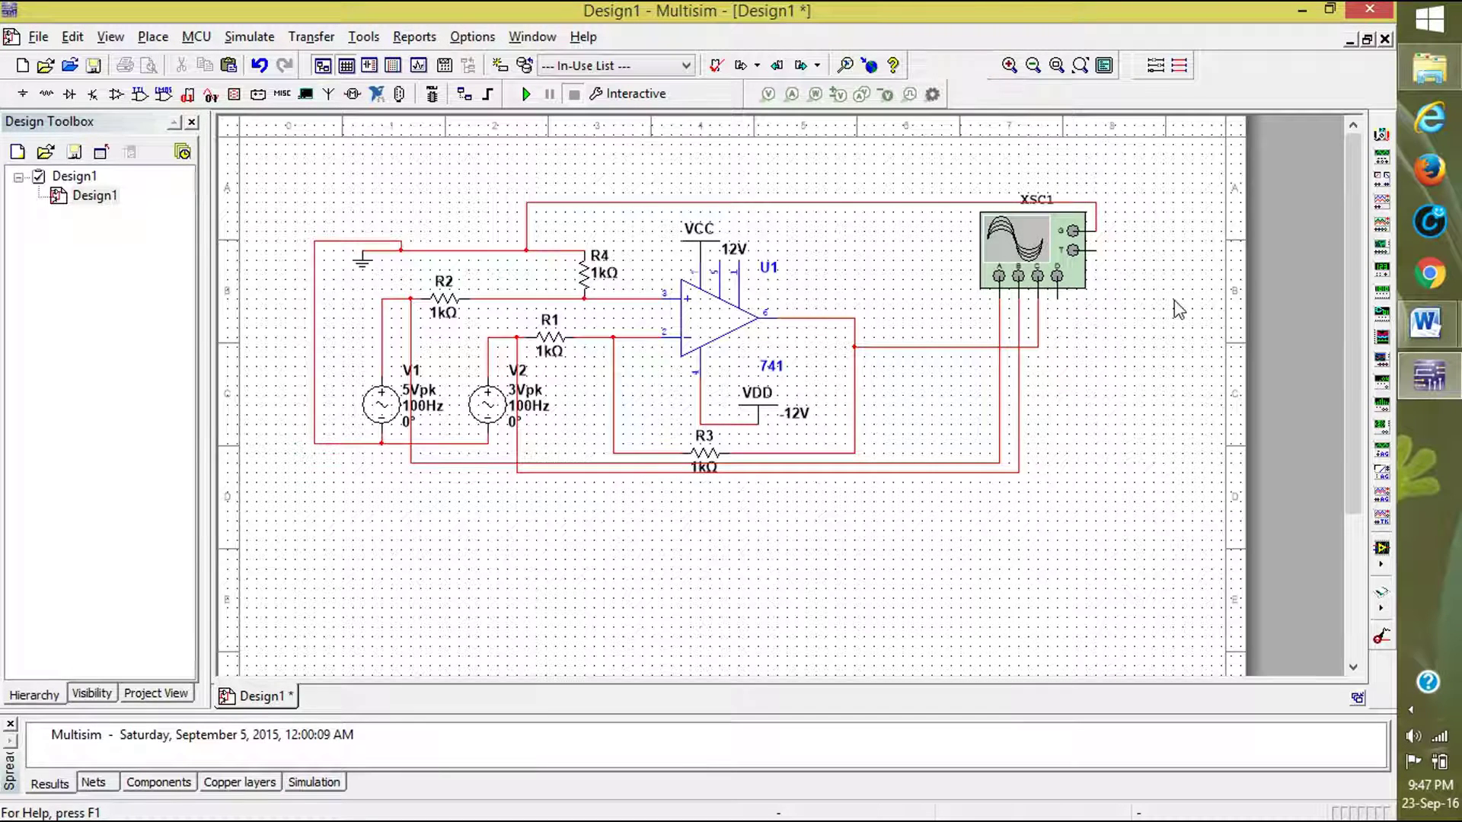
# Open XSC1's display, run and stop the simulation, and move the scope window left.
pyautogui.doubleClick(1063, 268)
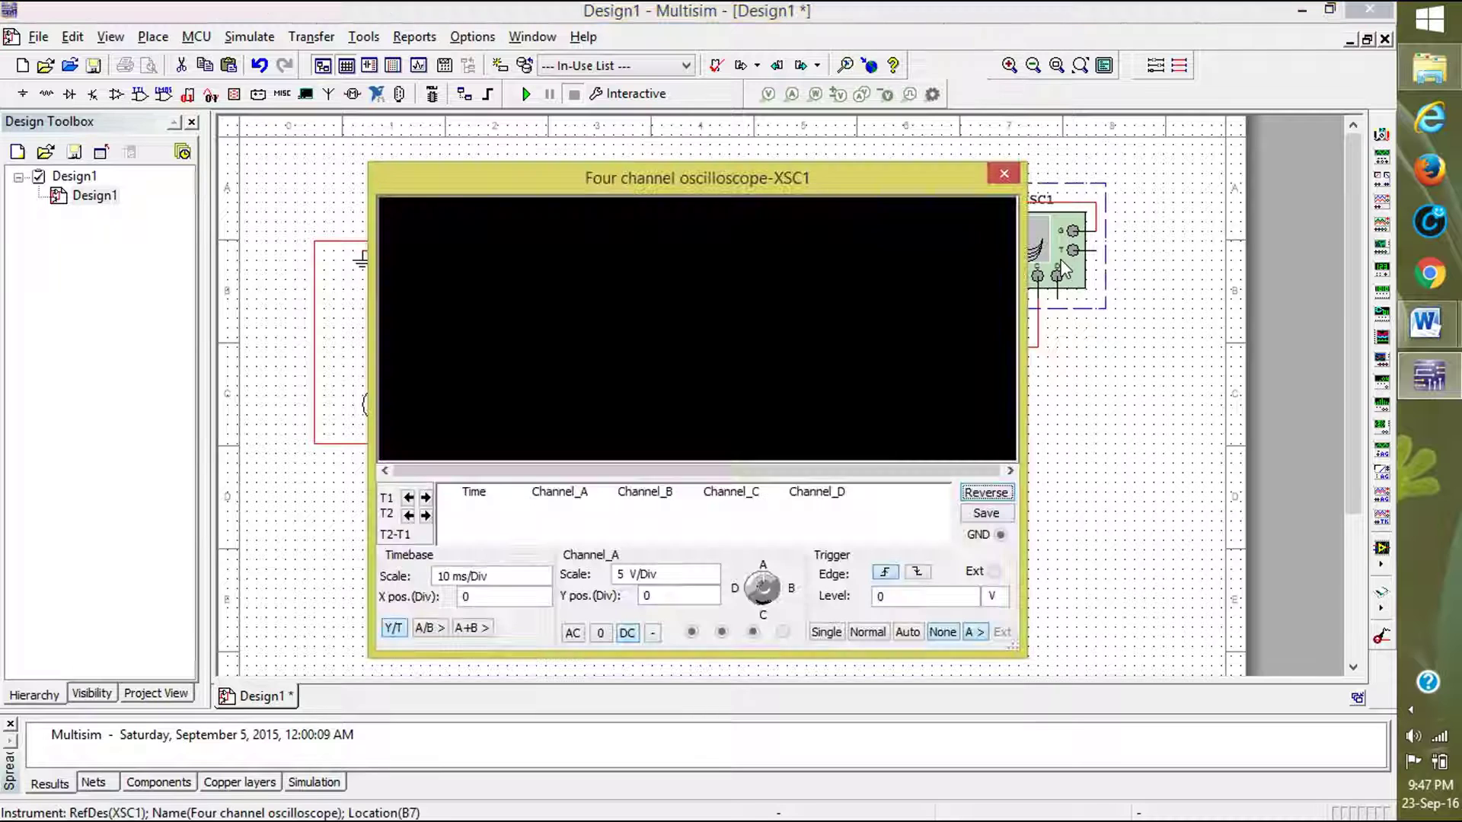
pyautogui.click(531, 95)
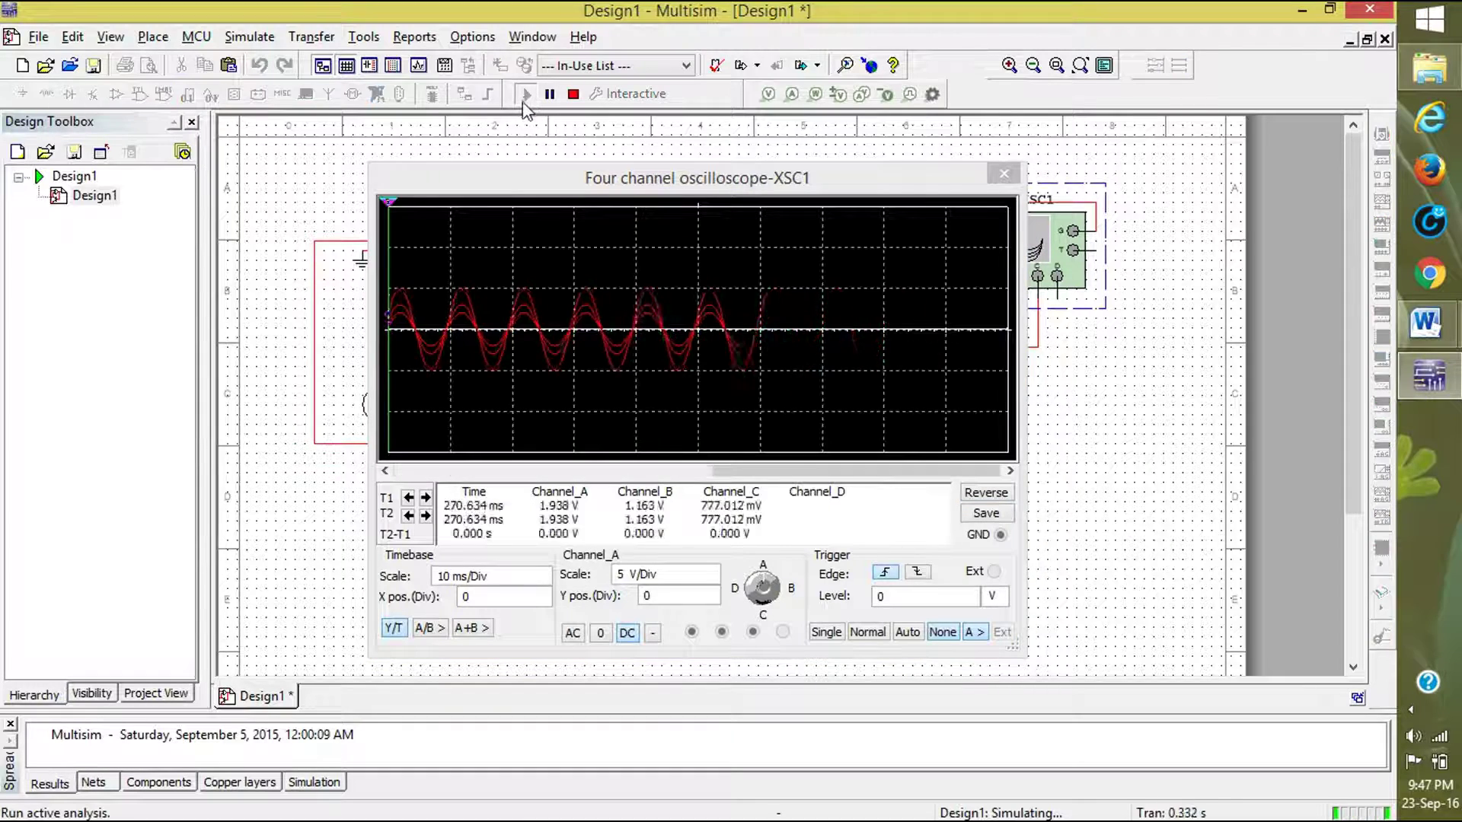
pyautogui.click(573, 94)
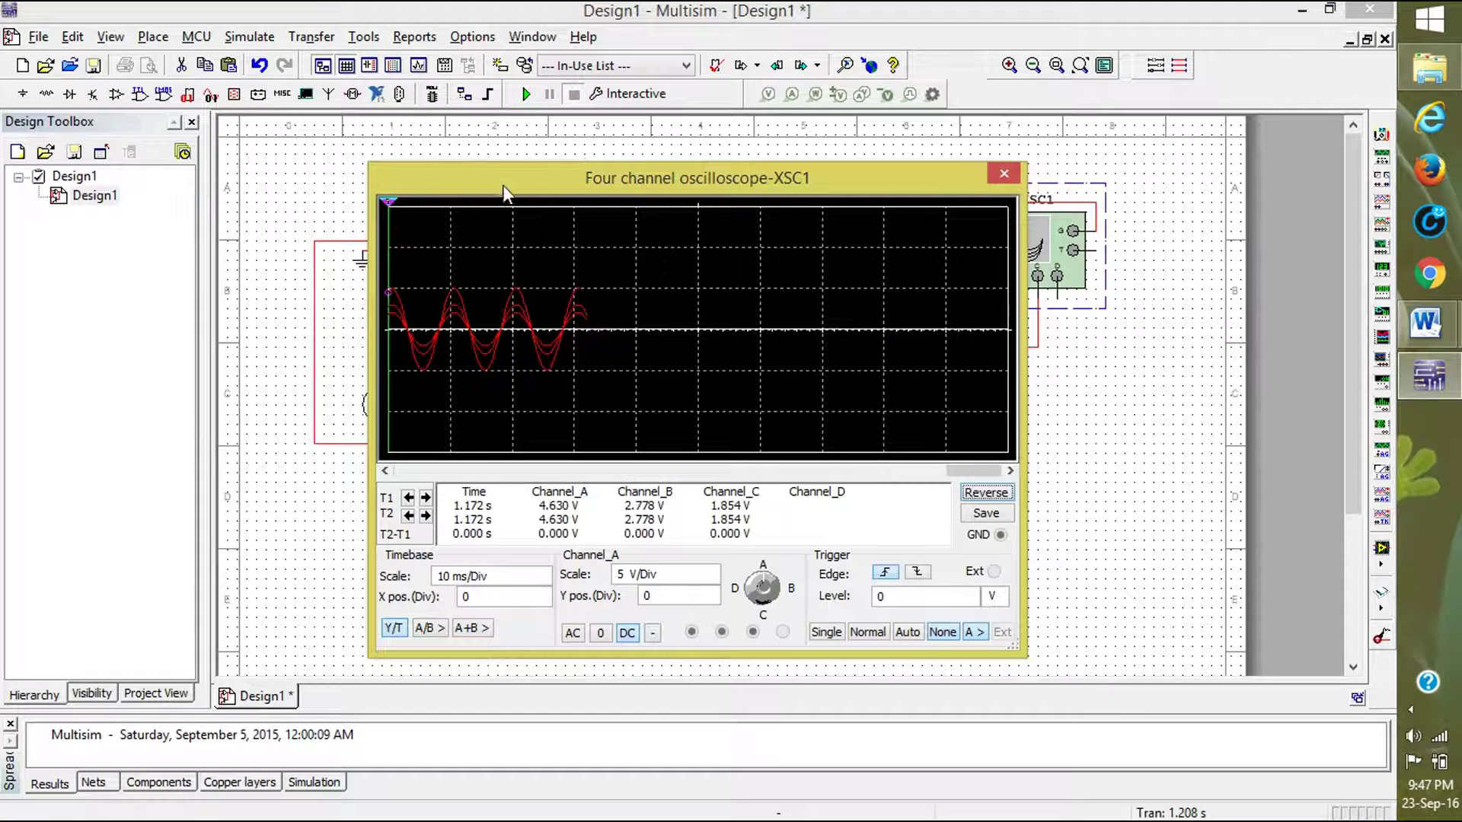
pyautogui.moveTo(504, 183); pyautogui.dragTo(408, 177)
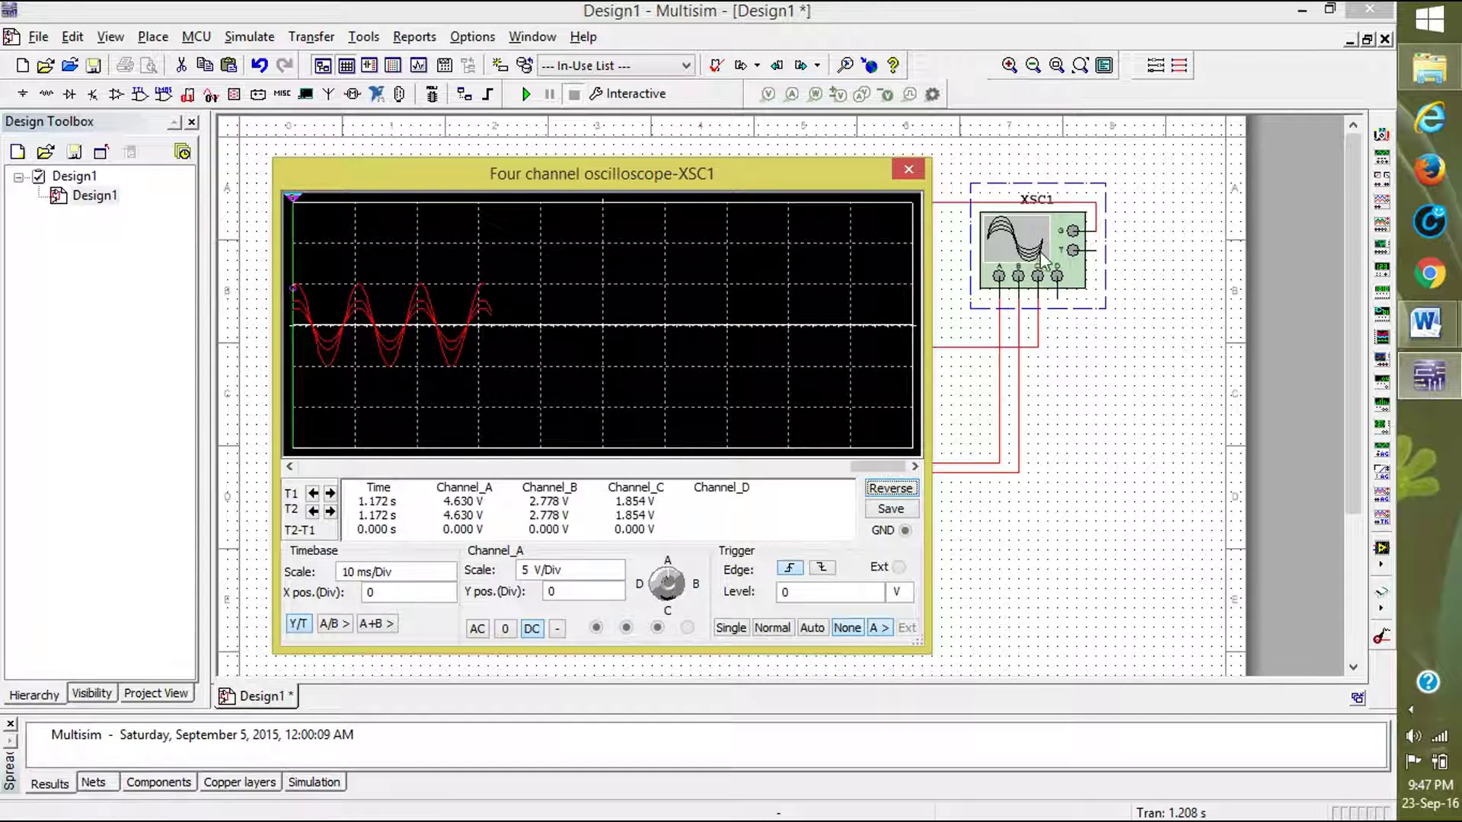
pyautogui.click(1039, 328)
# Change the channel C op-amp output net colour to dark blue in its net properties.
pyautogui.rightClick(1039, 326)
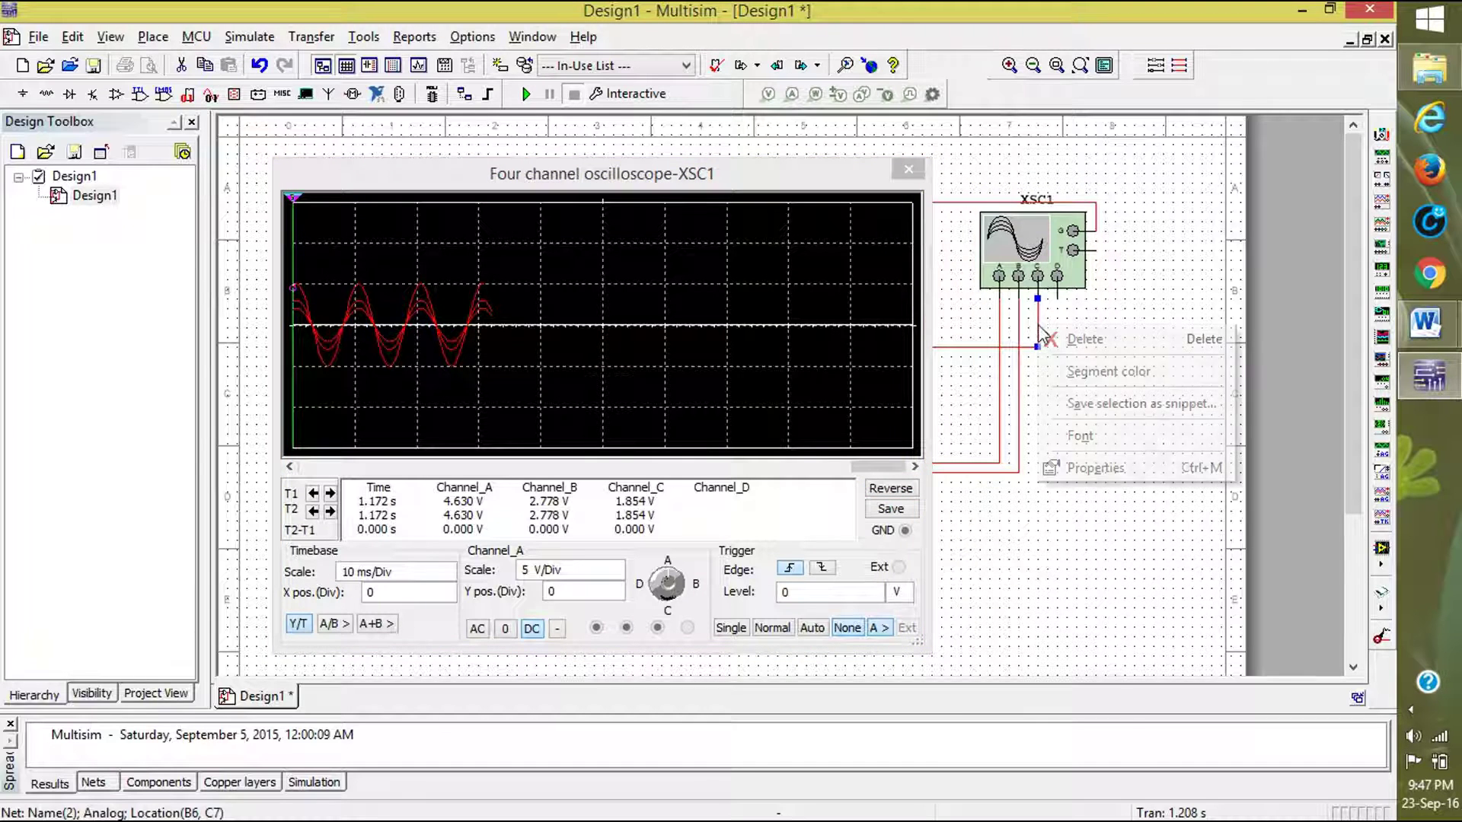
pyautogui.click(1095, 468)
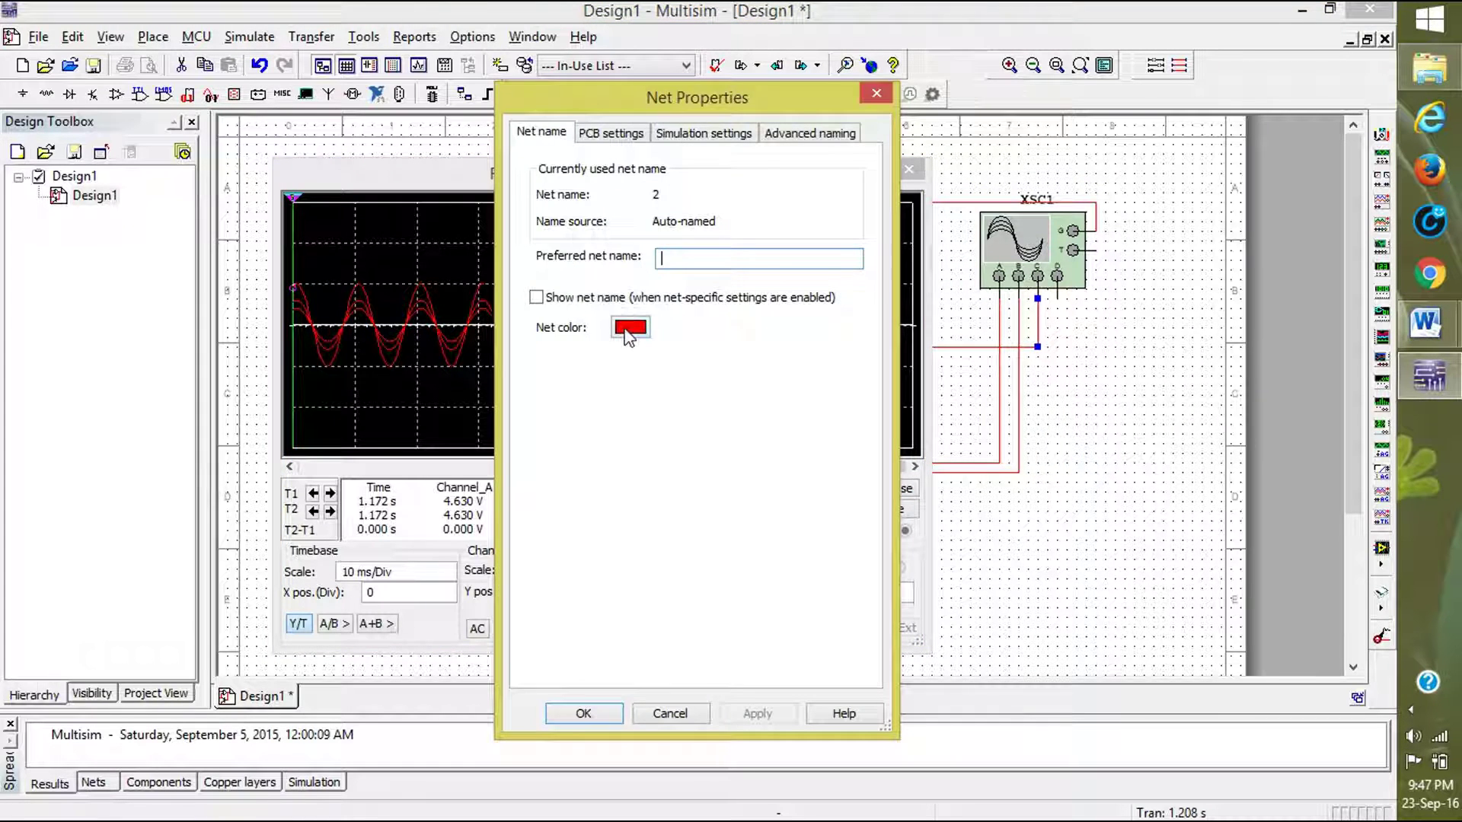
pyautogui.click(628, 324)
pyautogui.click(611, 351)
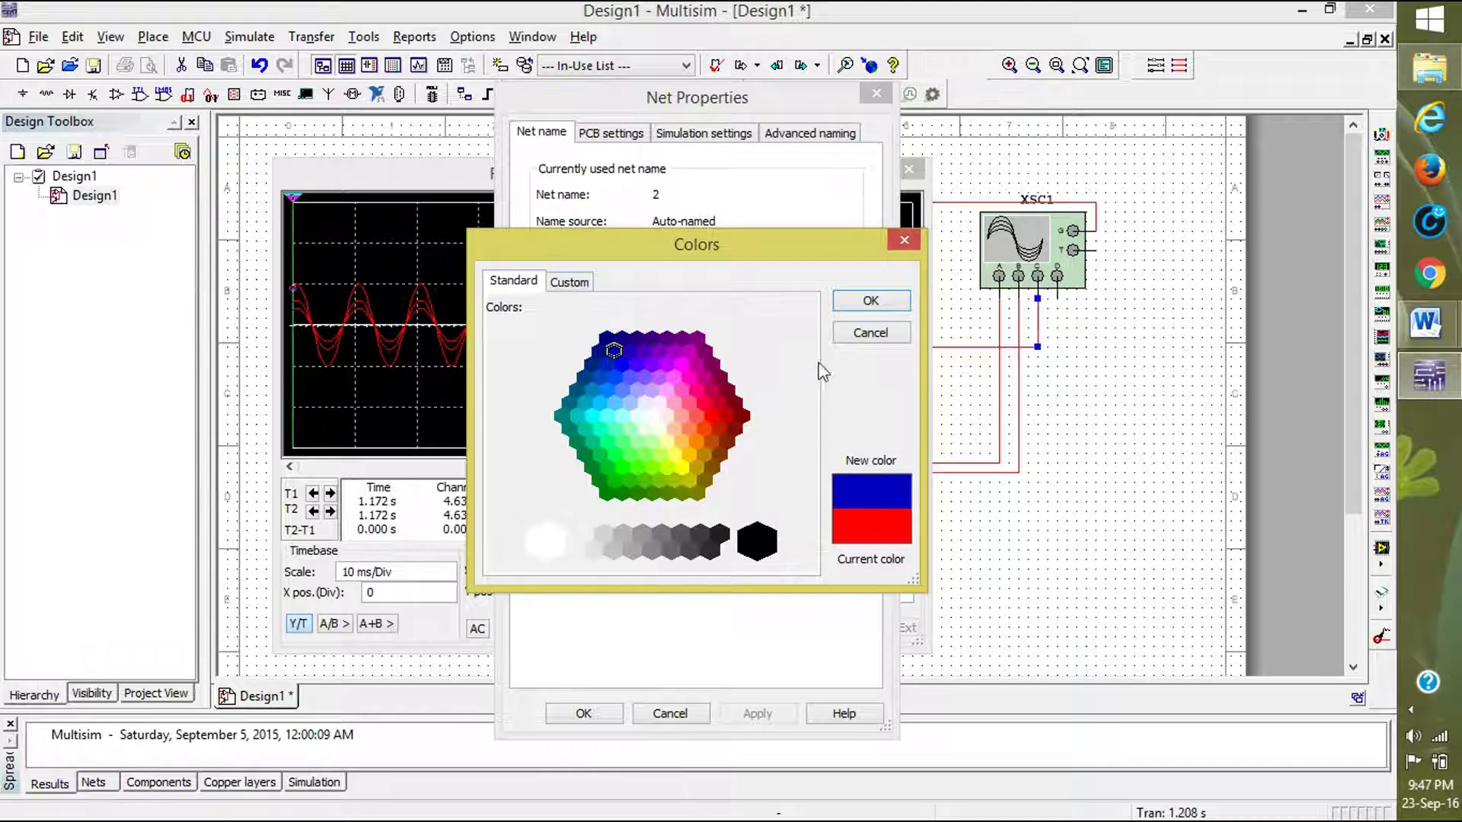
pyautogui.click(868, 302)
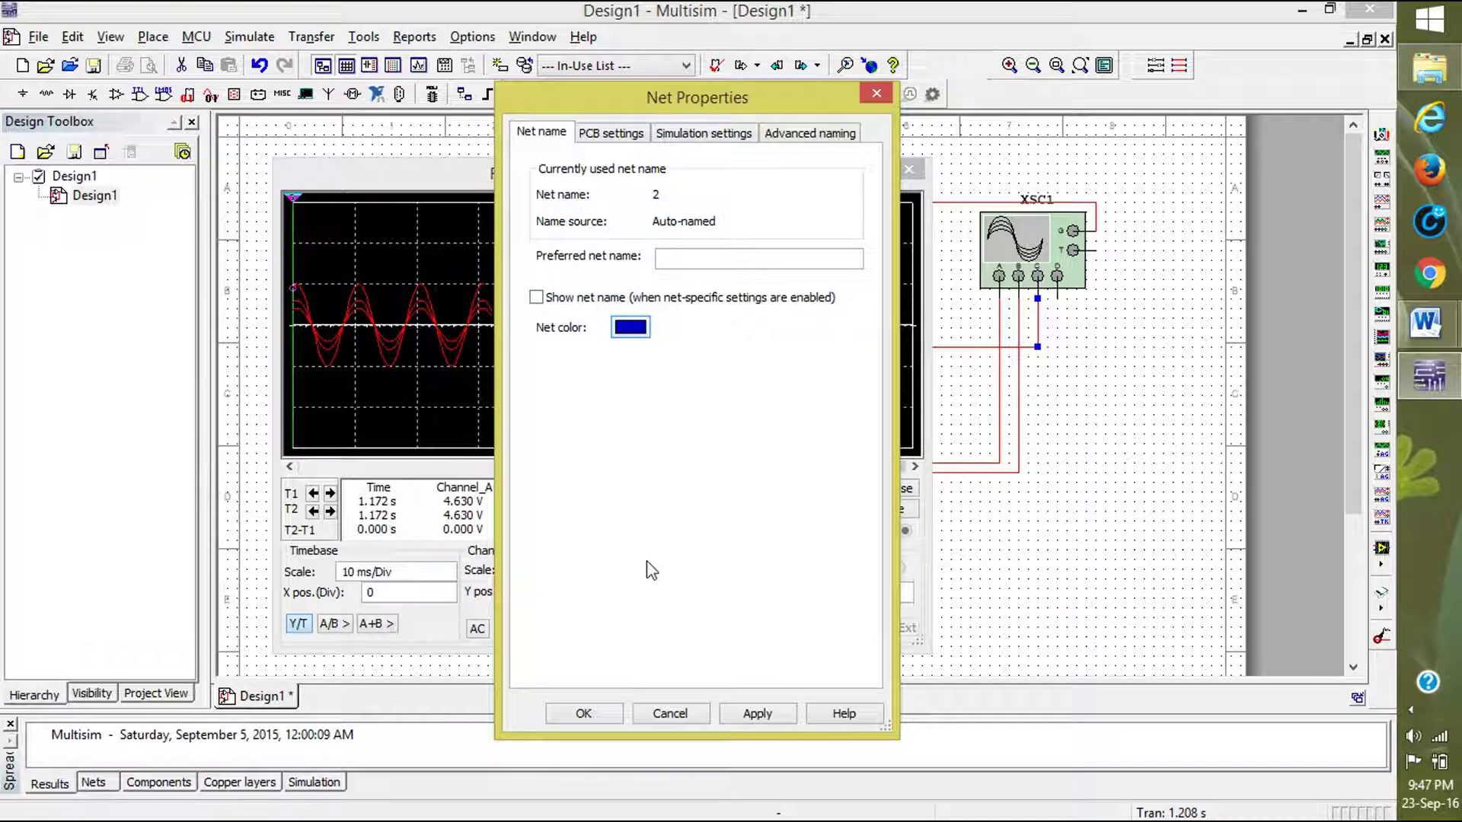
pyautogui.click(750, 712)
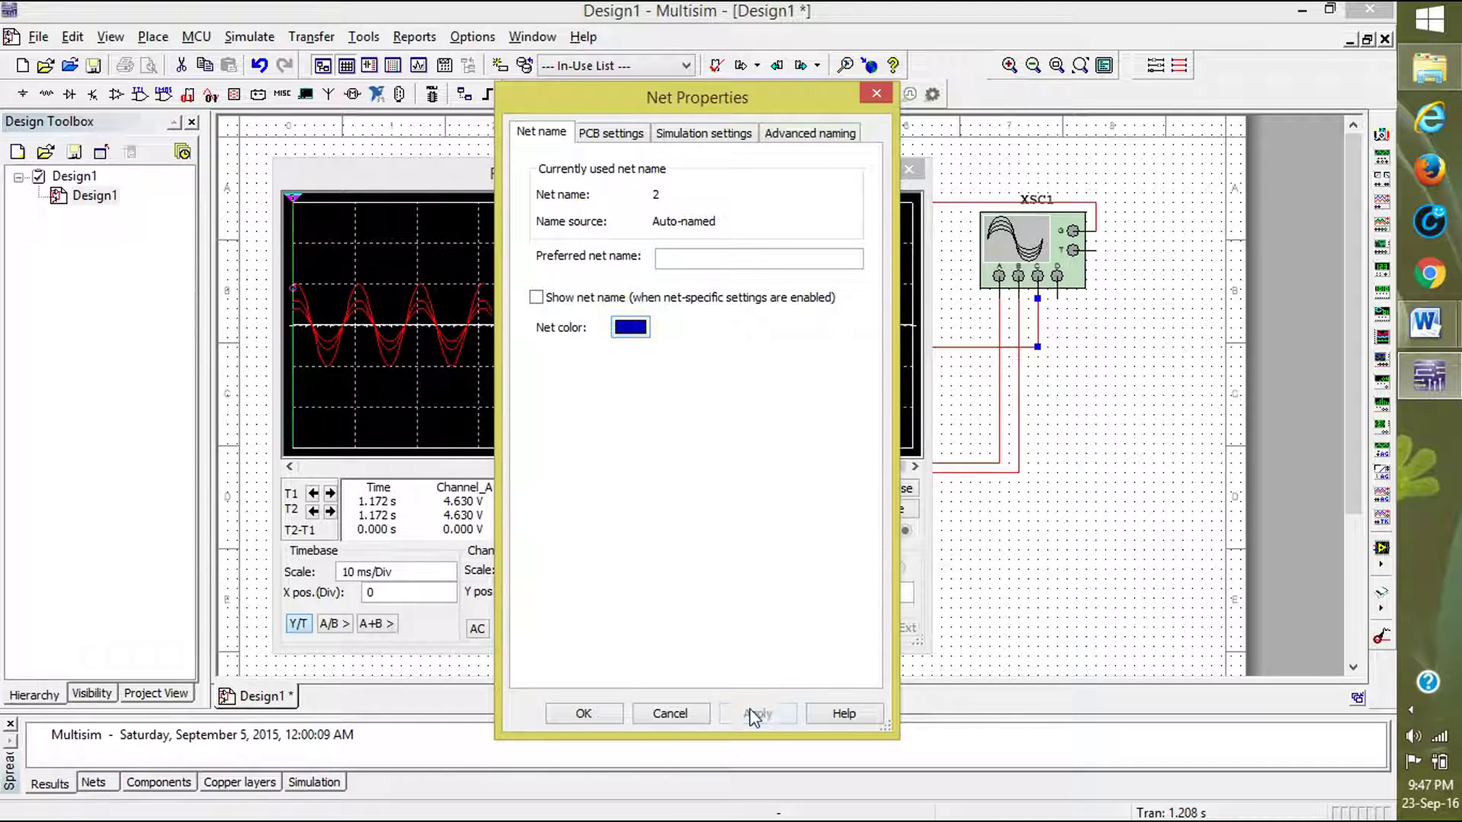
pyautogui.click(597, 713)
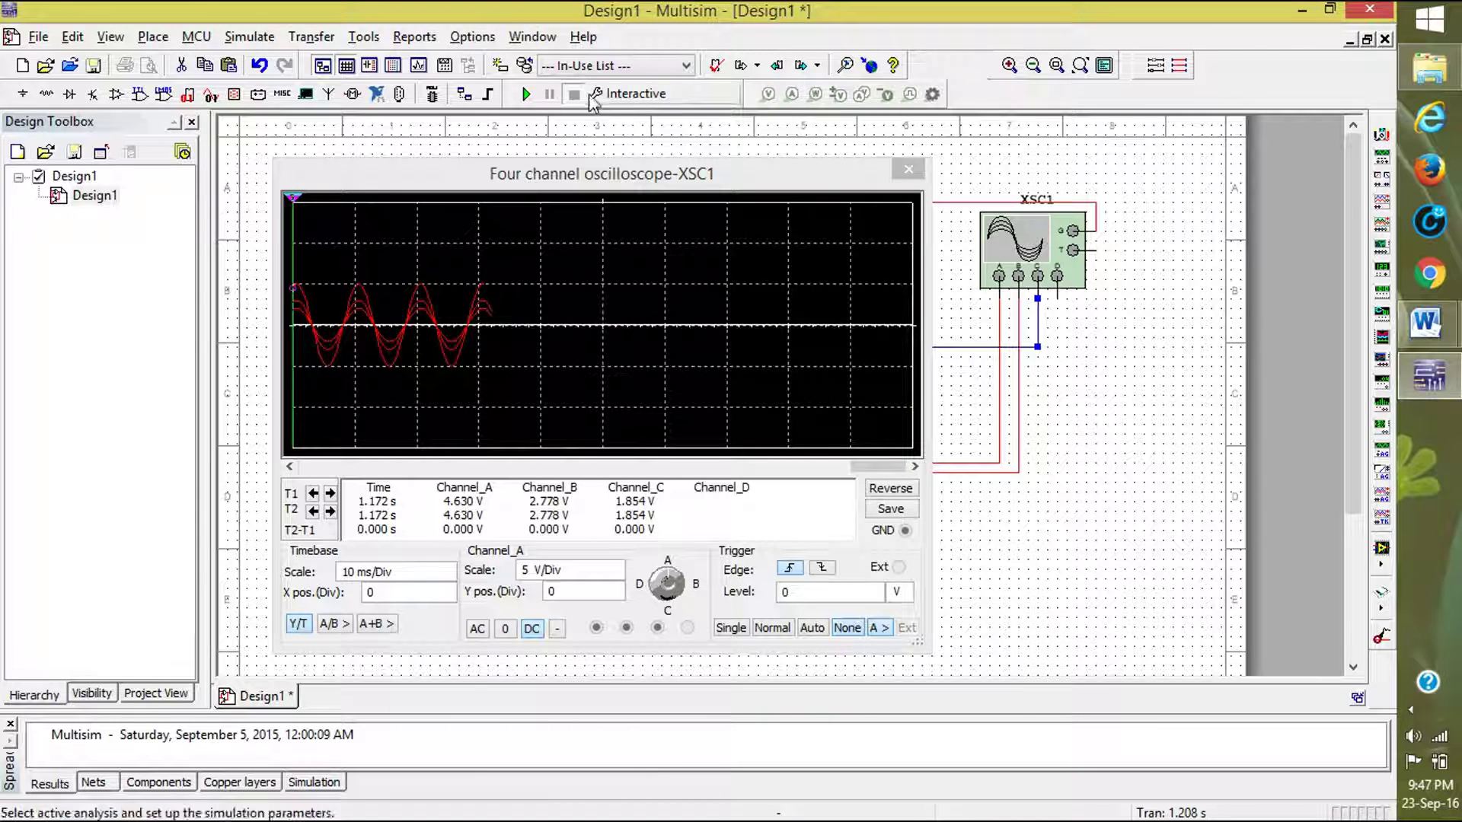
# Rerun and pause the simulation, give the scope a white background, and uncover the XSC1 symbol.
pyautogui.click(526, 94)
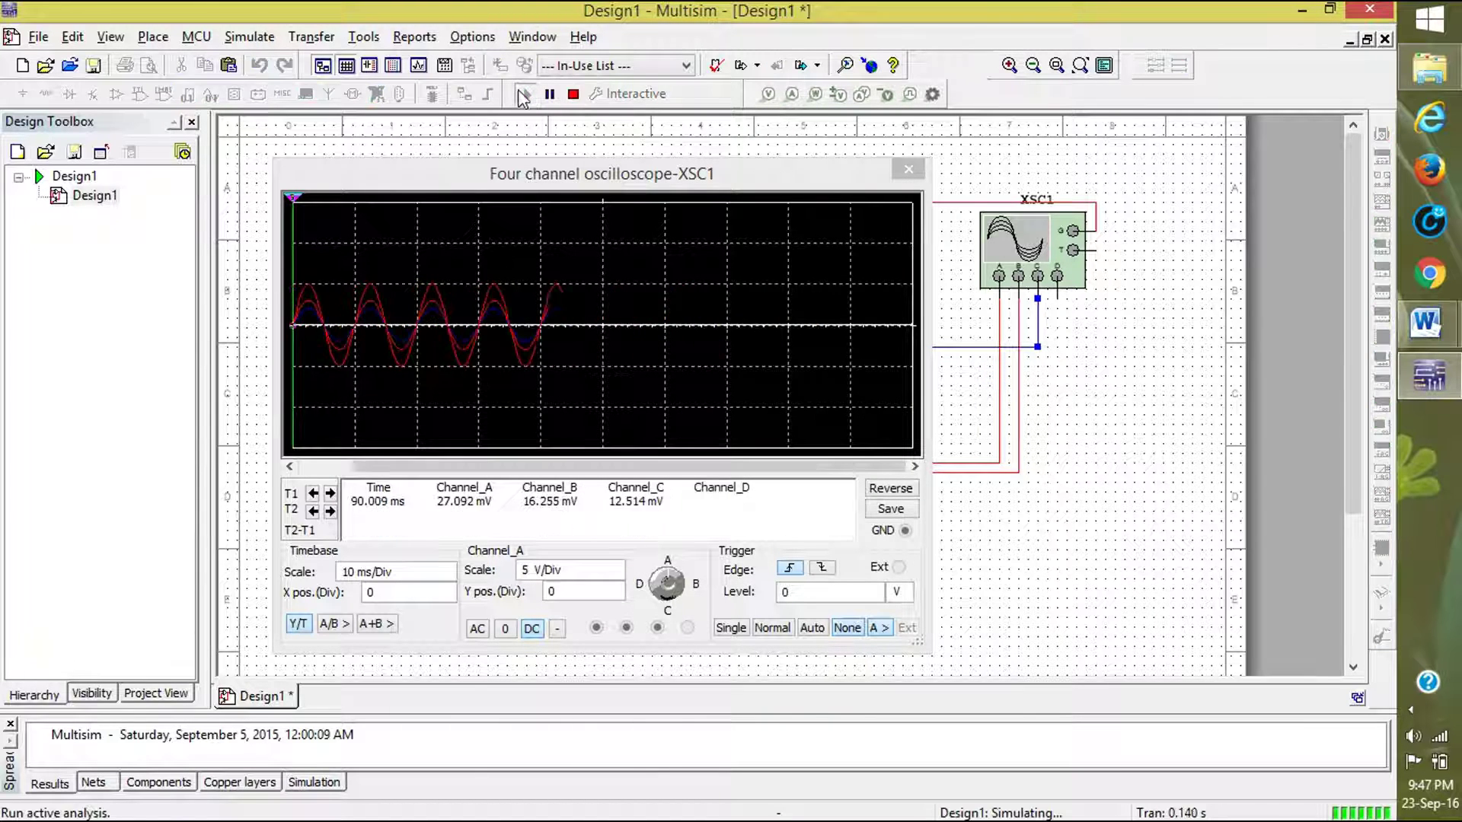
pyautogui.click(549, 94)
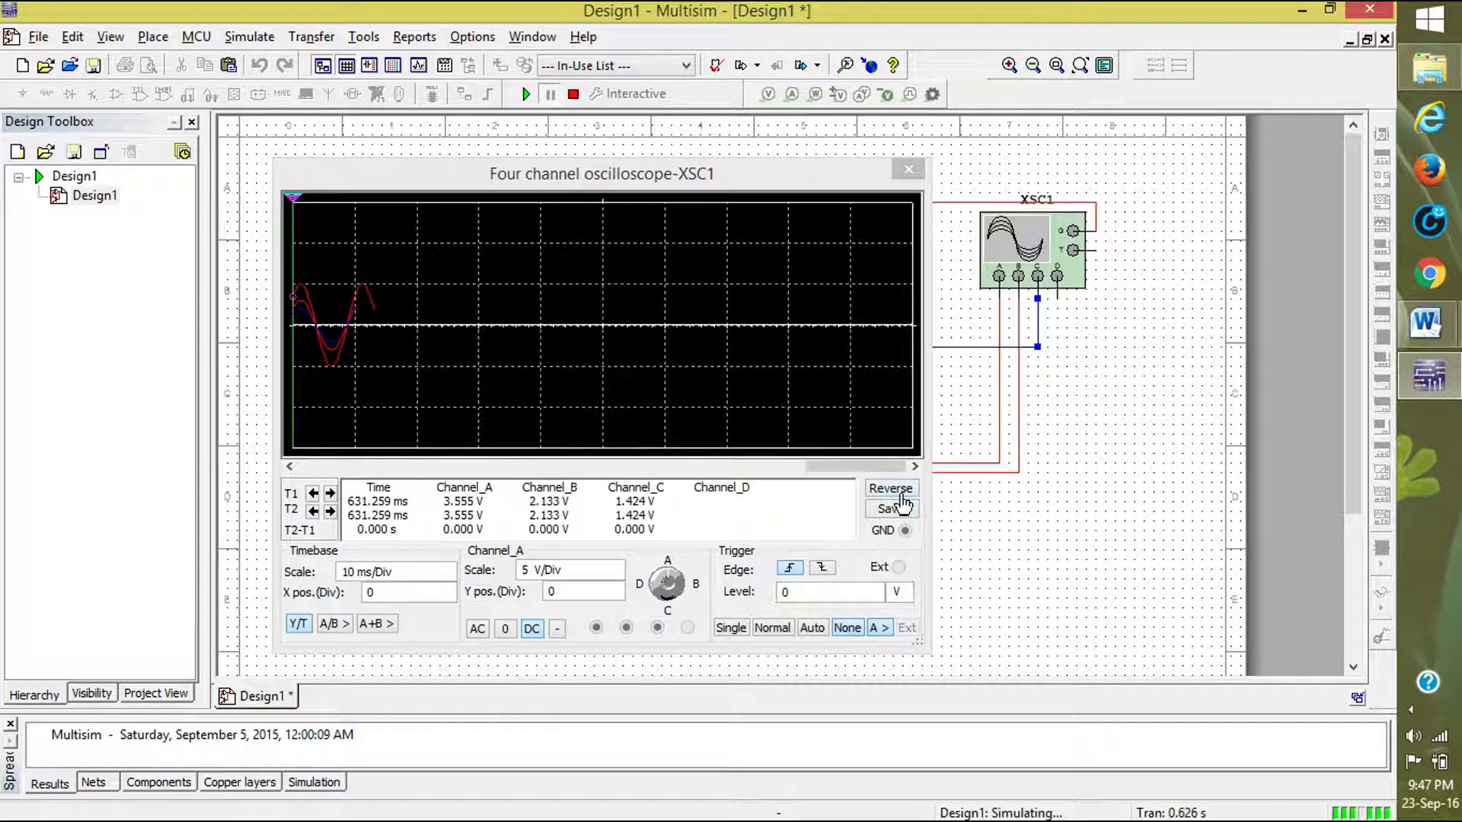
pyautogui.click(901, 491)
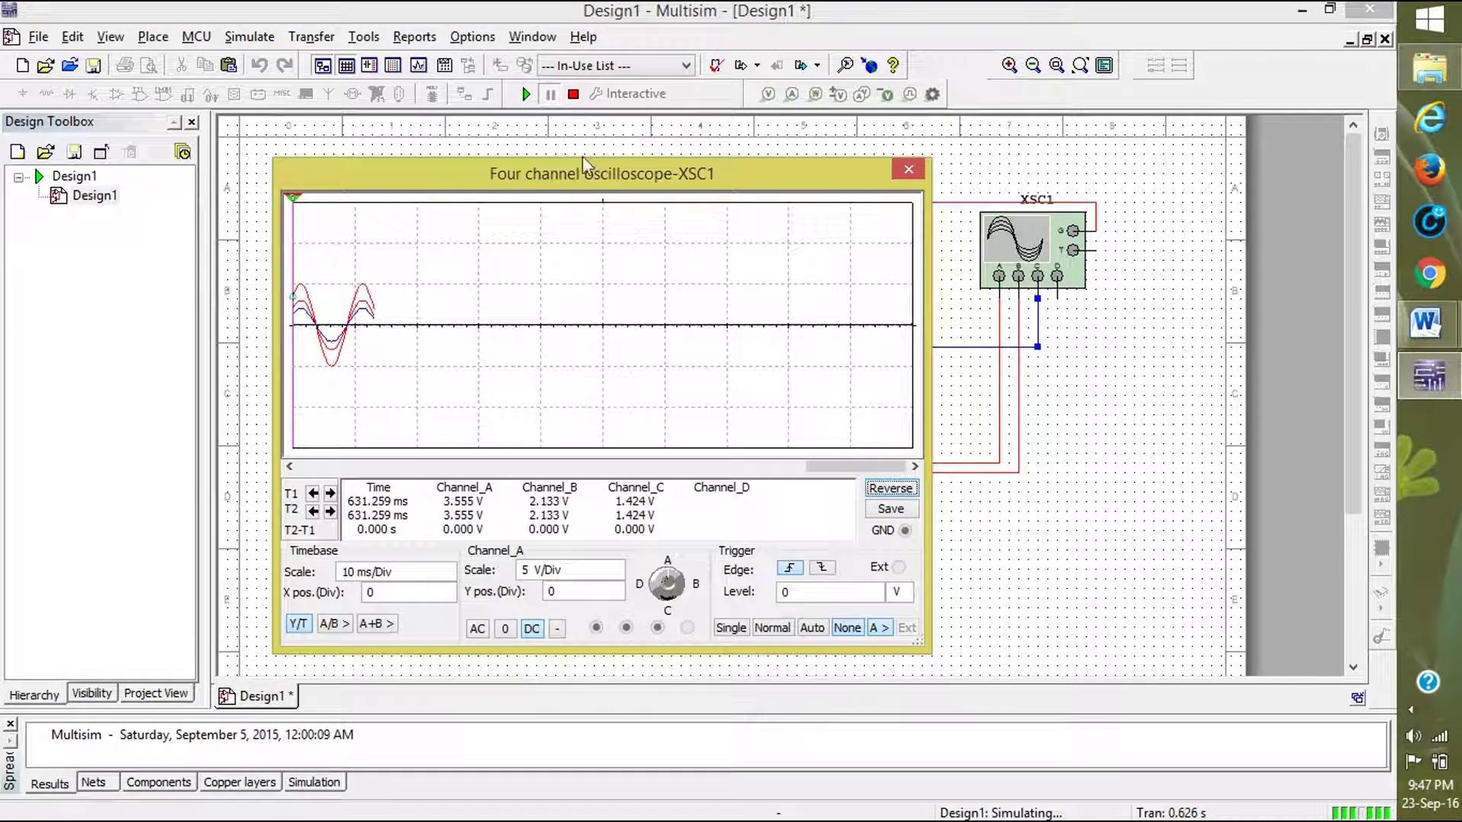
pyautogui.moveTo(754, 175); pyautogui.dragTo(1035, 193)
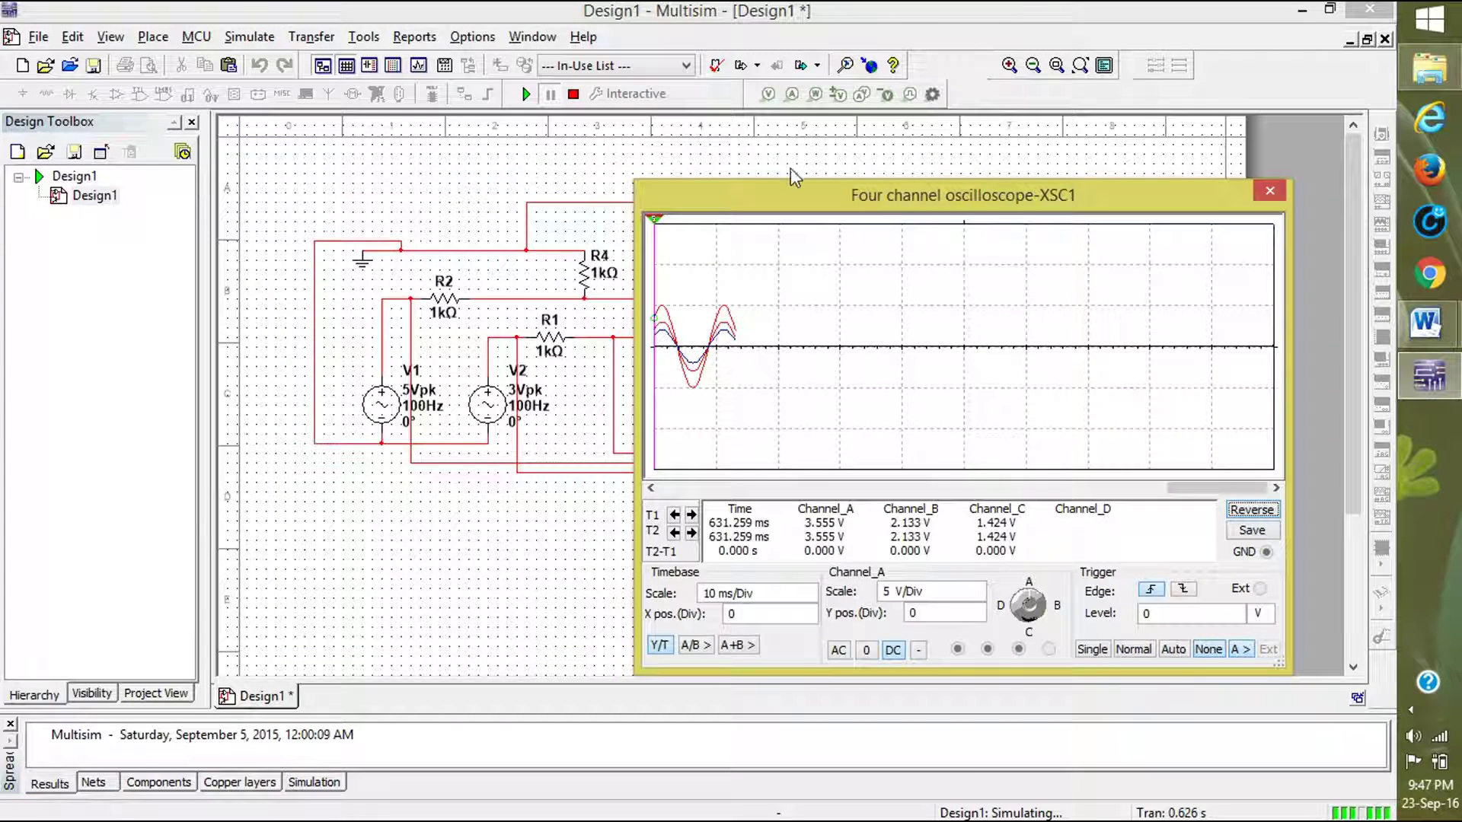
pyautogui.moveTo(795, 196); pyautogui.dragTo(778, 200)
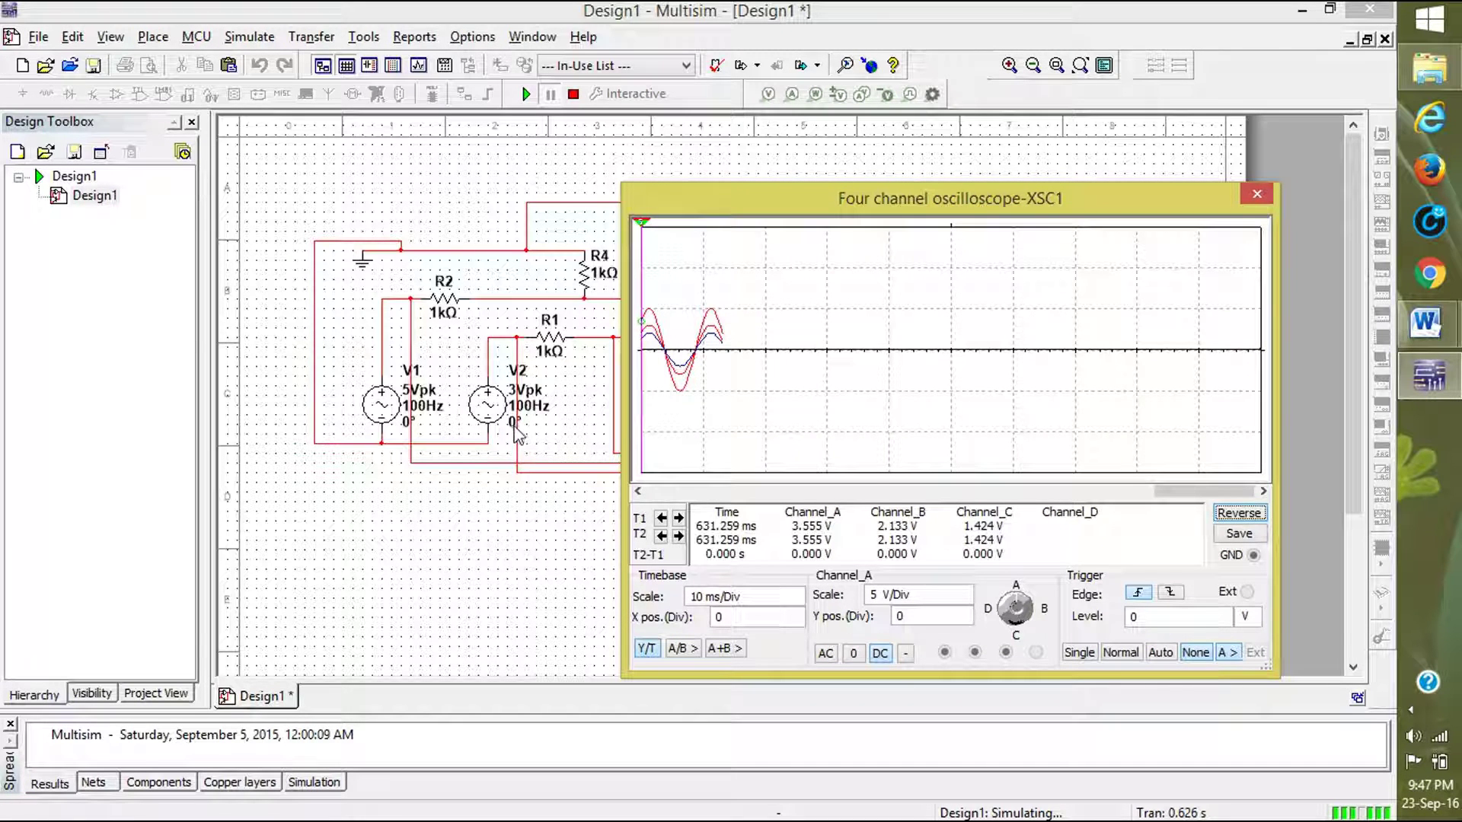
pyautogui.moveTo(990, 217); pyautogui.dragTo(674, 221)
# Recolour another oscilloscope input net (Net 3) green and dismiss the running-simulation warning.
pyautogui.click(1020, 388)
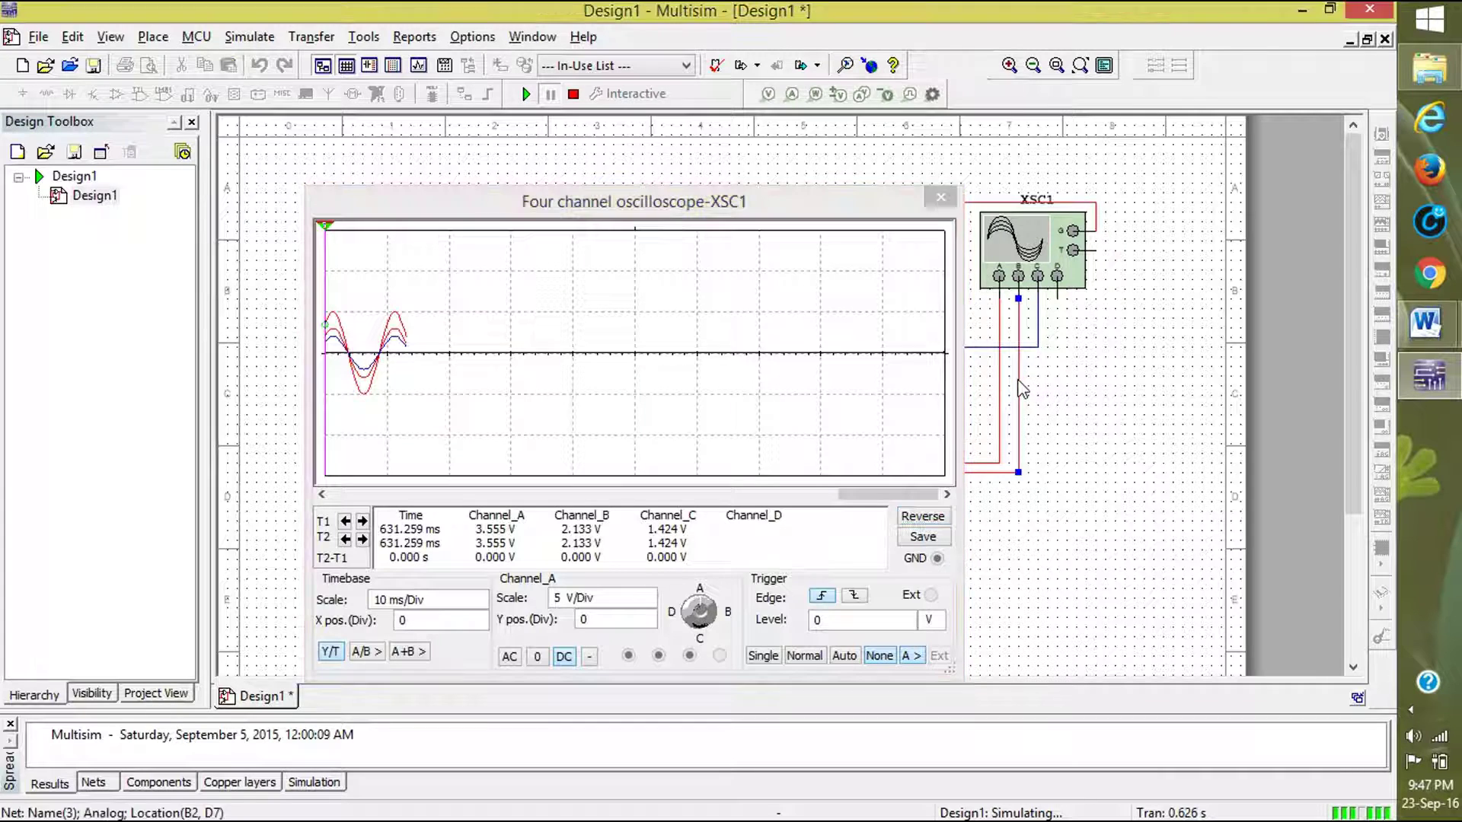
pyautogui.rightClick(1020, 388)
pyautogui.click(1049, 525)
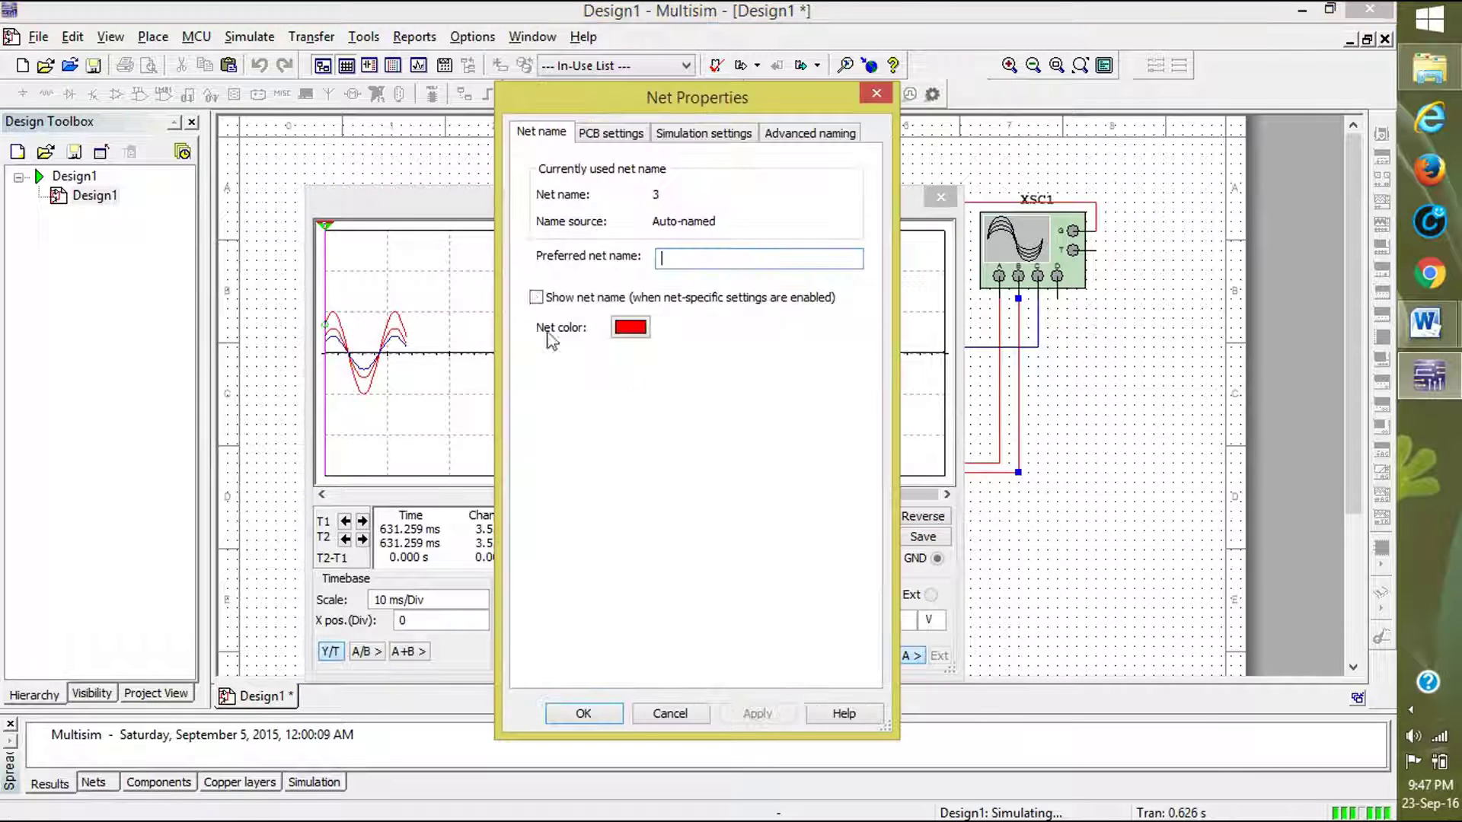
pyautogui.click(629, 328)
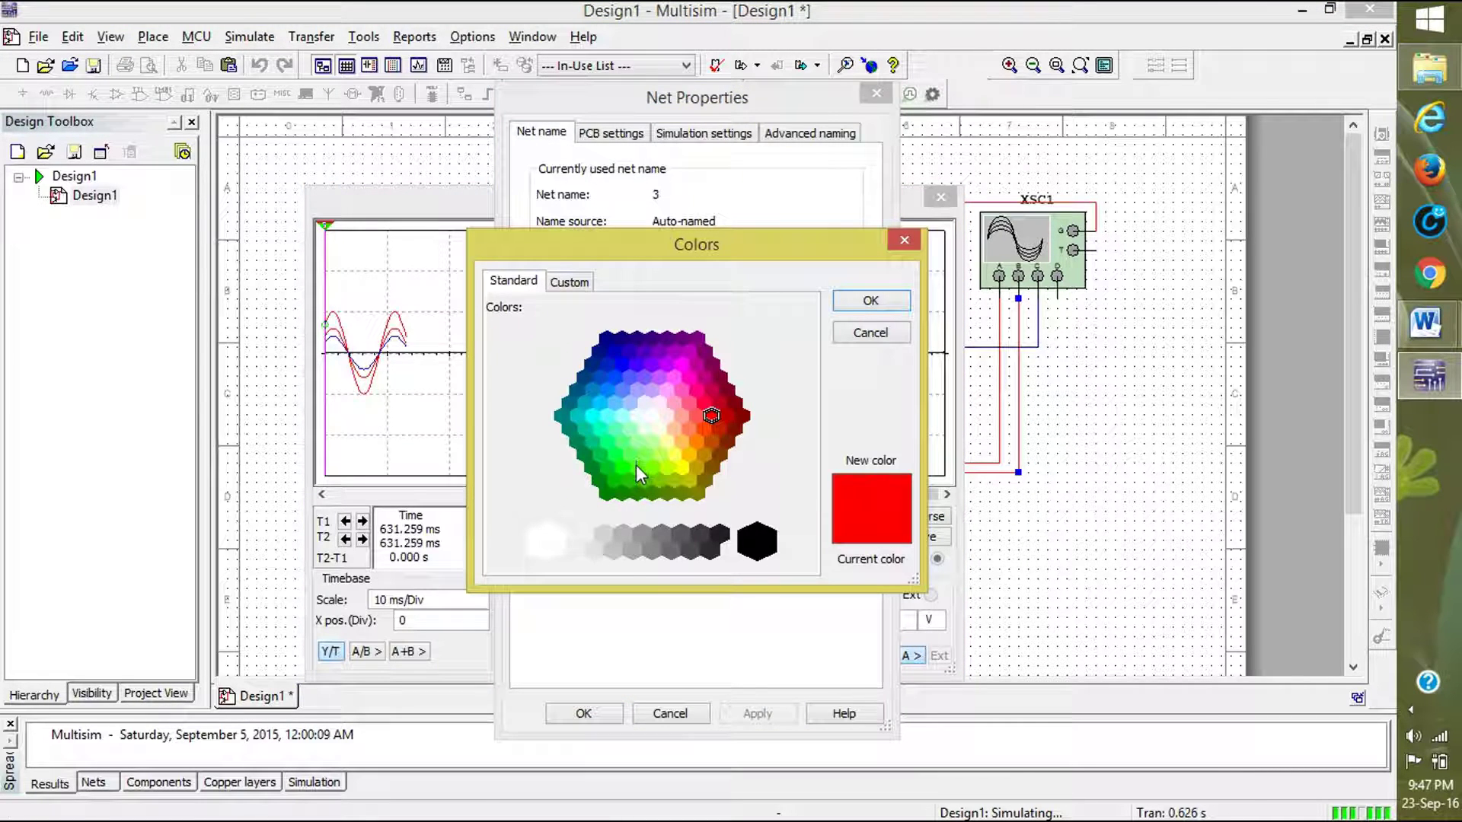
pyautogui.click(870, 302)
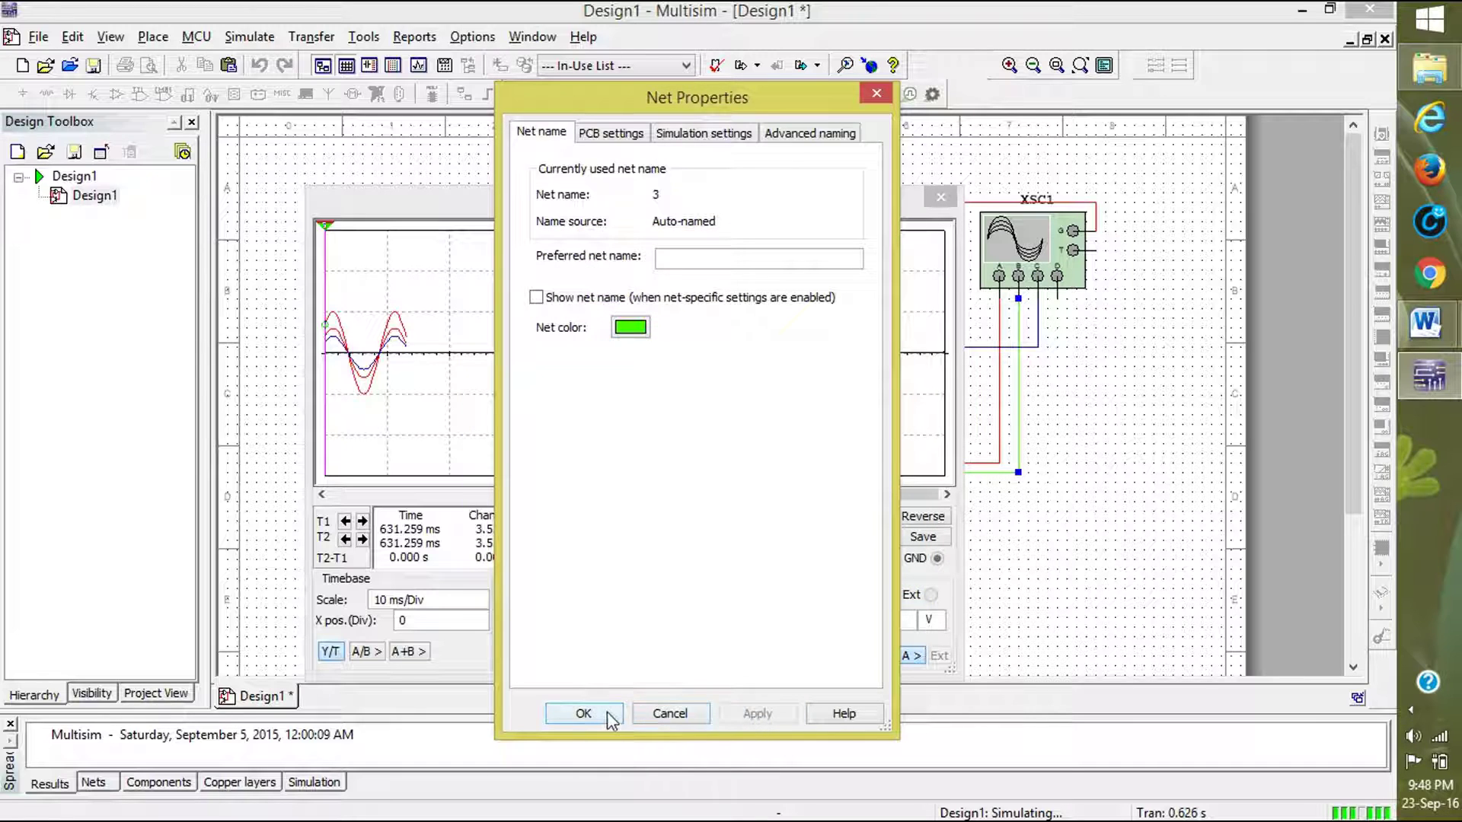
pyautogui.click(583, 714)
pyautogui.click(985, 457)
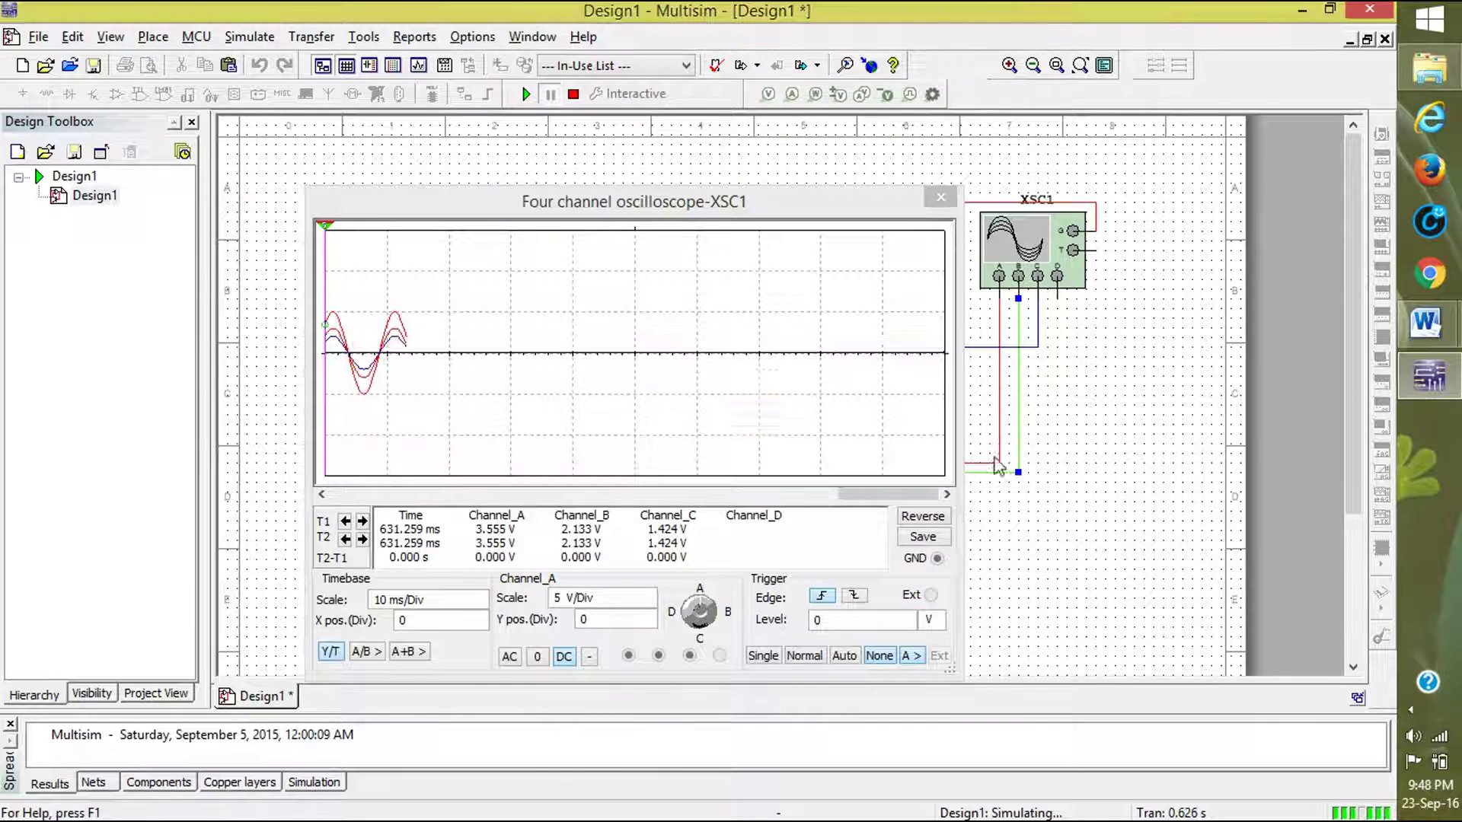
# Stop, rerun and stop the simulation to get red, green and blue traces, then shift the scope right.
pyautogui.click(576, 105)
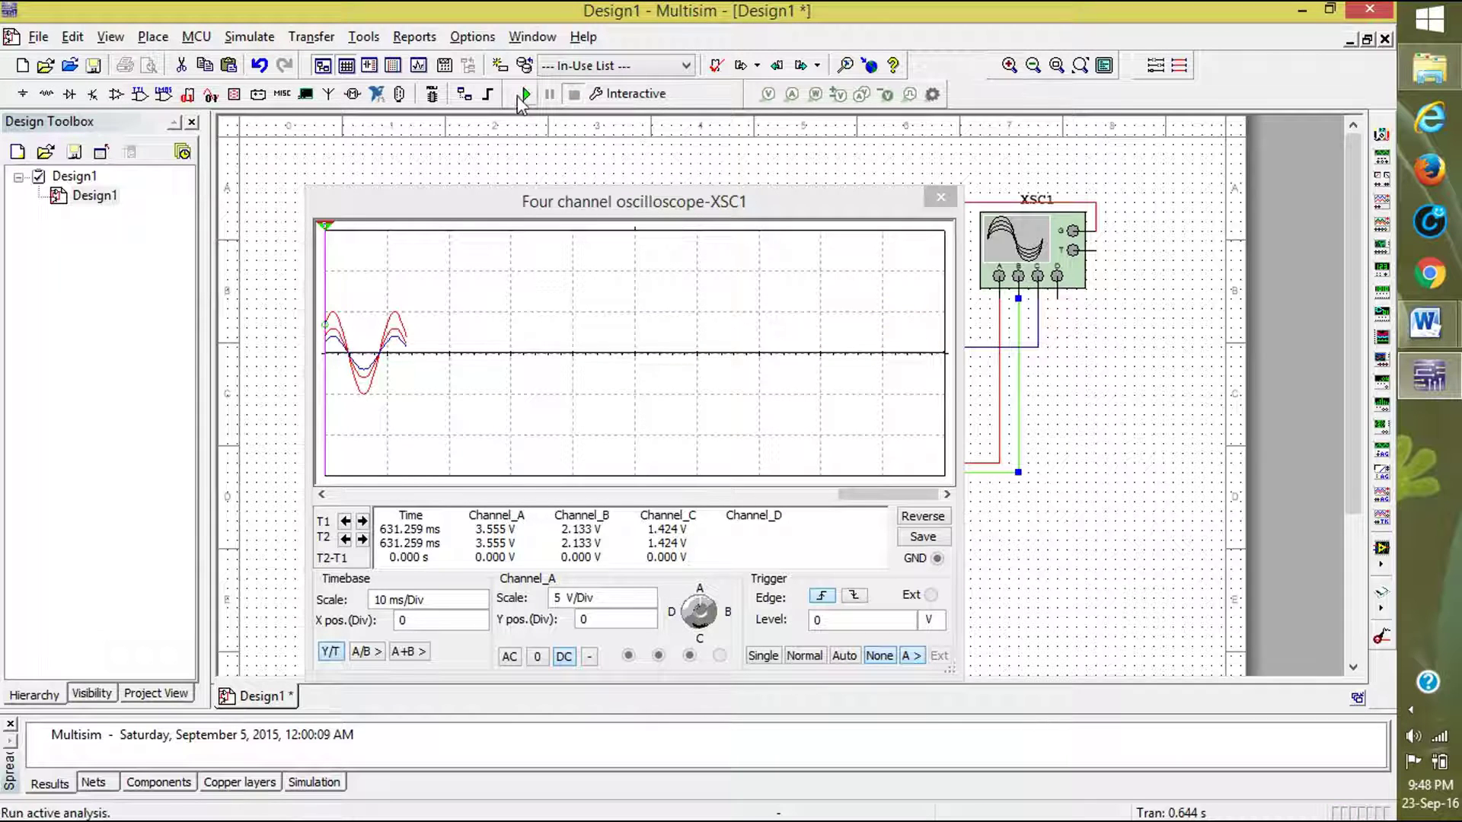
pyautogui.click(524, 95)
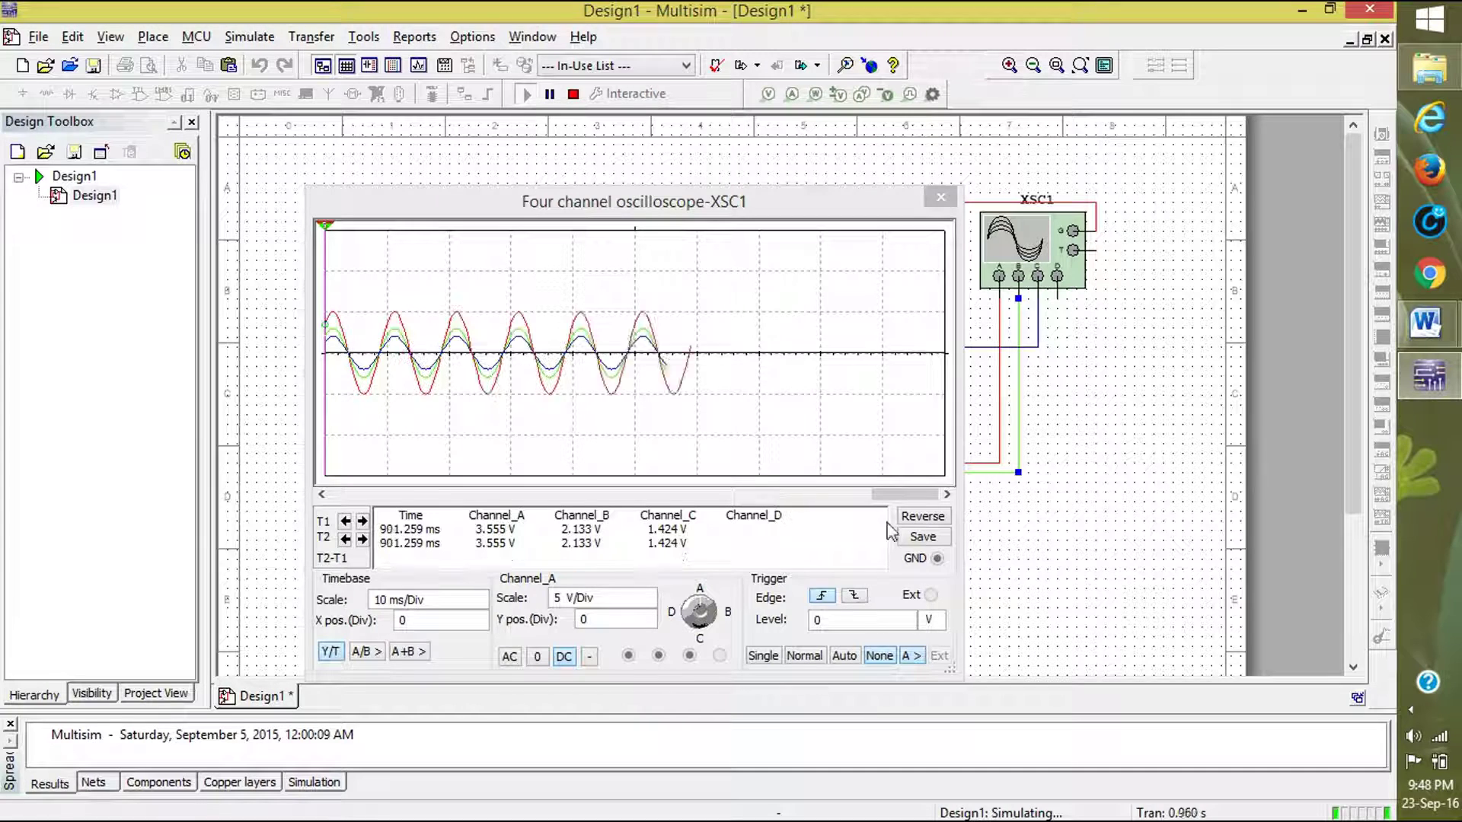
pyautogui.click(574, 95)
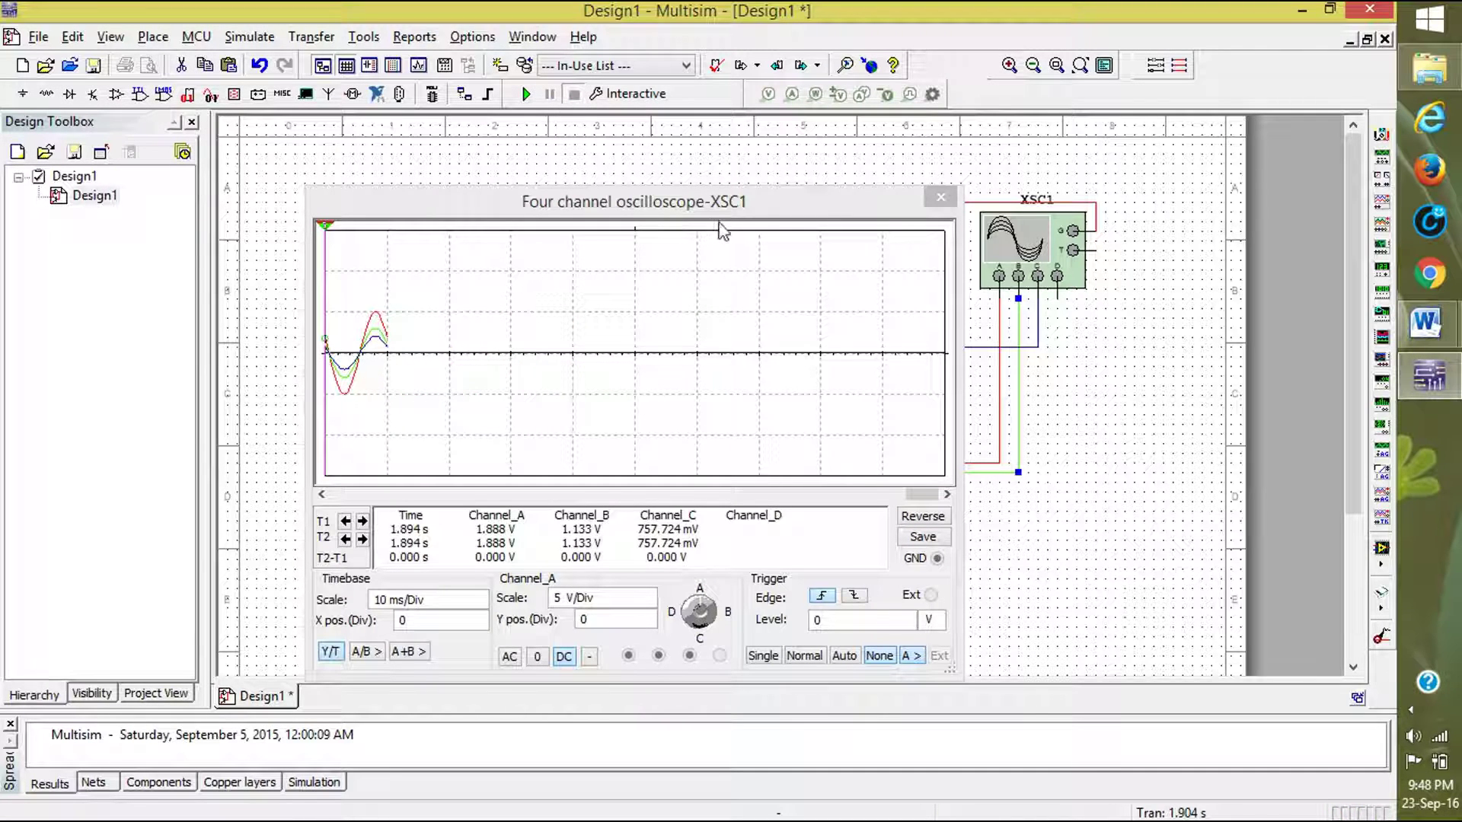
pyautogui.moveTo(862, 197); pyautogui.dragTo(1025, 190)
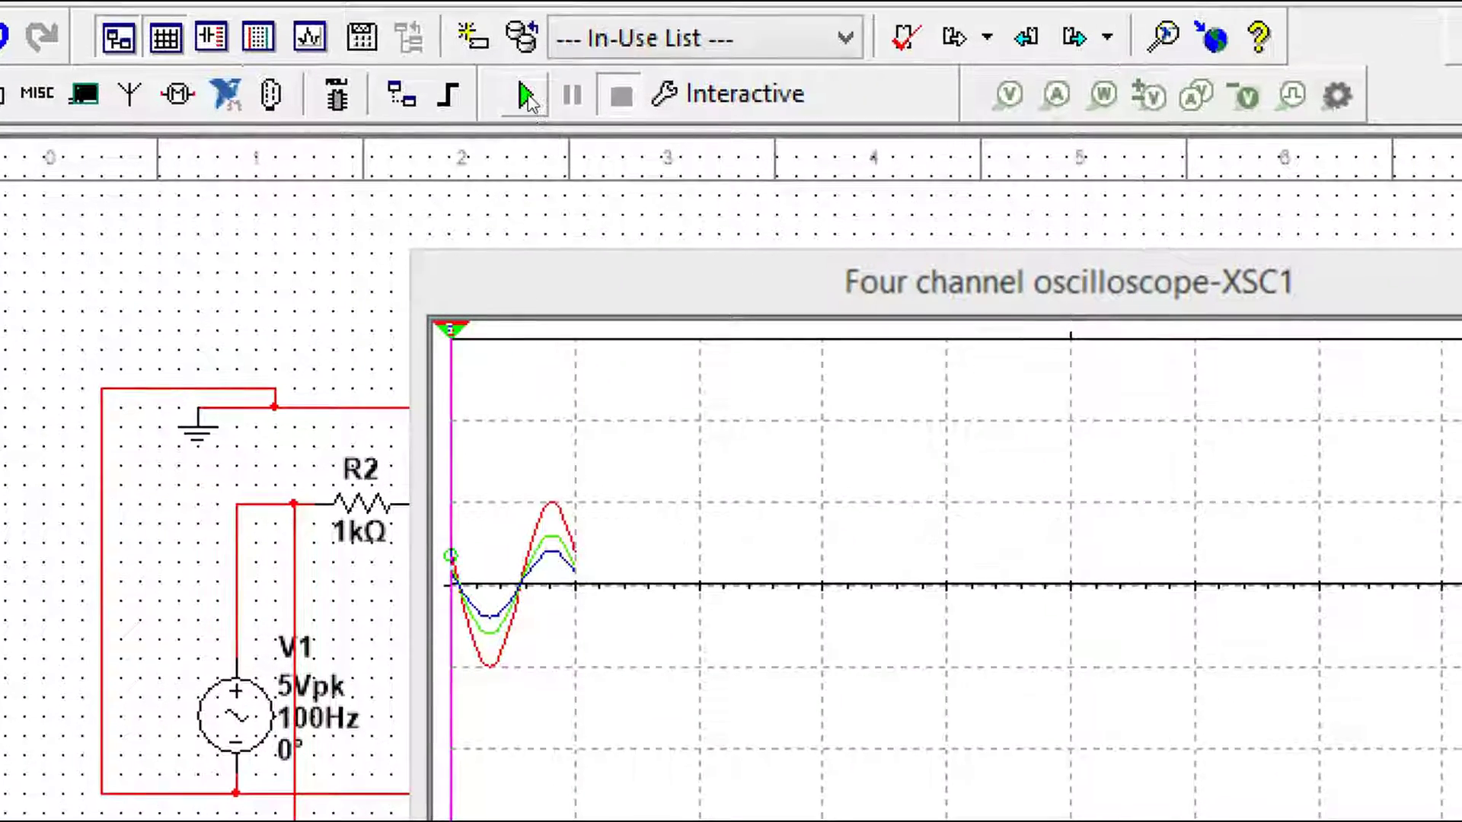
# Run and stop the simulation twice, ending at 1.640 s with 4.142 V, 2.485 V, 1.659 V.
pyautogui.click(527, 98)
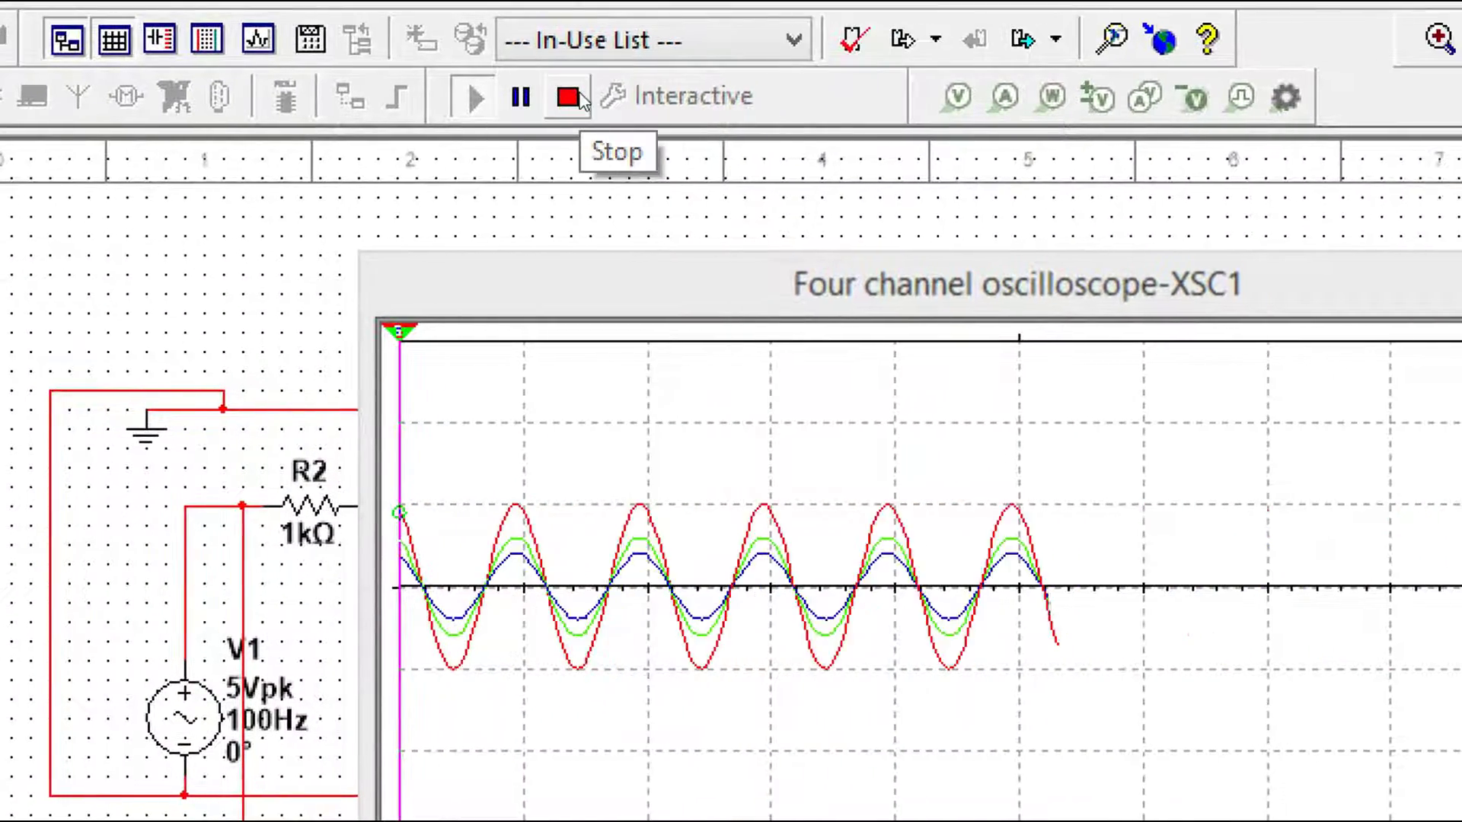
pyautogui.click(626, 86)
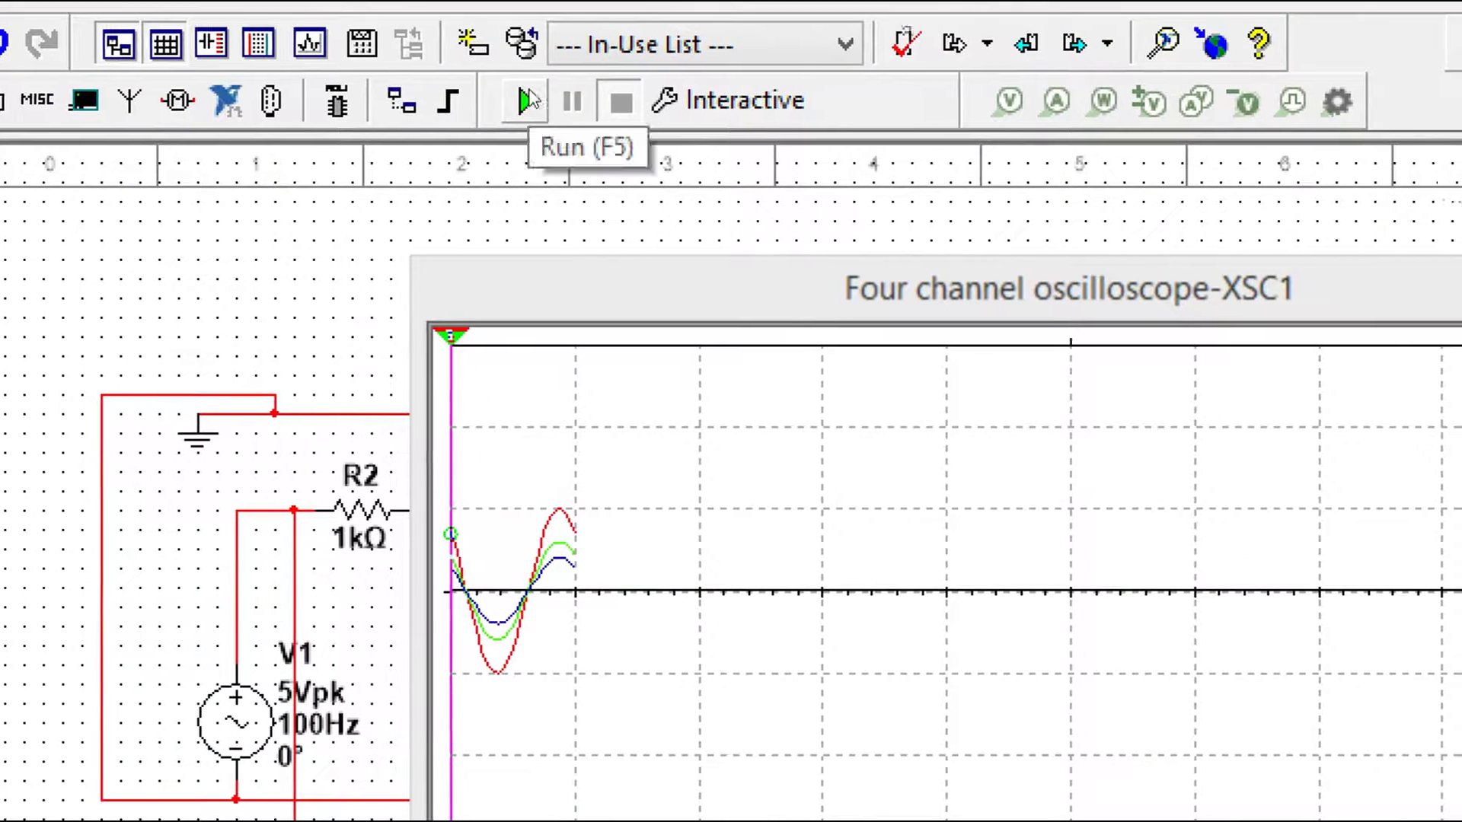
pyautogui.click(527, 96)
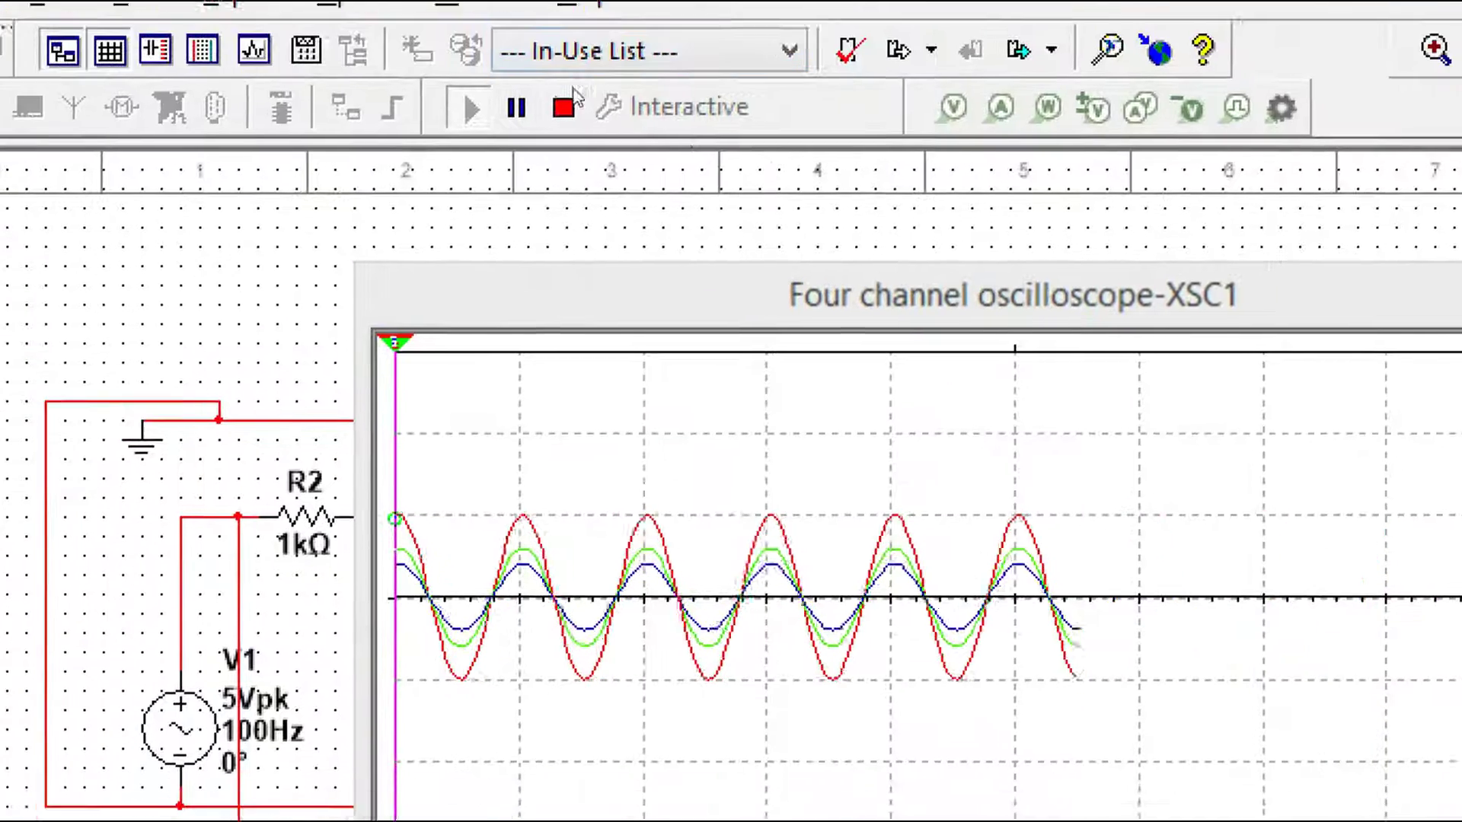
pyautogui.click(572, 96)
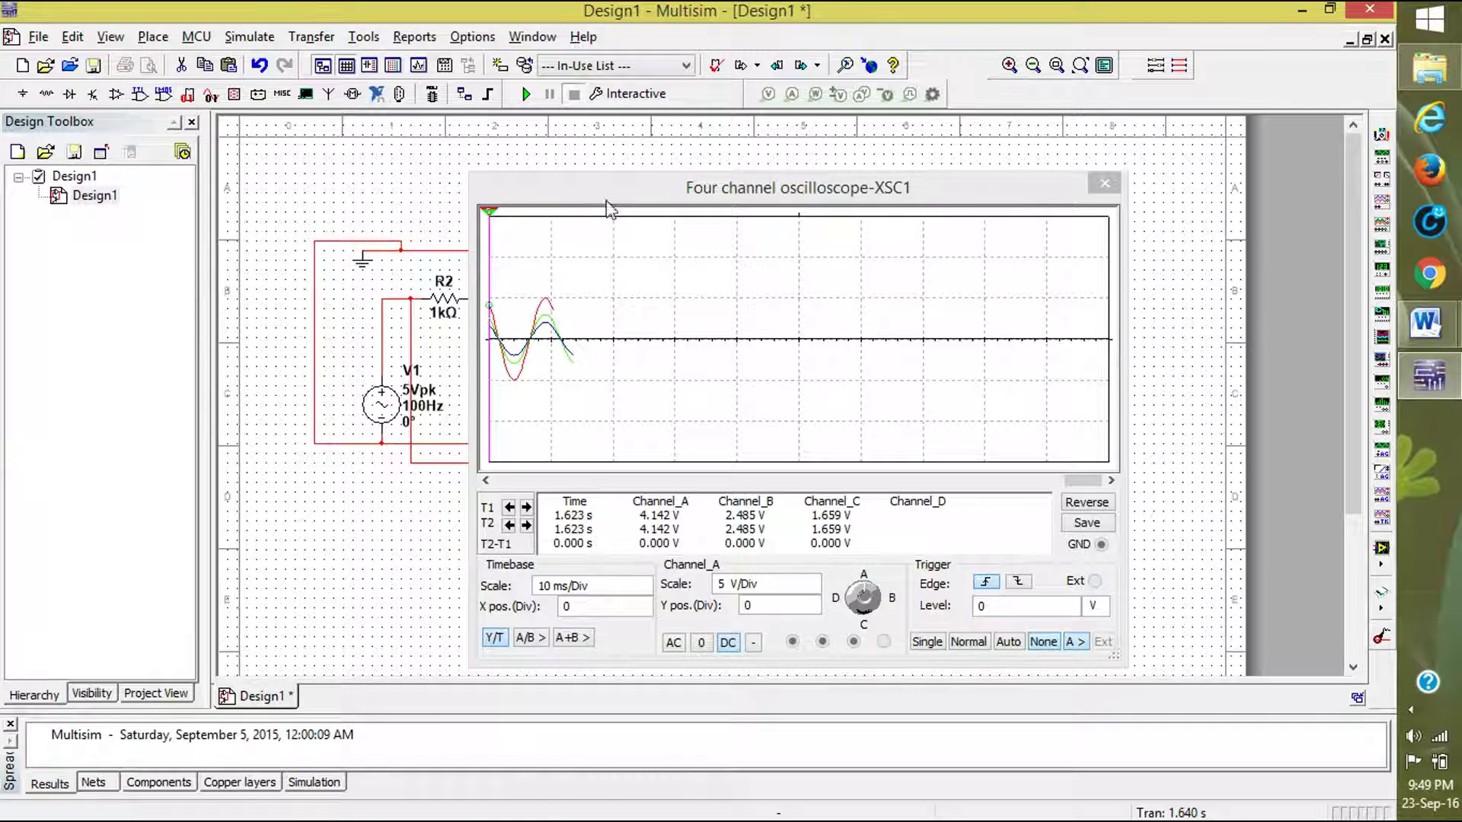
# Move the scope aside and set V1 to 3 Vpk and V2 to 5 Vpk, both at 100 Hz.
pyautogui.moveTo(611, 198); pyautogui.dragTo(815, 221)
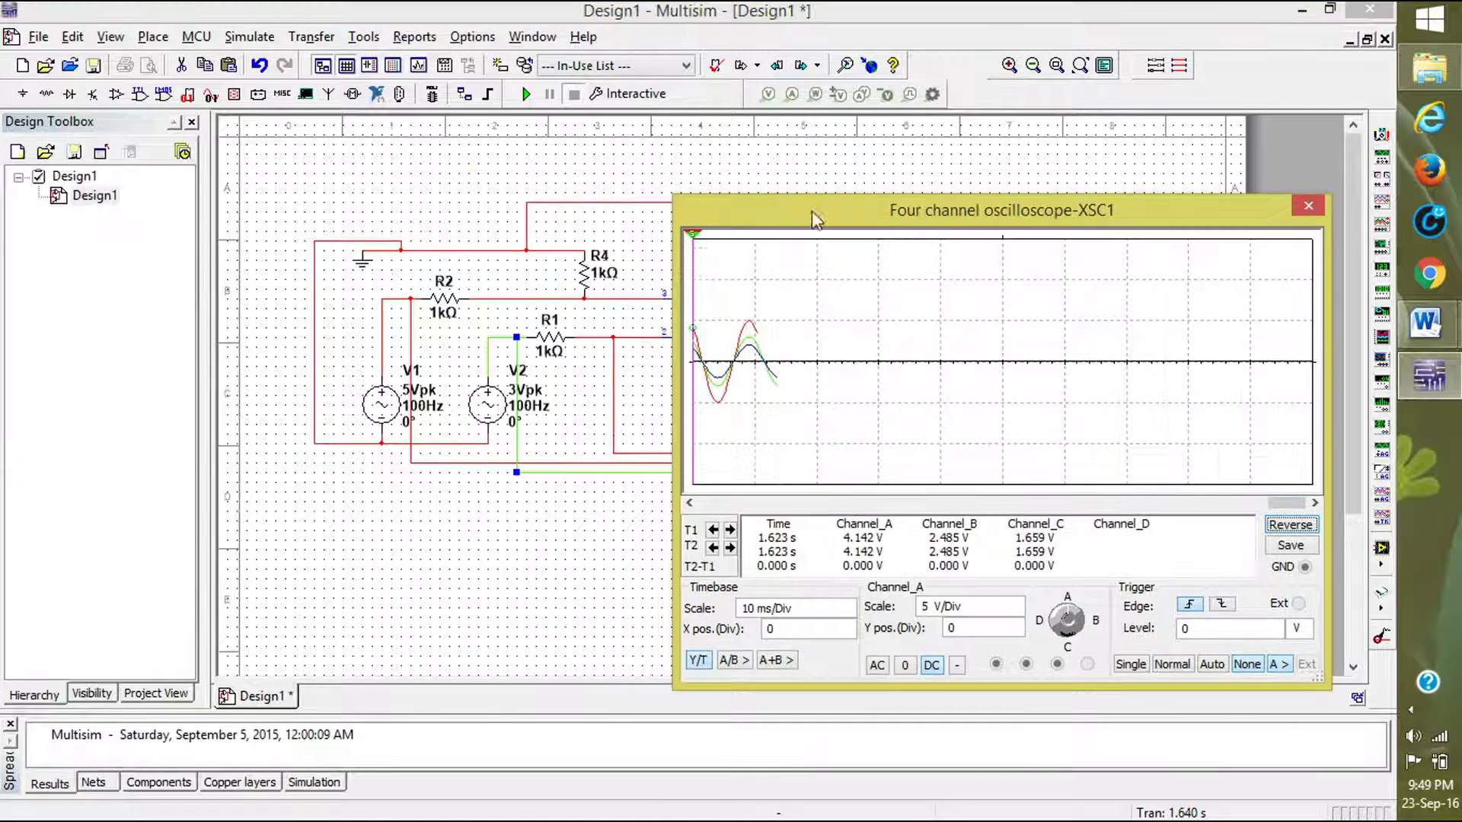
pyautogui.doubleClick(422, 397)
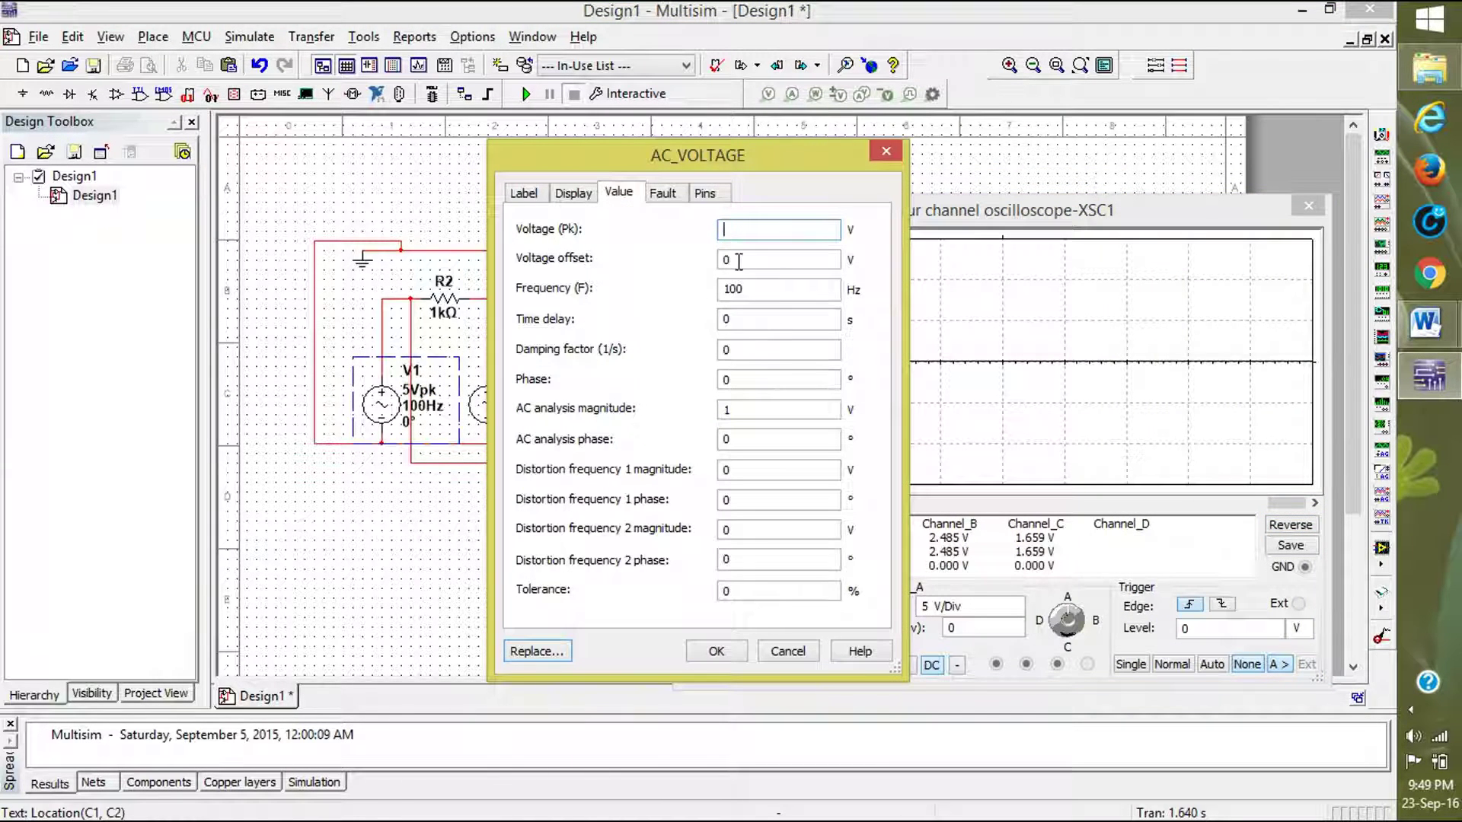
pyautogui.press('Return')
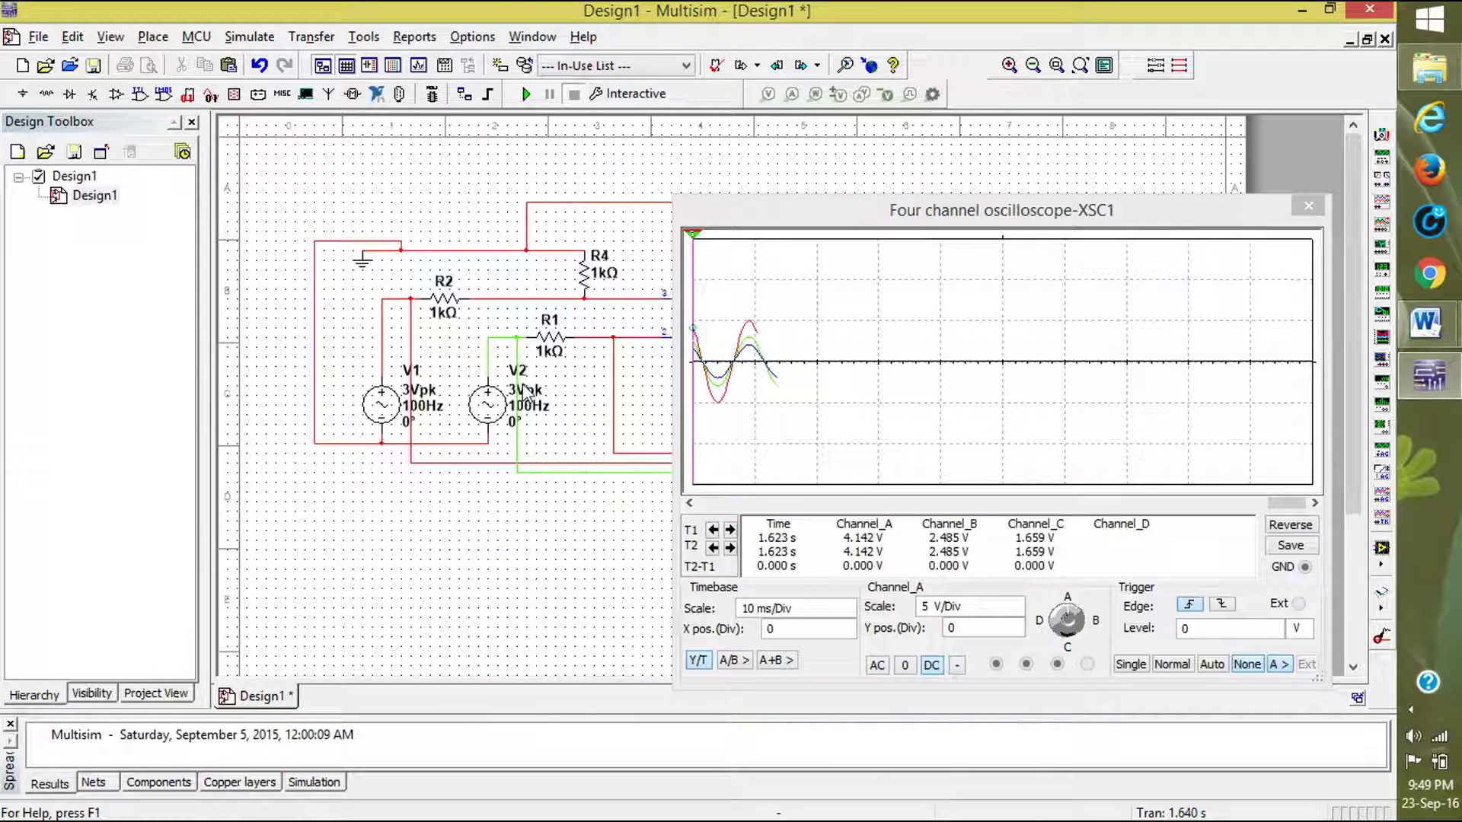
pyautogui.doubleClick(531, 402)
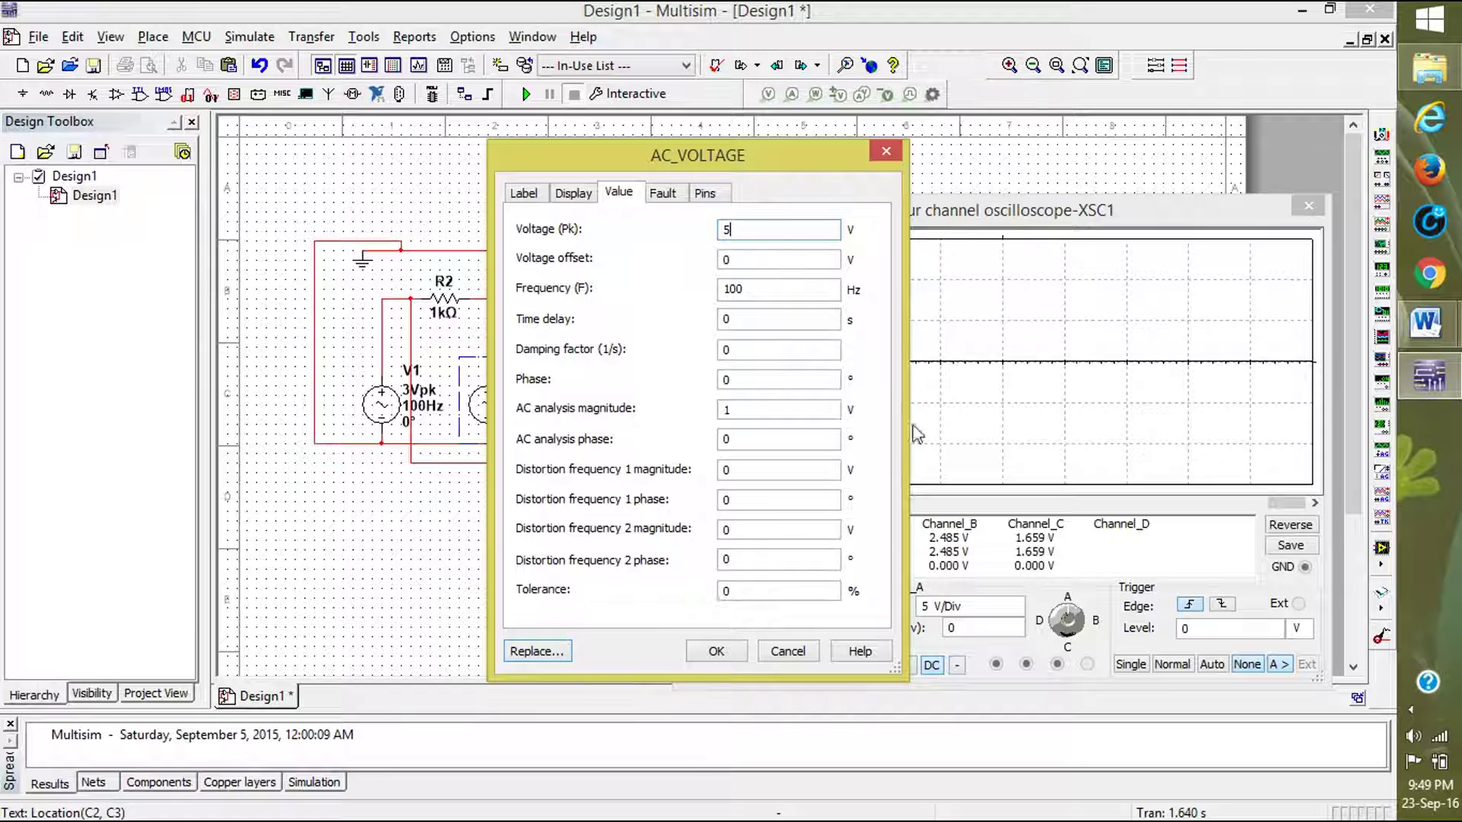
pyautogui.click(711, 655)
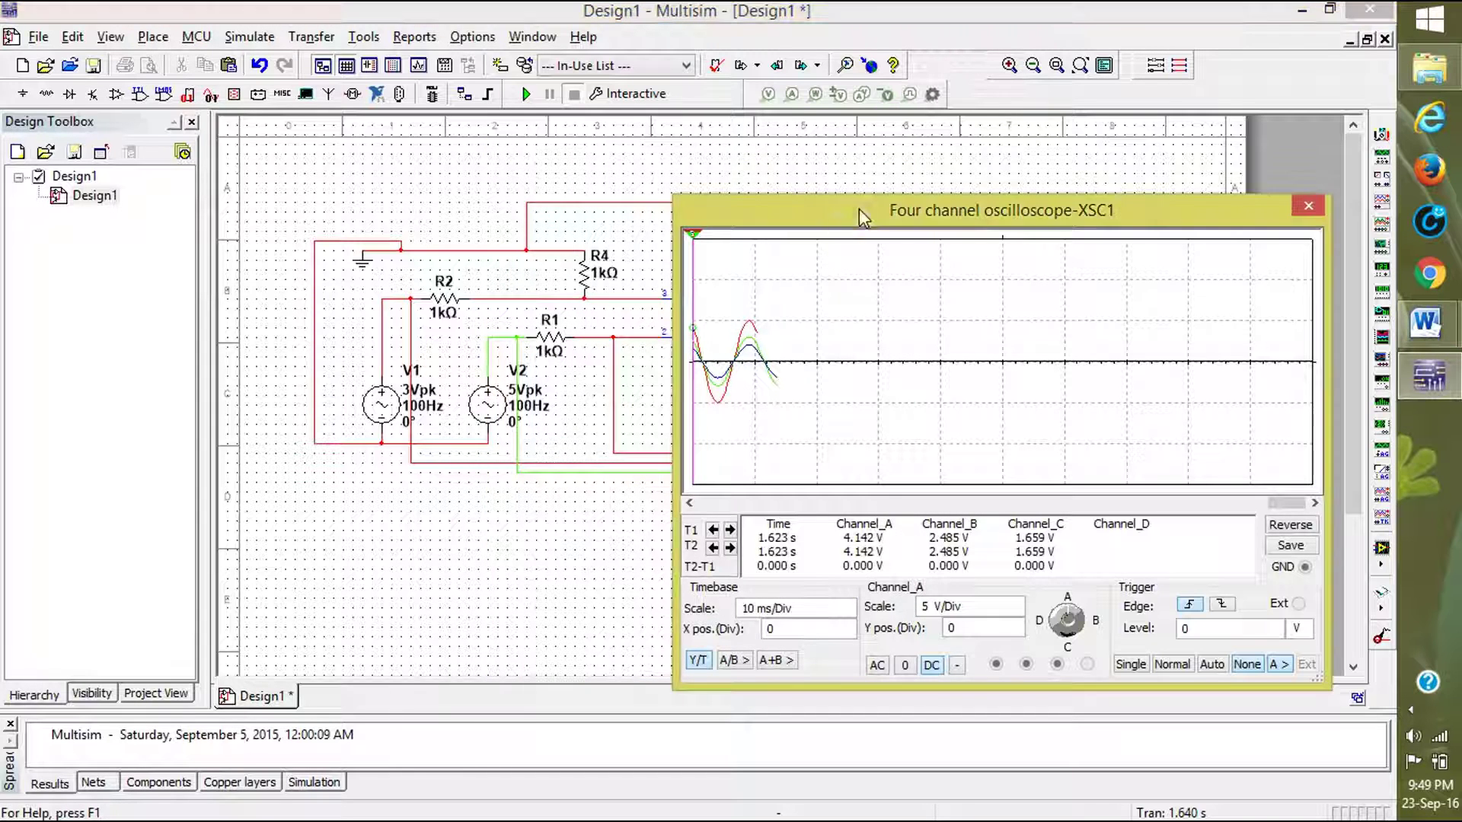
# Rerun with swapped sources, stopping at 0.688 s with the output inverted at -1.459 V.
pyautogui.moveTo(859, 209); pyautogui.dragTo(691, 171)
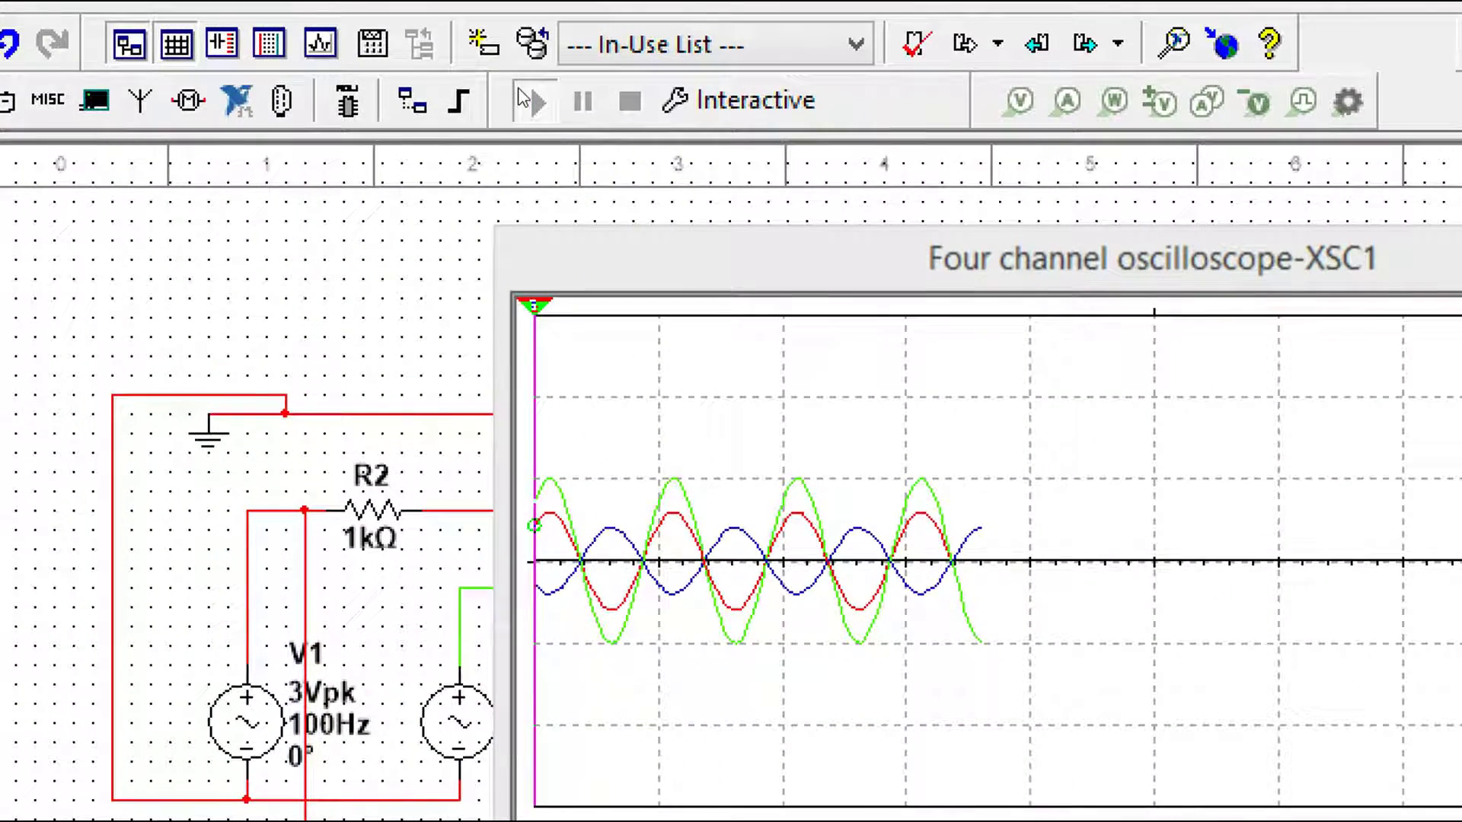
pyautogui.click(529, 100)
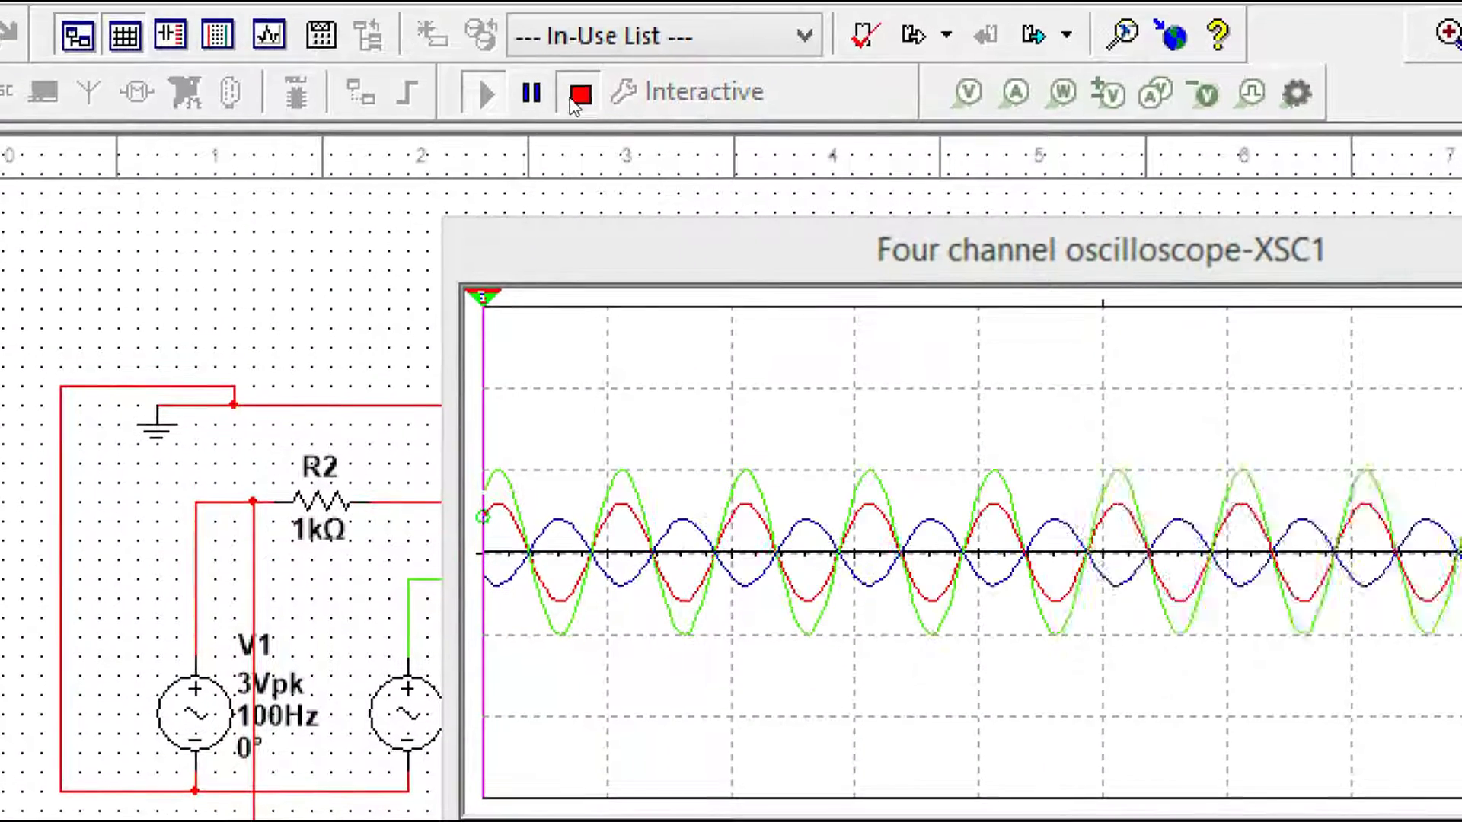
pyautogui.click(575, 97)
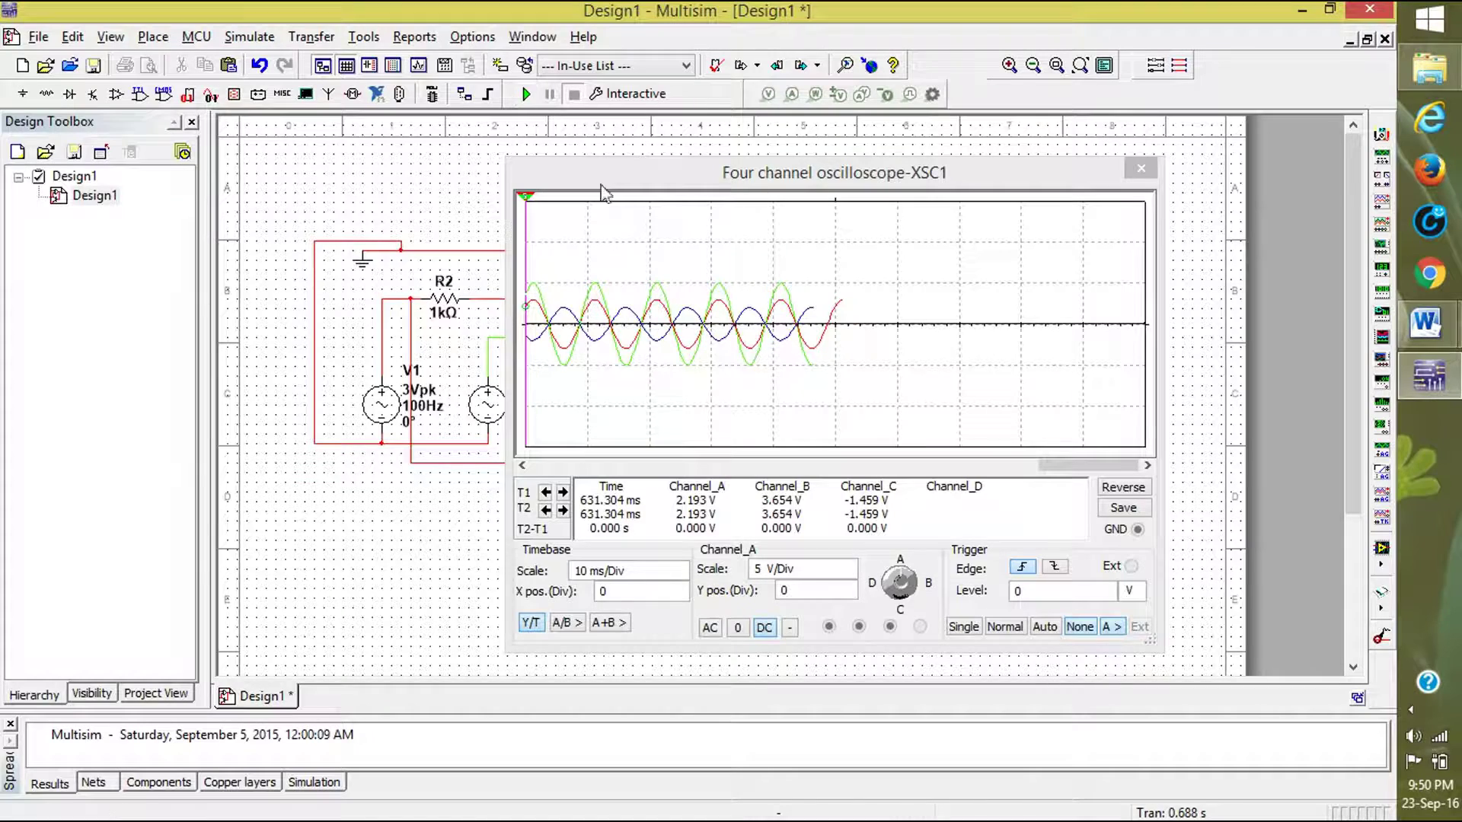
pyautogui.moveTo(679, 174); pyautogui.dragTo(688, 253)
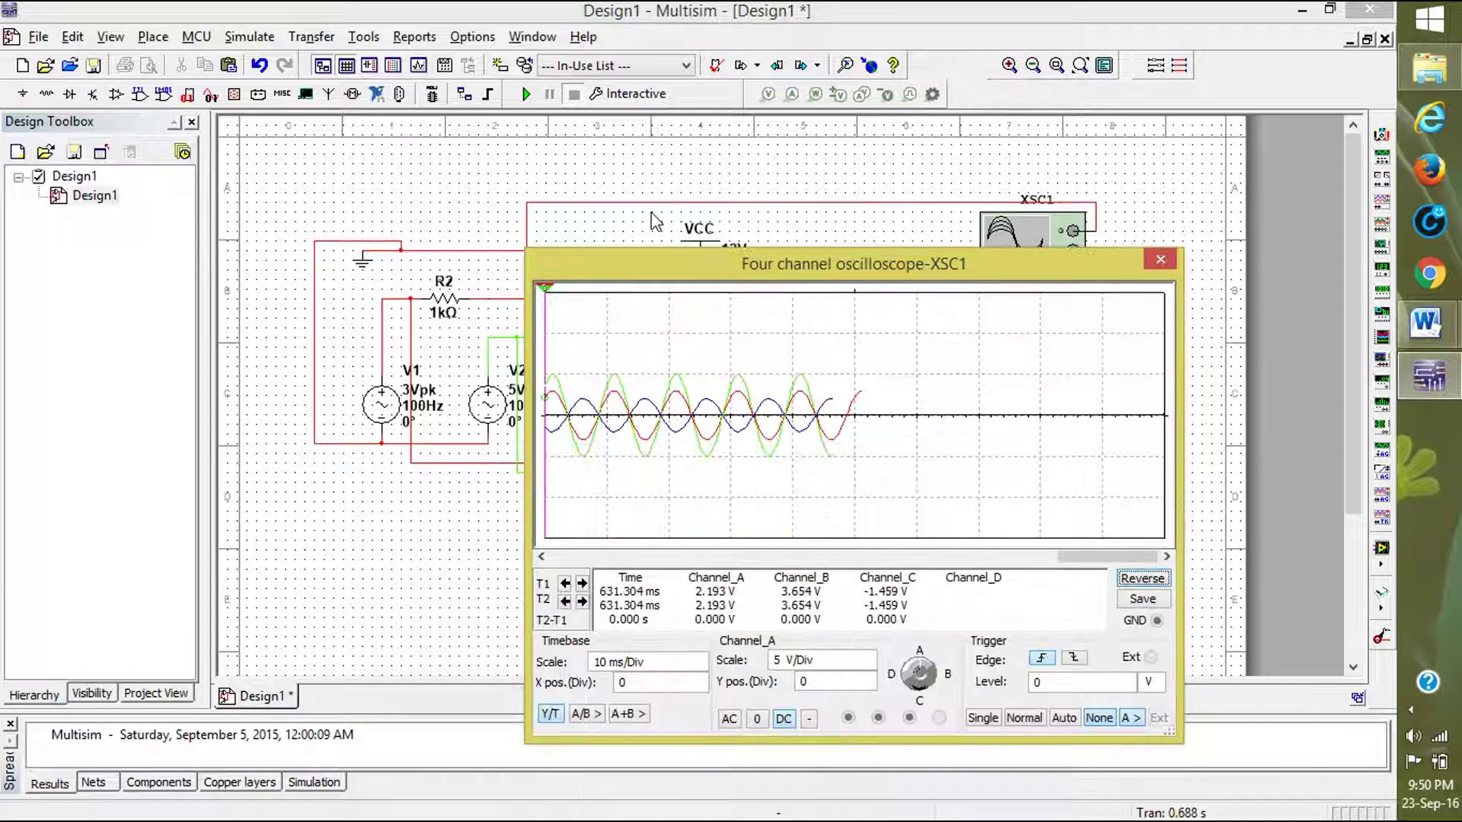